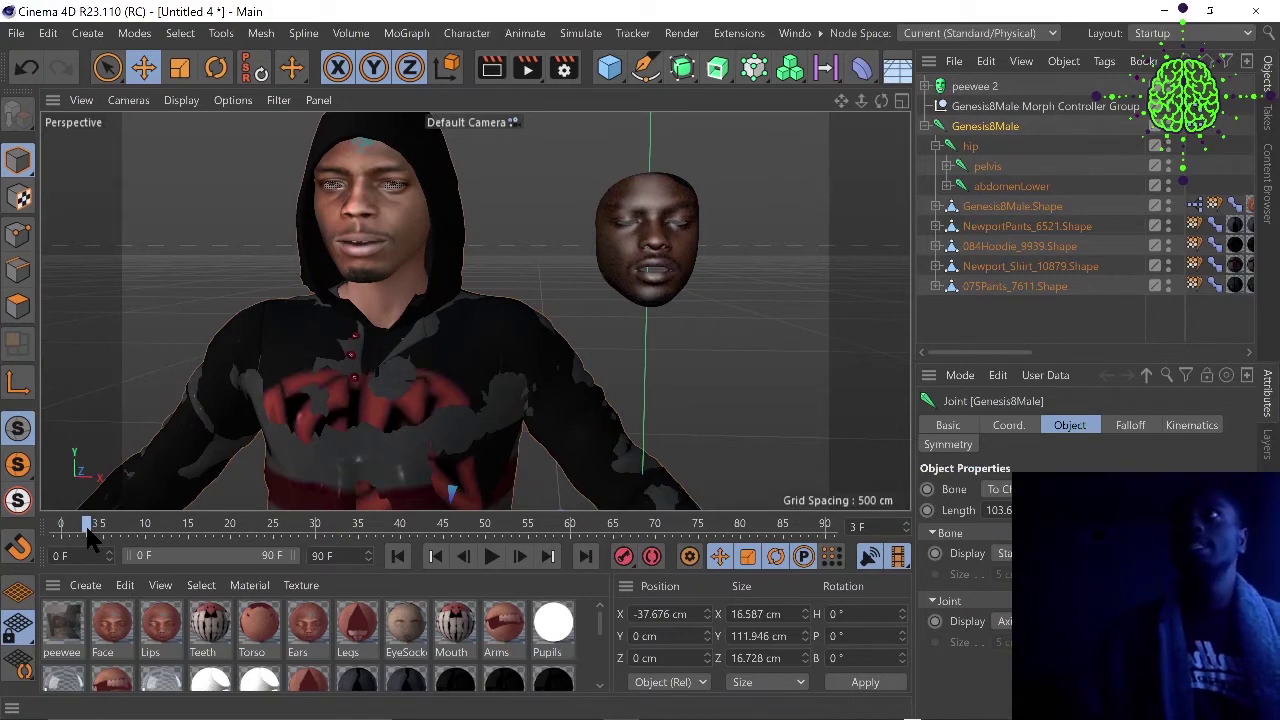
# Play and scrub the animation to review the captured face beside the character, ending at frame 4.
pyautogui.moveTo(103, 536); pyautogui.dragTo(214, 522)
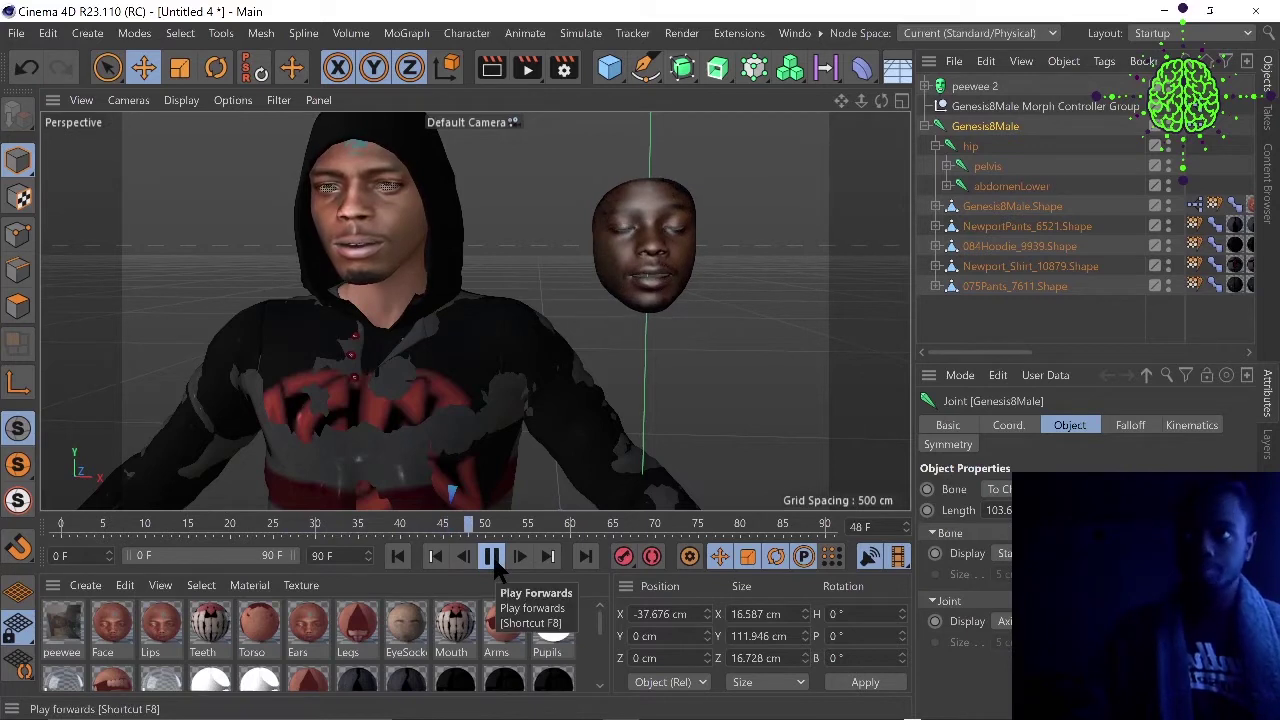
pyautogui.click(494, 558)
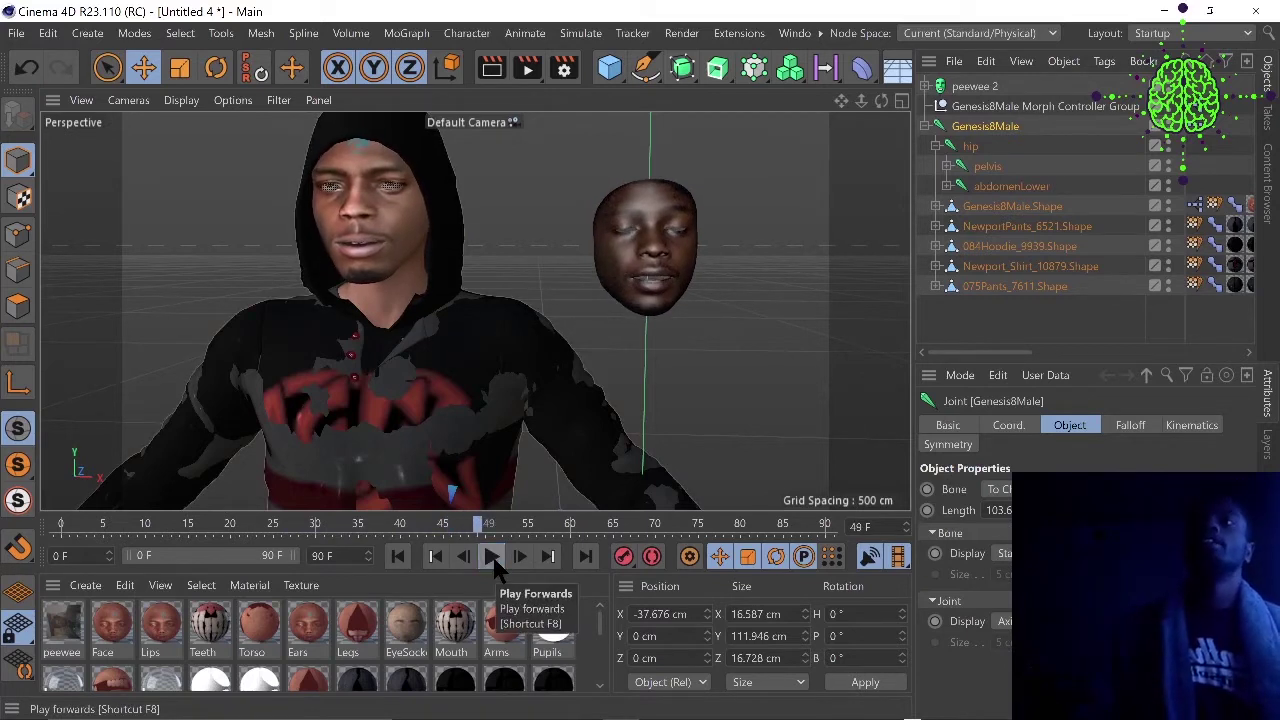
pyautogui.click(538, 527)
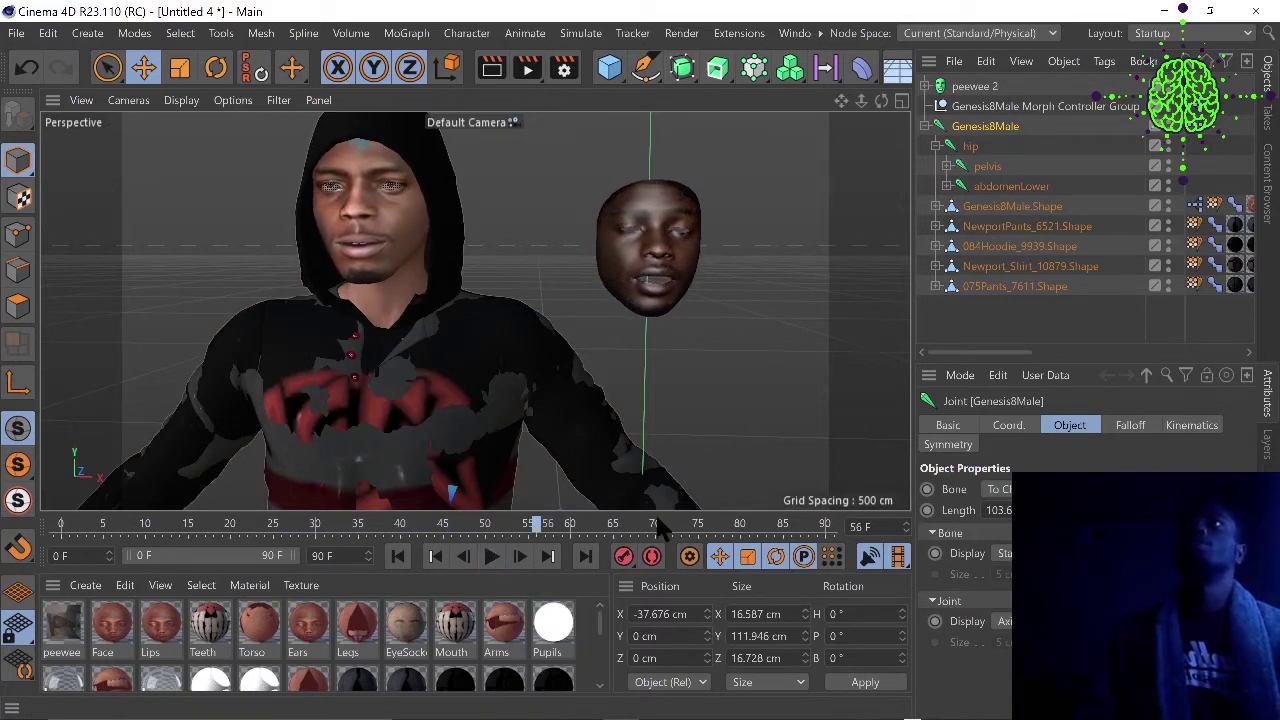
pyautogui.moveTo(660, 527); pyautogui.dragTo(95, 540)
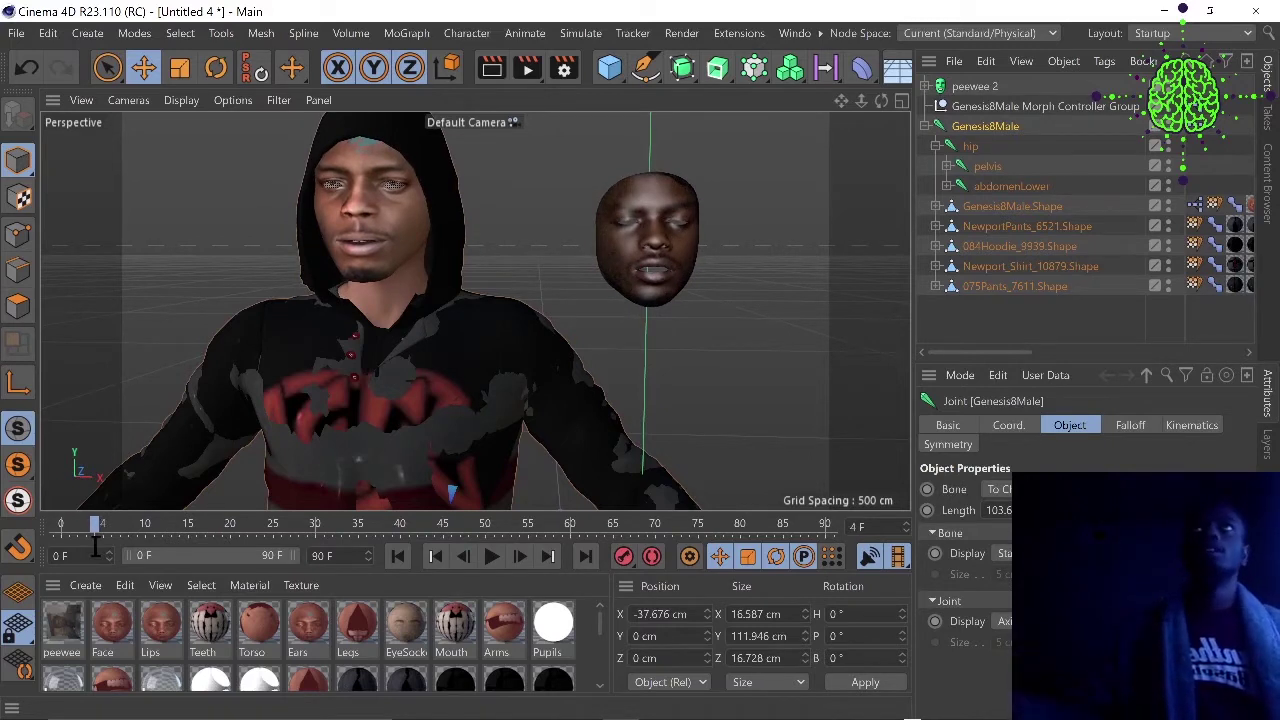
# Locate the Daz 3D extension's Connect Genesis 8.1 to Move By Maxon command.
pyautogui.click(820, 33)
pyautogui.moveTo(832, 60)
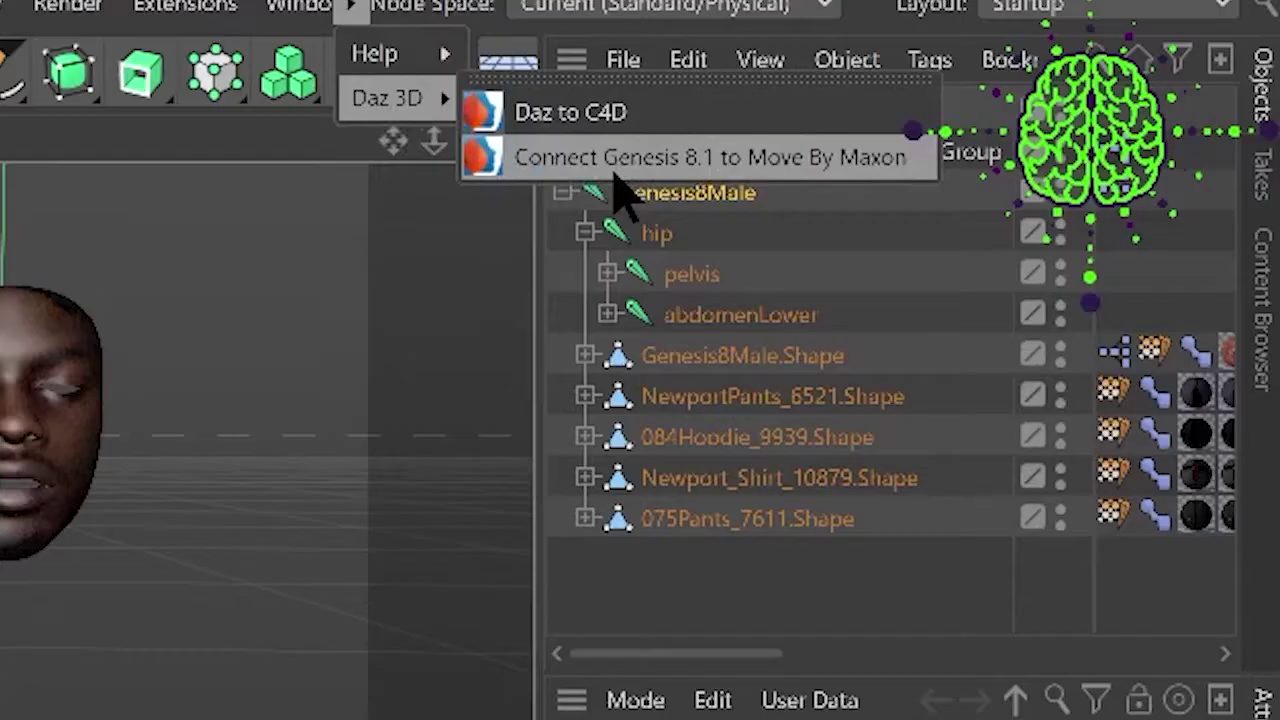
pyautogui.click(735, 160)
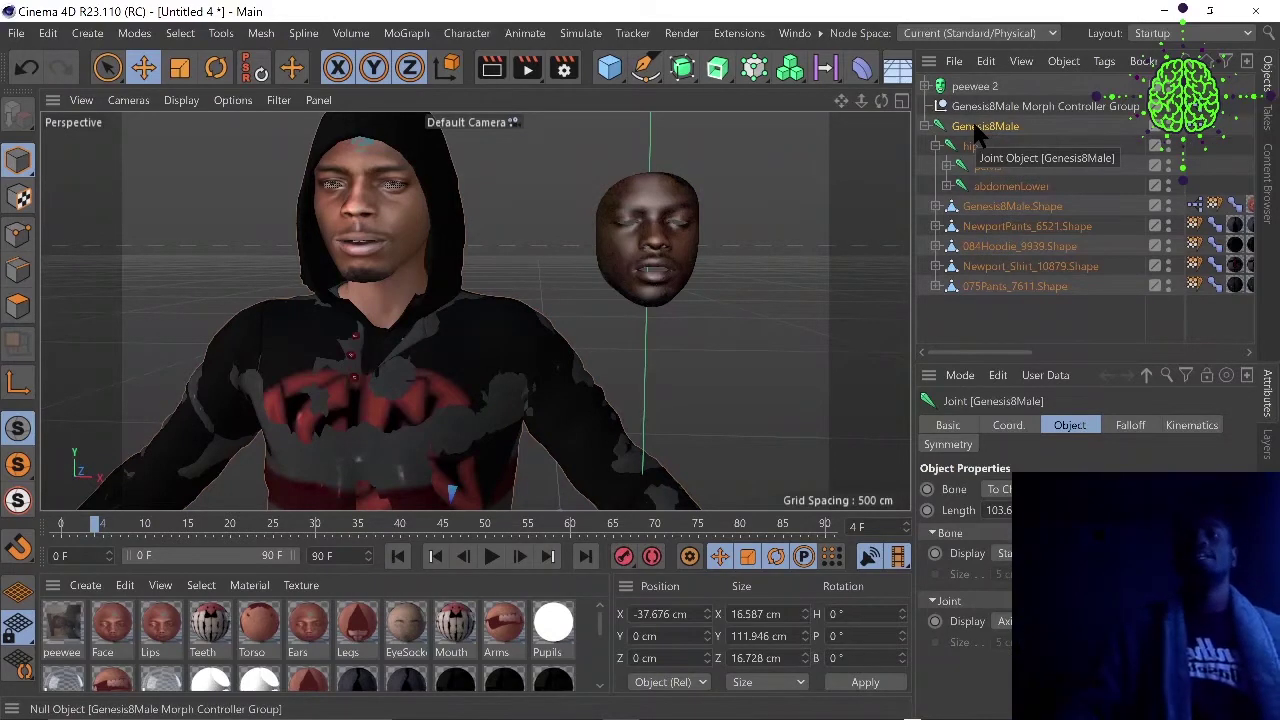
# Minimize the Cinema 4D scene and switch to DAZ Studio.
pyautogui.click(1163, 11)
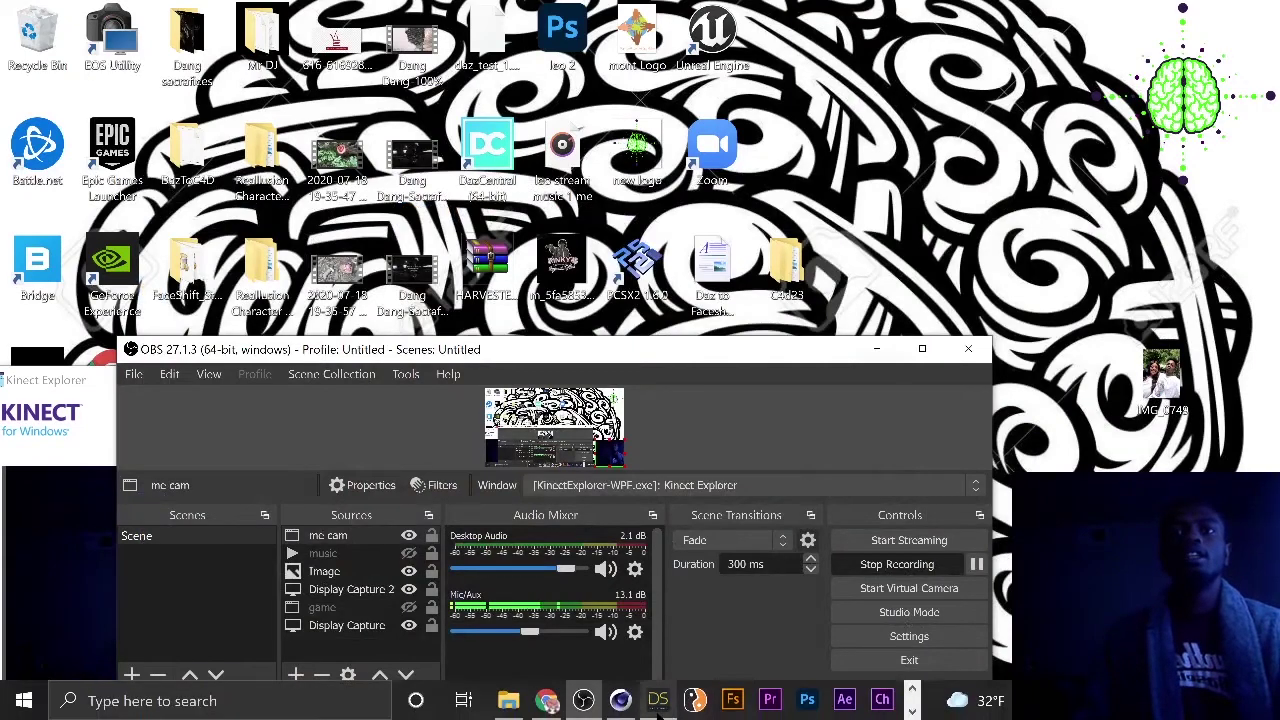
pyautogui.click(659, 708)
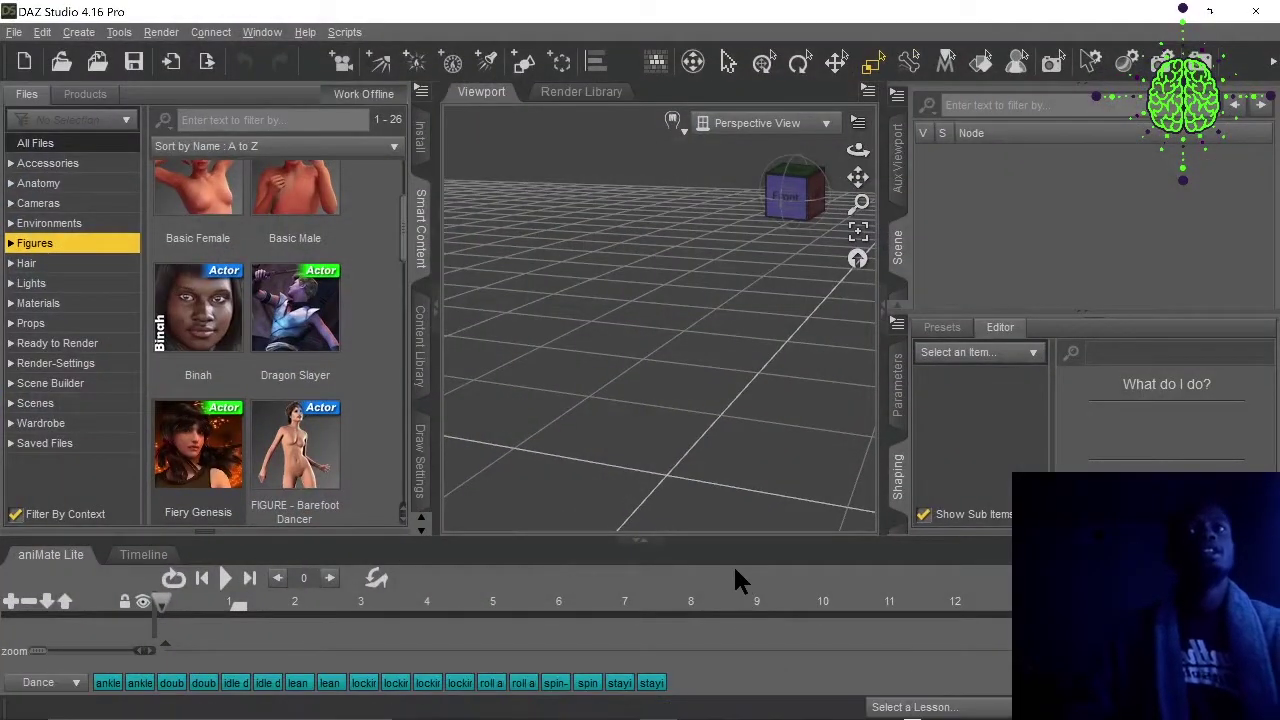
pyautogui.click(13, 33)
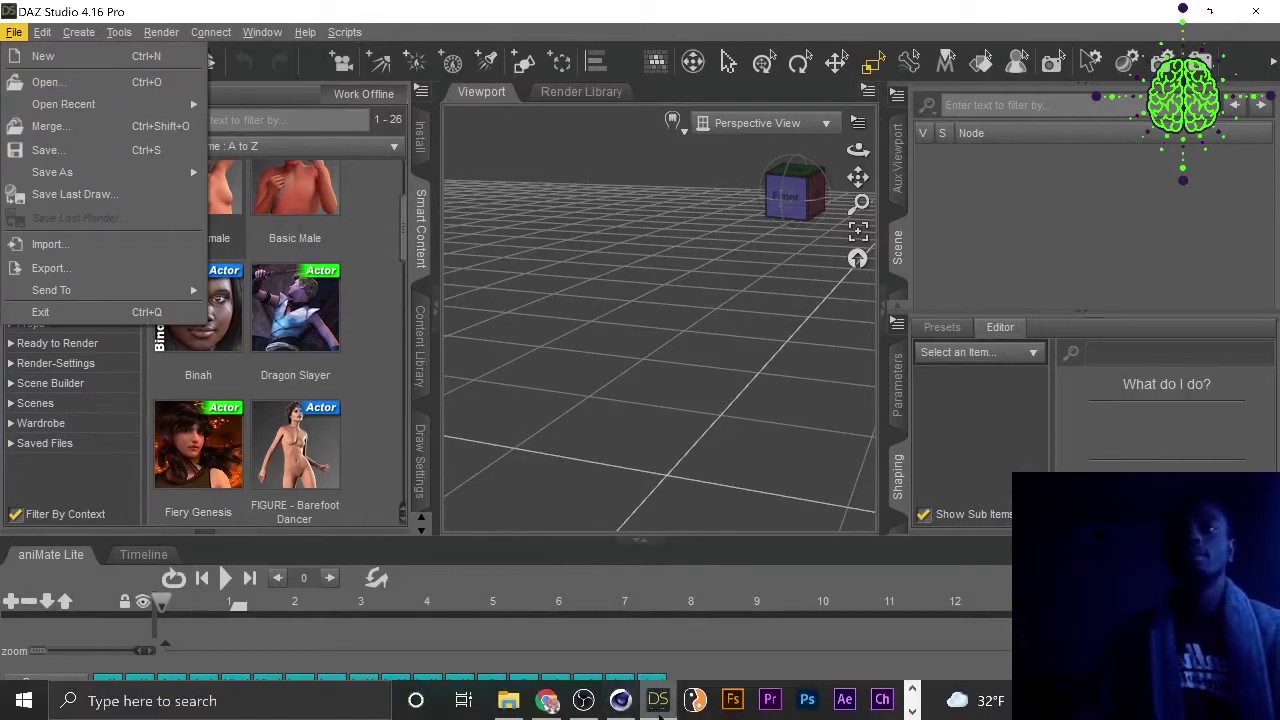
# Look over the YouTube page "Converting Characters from Genesis 8 to Genesis 8.1" in Chrome and return to DAZ Studio.
pyautogui.click(548, 701)
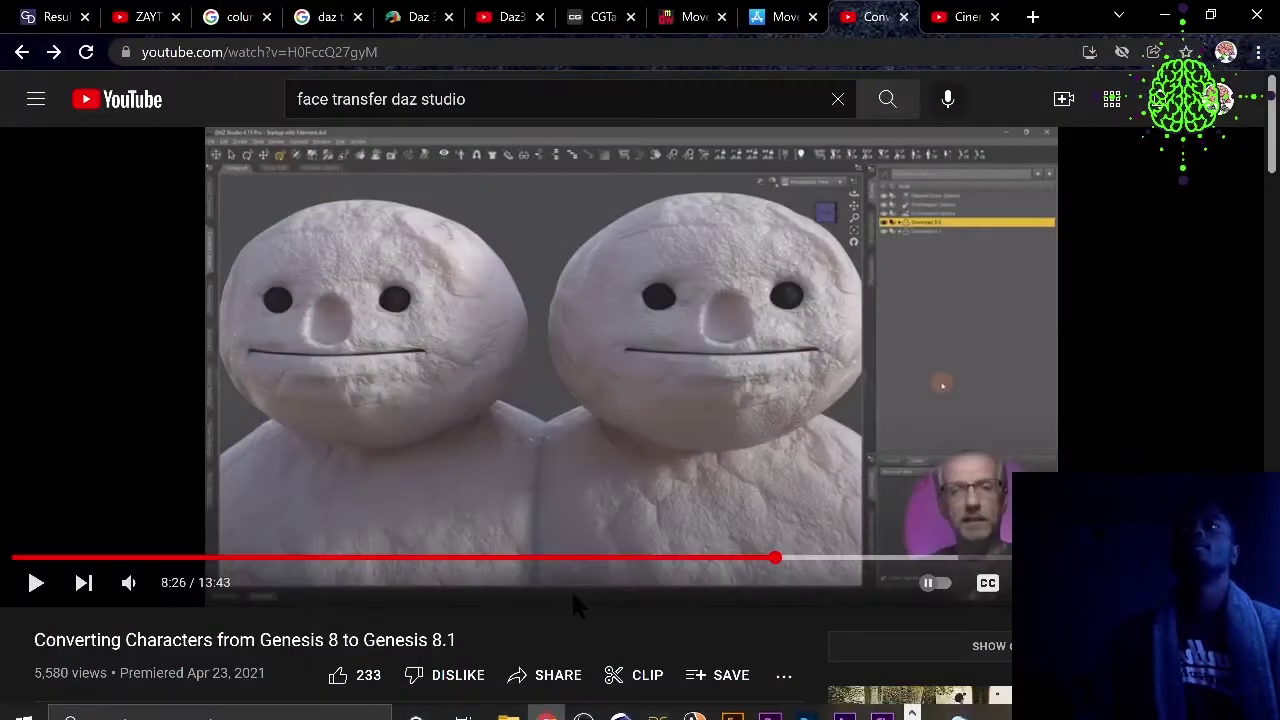
pyautogui.scroll(-1, 570, 588)
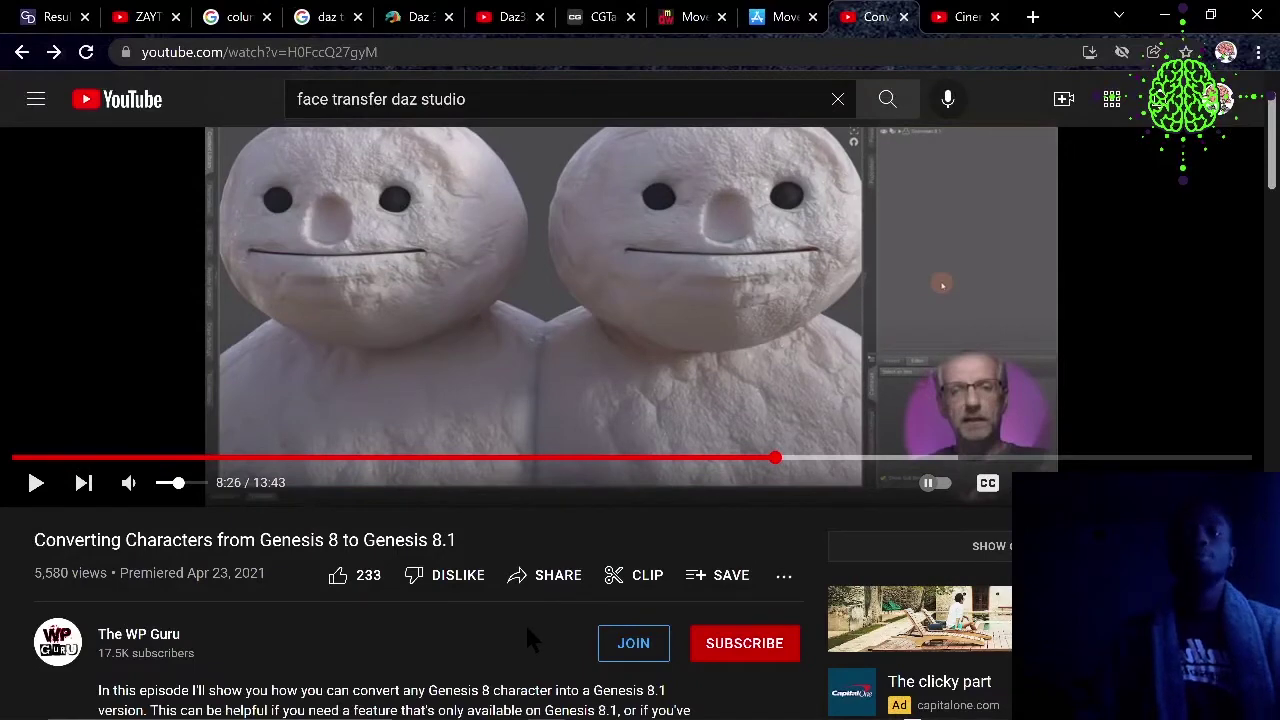
pyautogui.scroll(-3, 408, 625)
pyautogui.scroll(4, 408, 625)
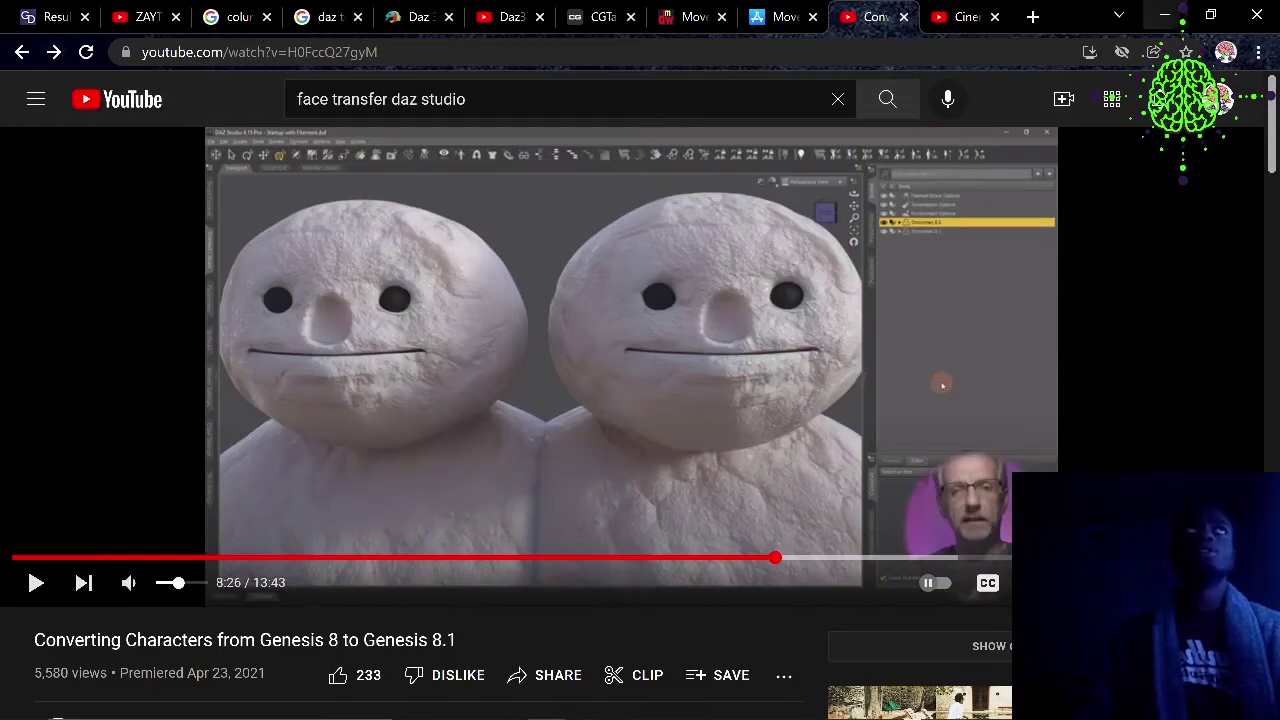
pyautogui.click(1164, 16)
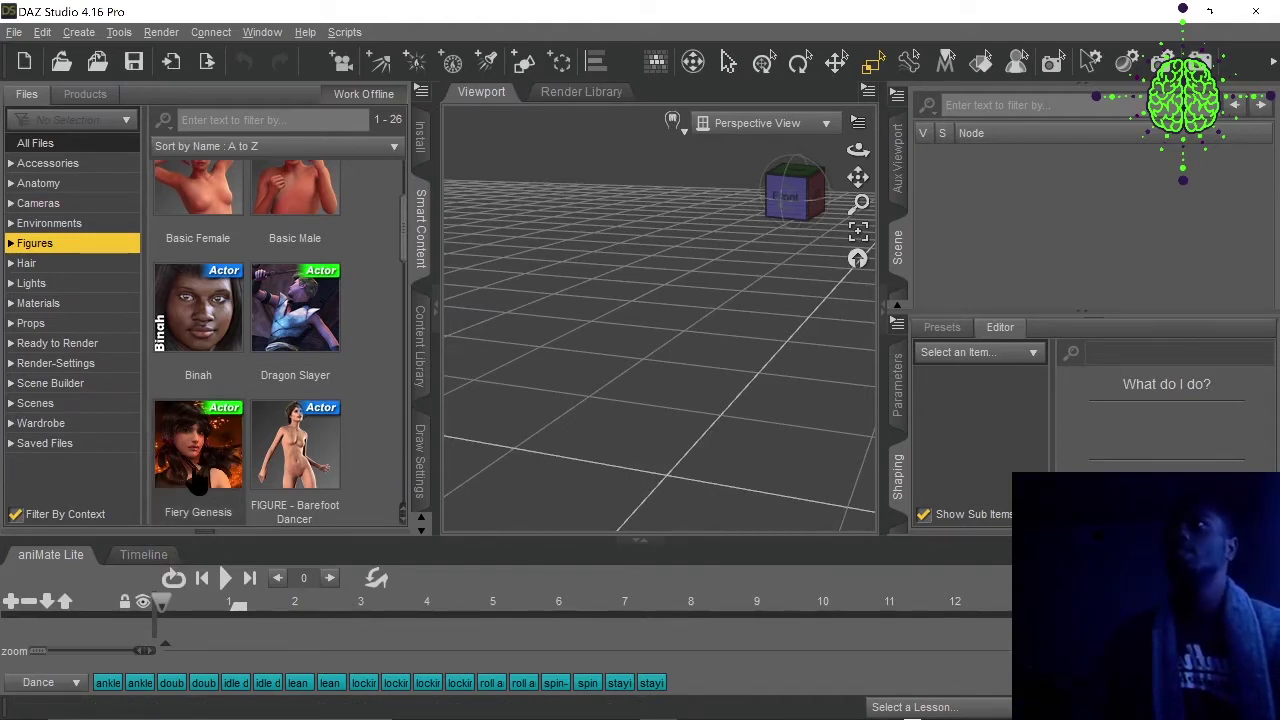
# Look through the figures and the installable products, and open the Content Library.
pyautogui.scroll(2, 198, 487)
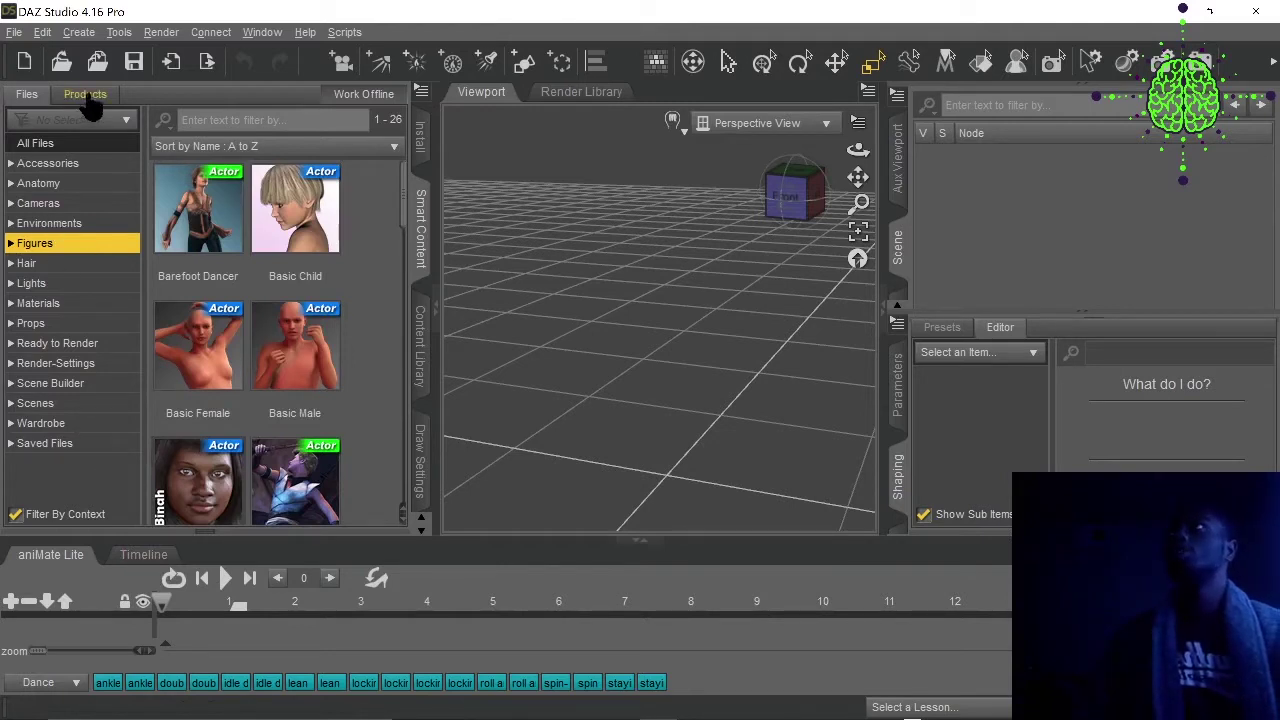
pyautogui.click(421, 140)
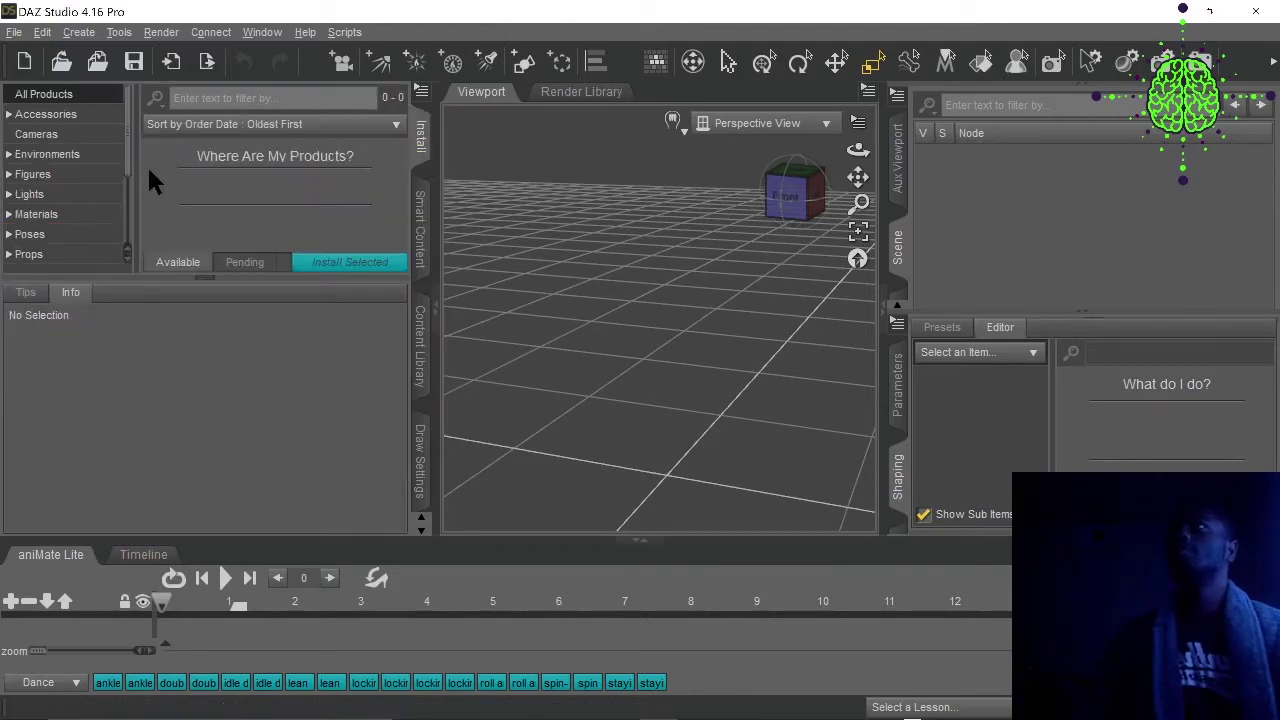
pyautogui.scroll(-3, 145, 185)
pyautogui.click(419, 230)
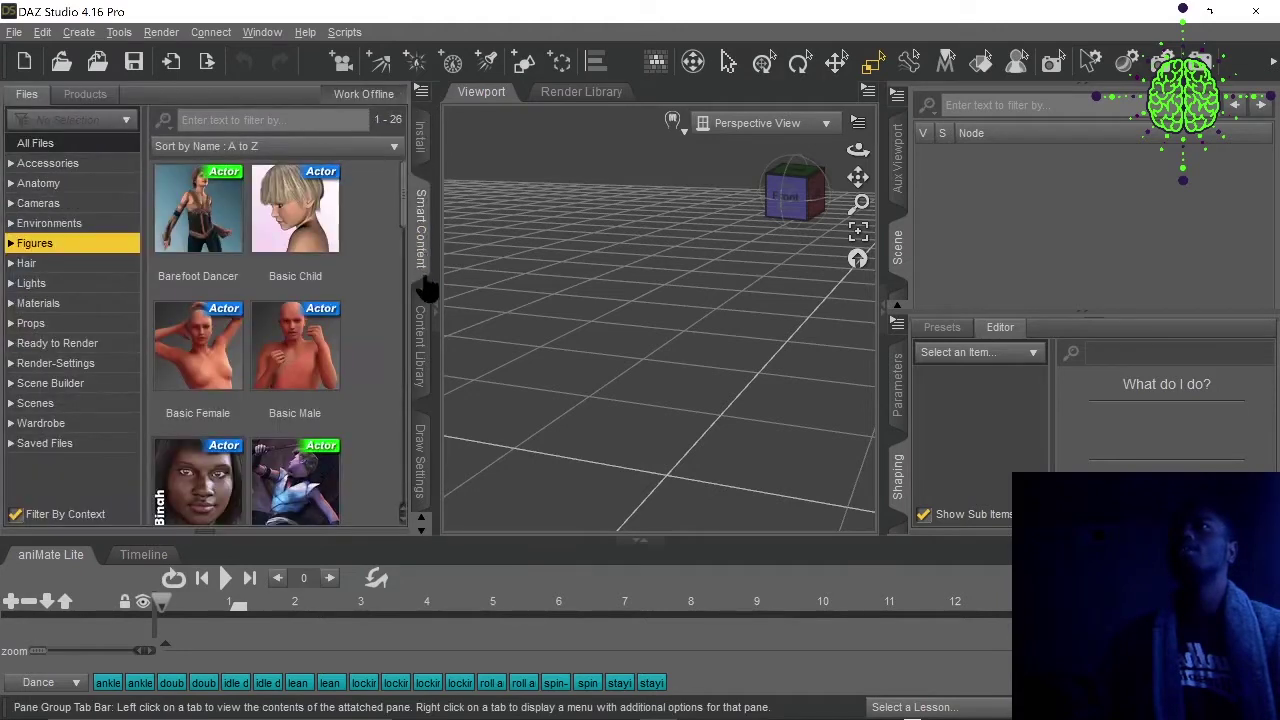
pyautogui.click(421, 310)
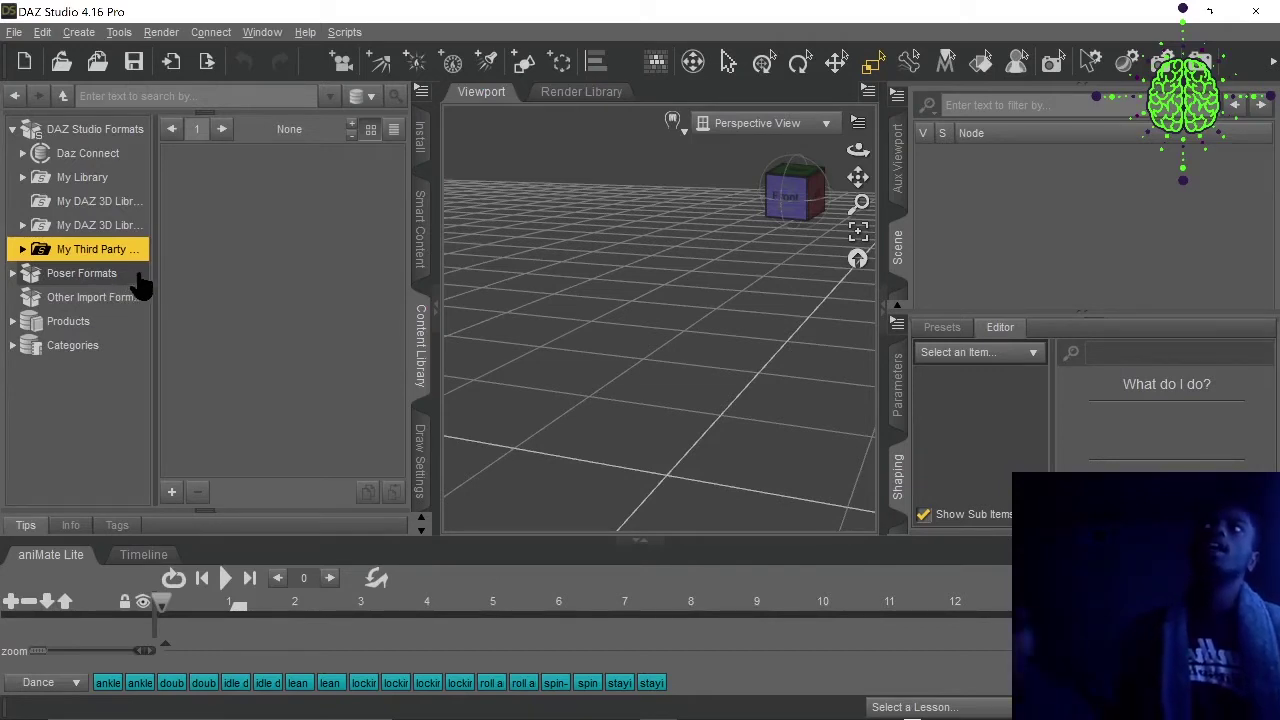
# Check the character files in the DAZ 3D Studio 8.1 folder in File Explorer and return to DAZ Studio.
pyautogui.moveTo(500, 716)
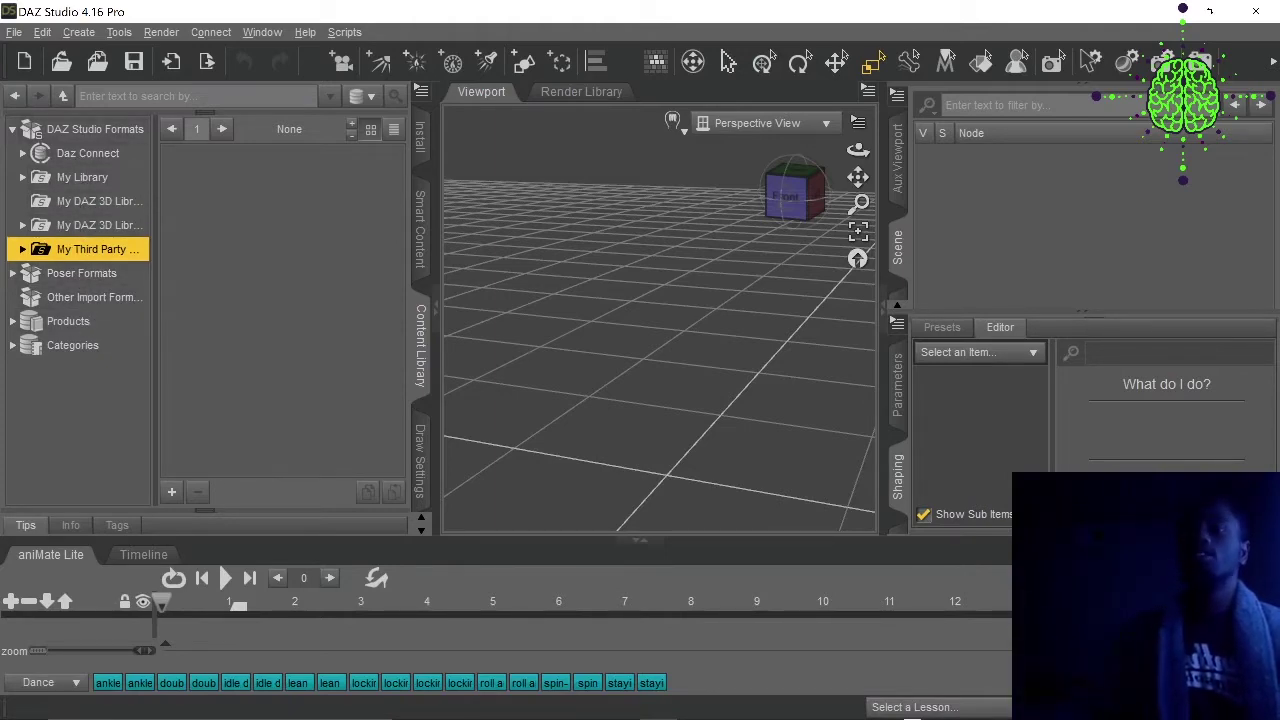
pyautogui.click(506, 701)
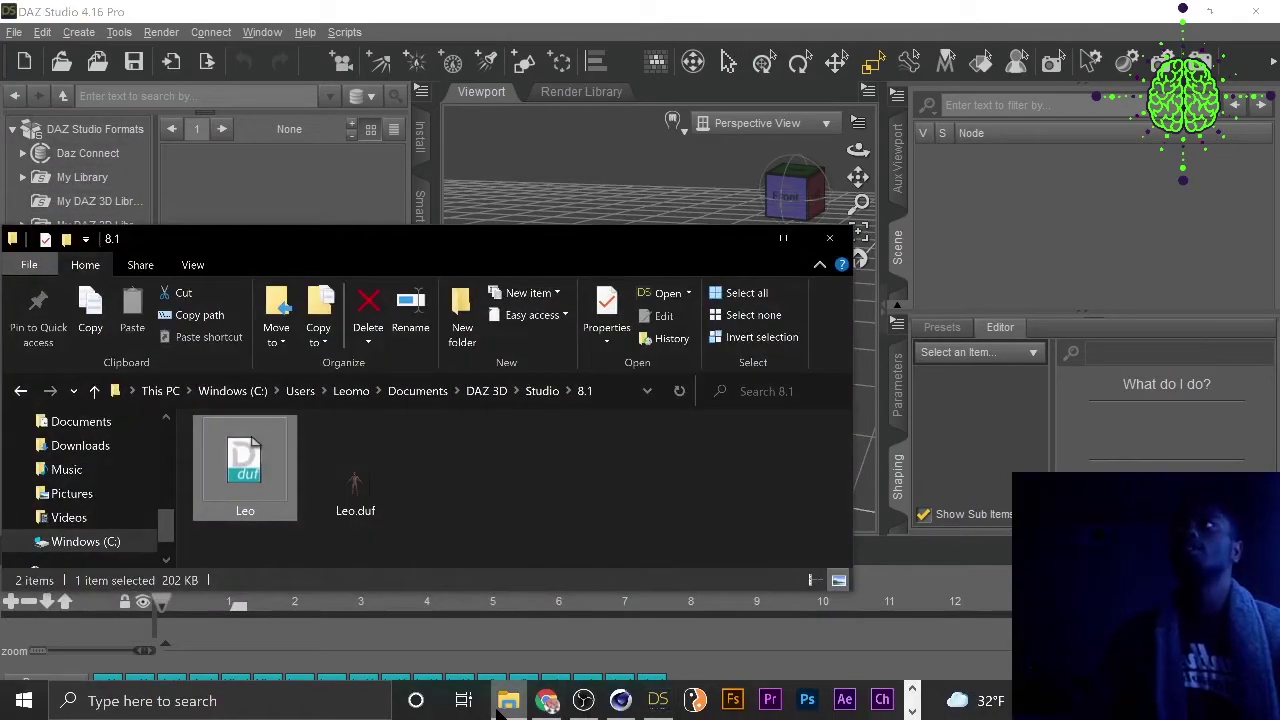
pyautogui.click(506, 701)
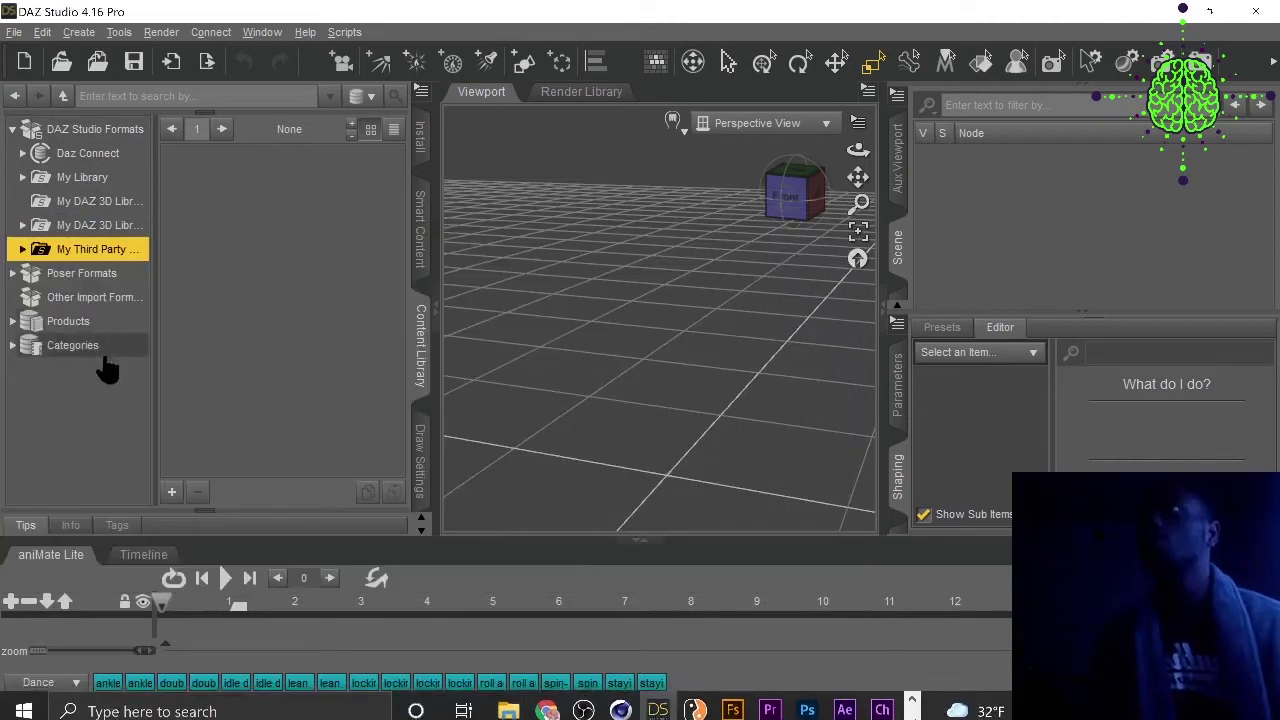
# Open the recent scene leo 1.duf.
pyautogui.click(10, 33)
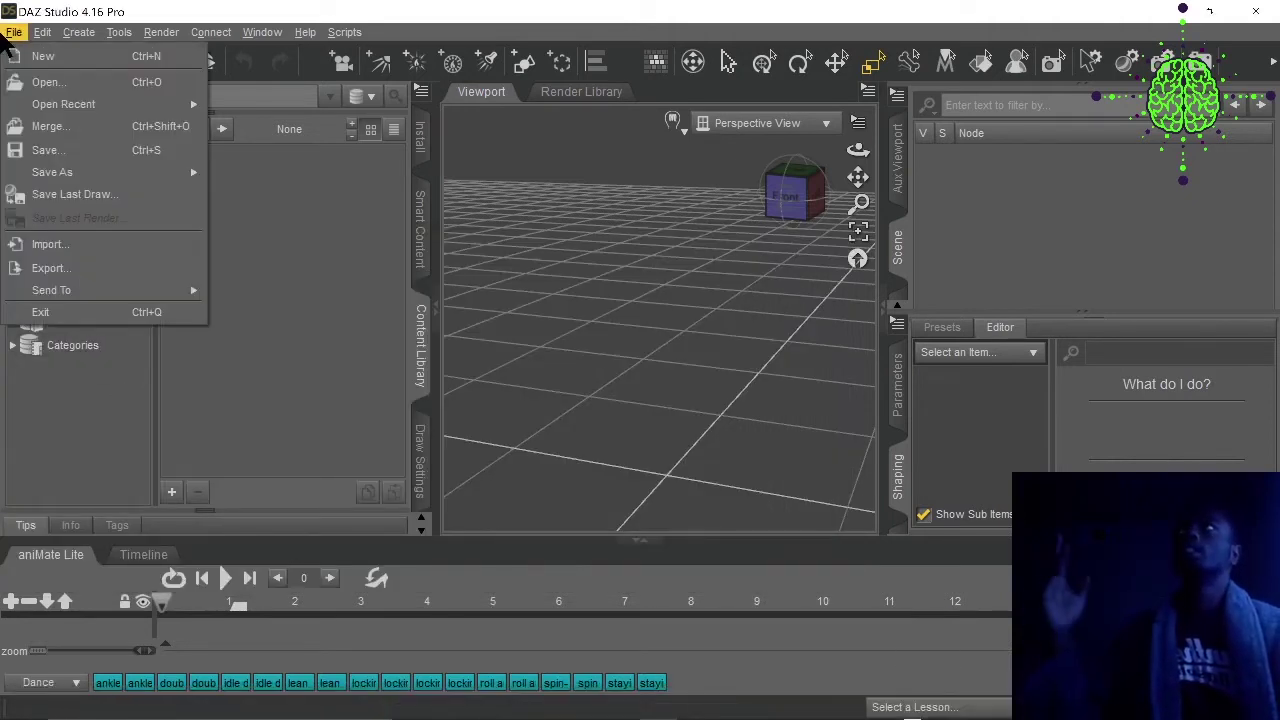
pyautogui.moveTo(165, 104)
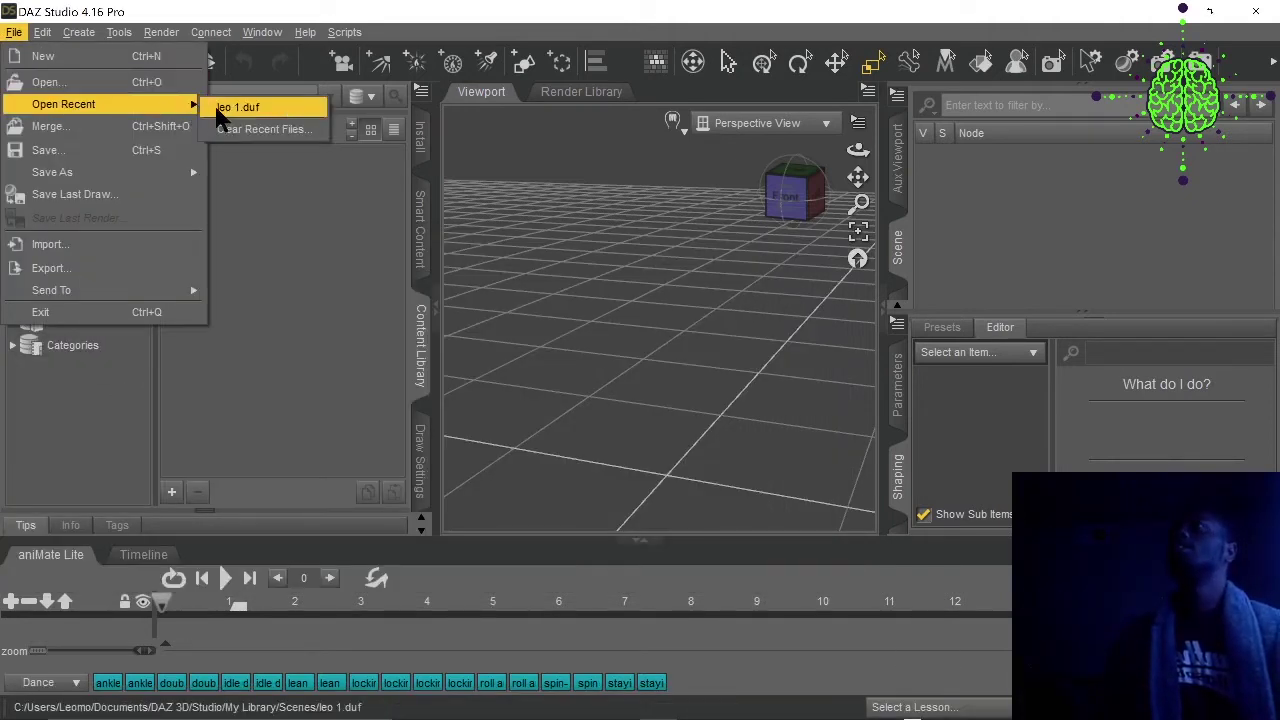
pyautogui.click(236, 106)
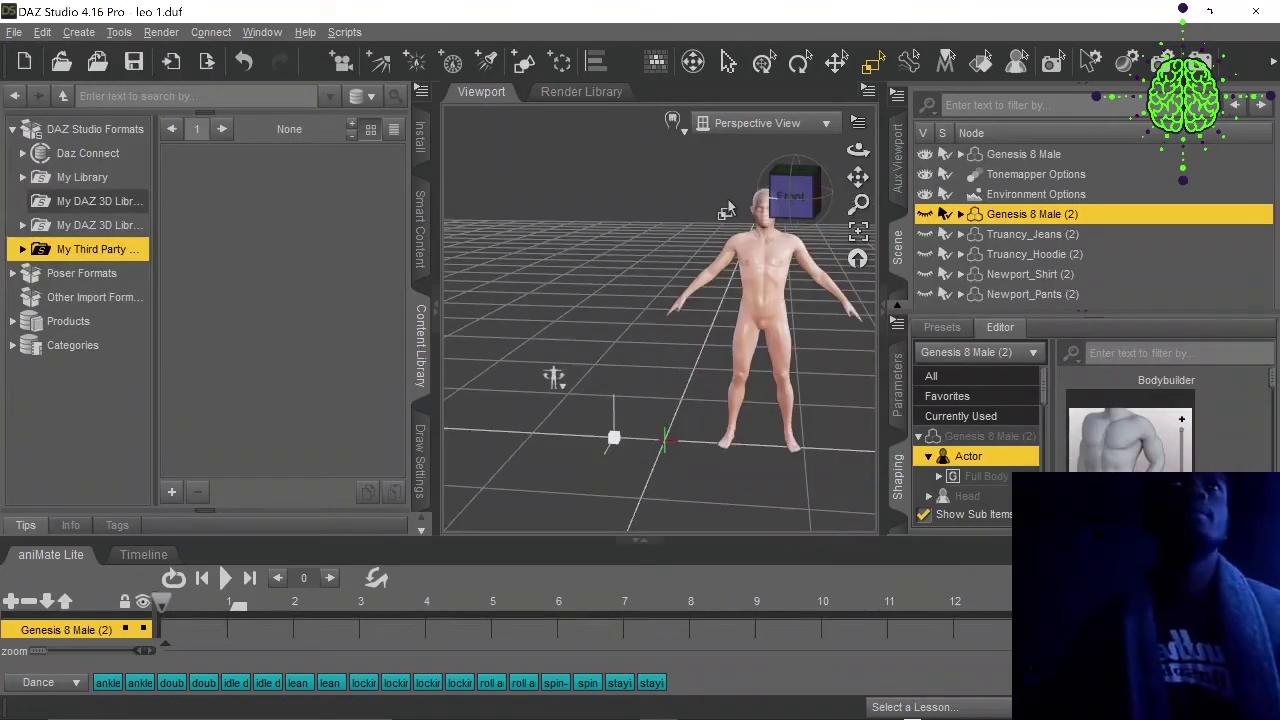
# Start saving Genesis 8 Male (2) as a character preset, browse to the Studio 8.1 folder, and cancel the save.
pyautogui.doubleClick(1033, 216)
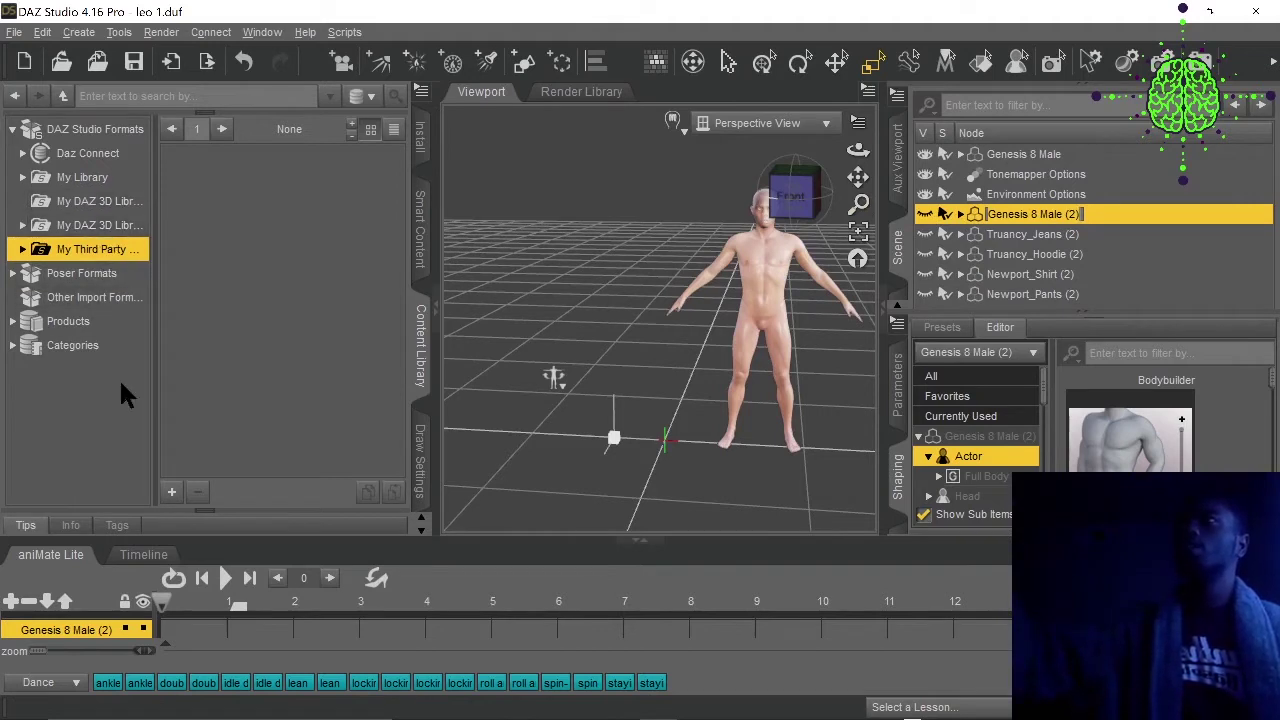
pyautogui.click(171, 491)
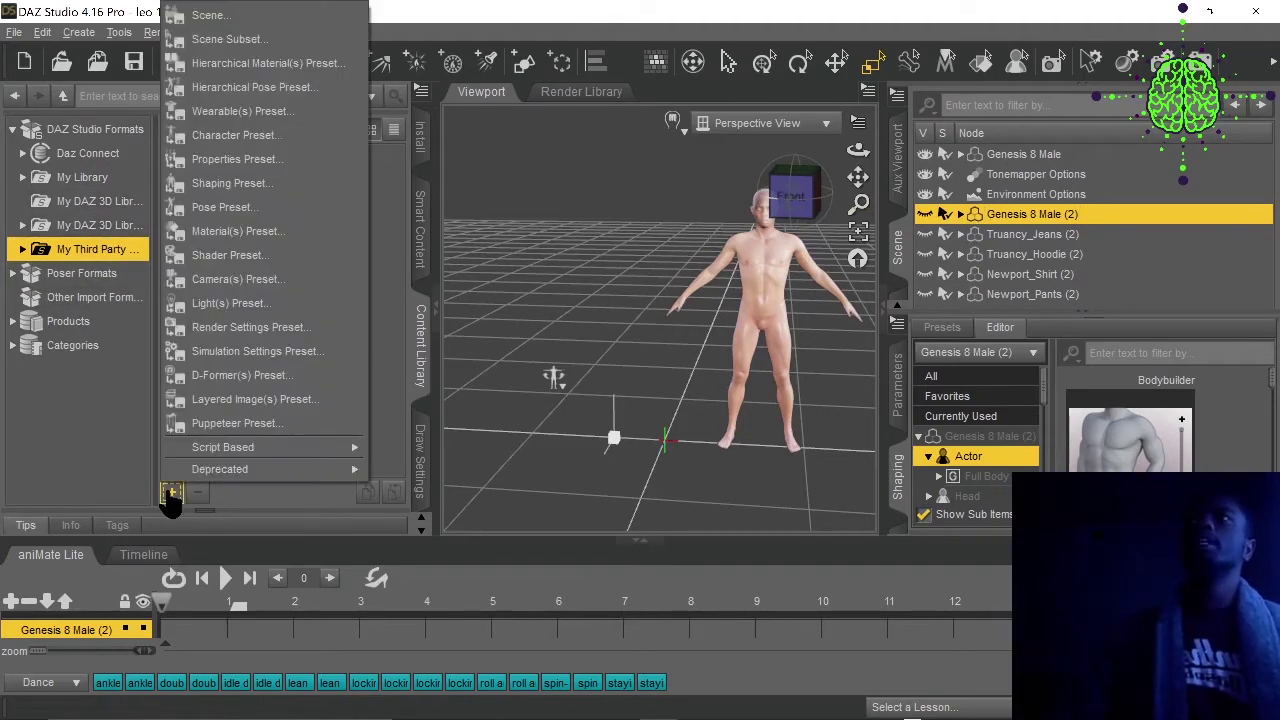
pyautogui.click(208, 141)
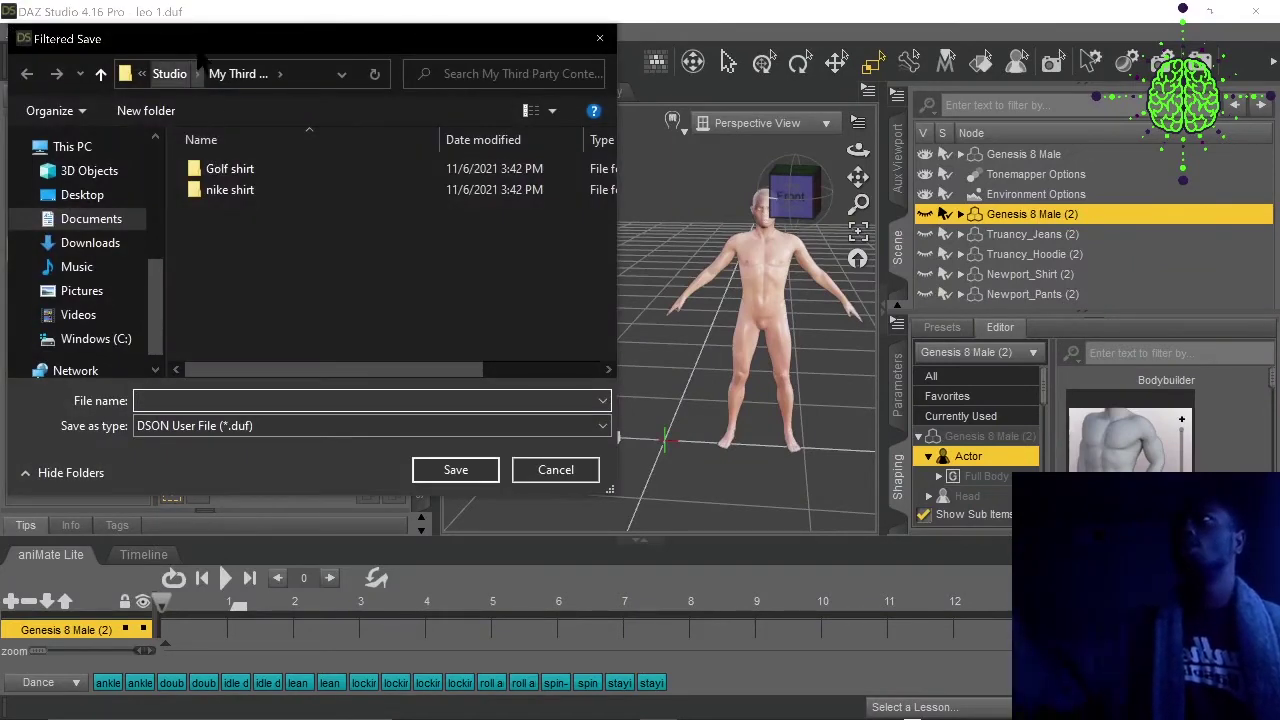
pyautogui.click(178, 76)
pyautogui.click(250, 79)
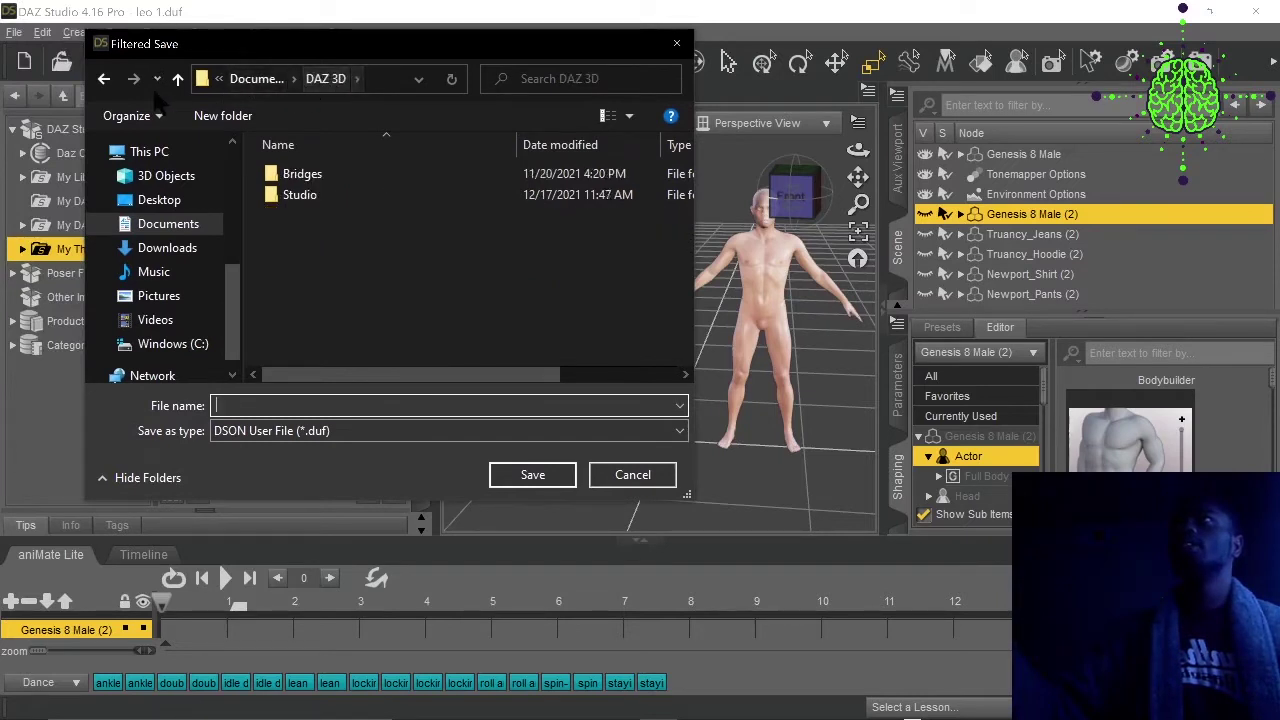
pyautogui.click(103, 79)
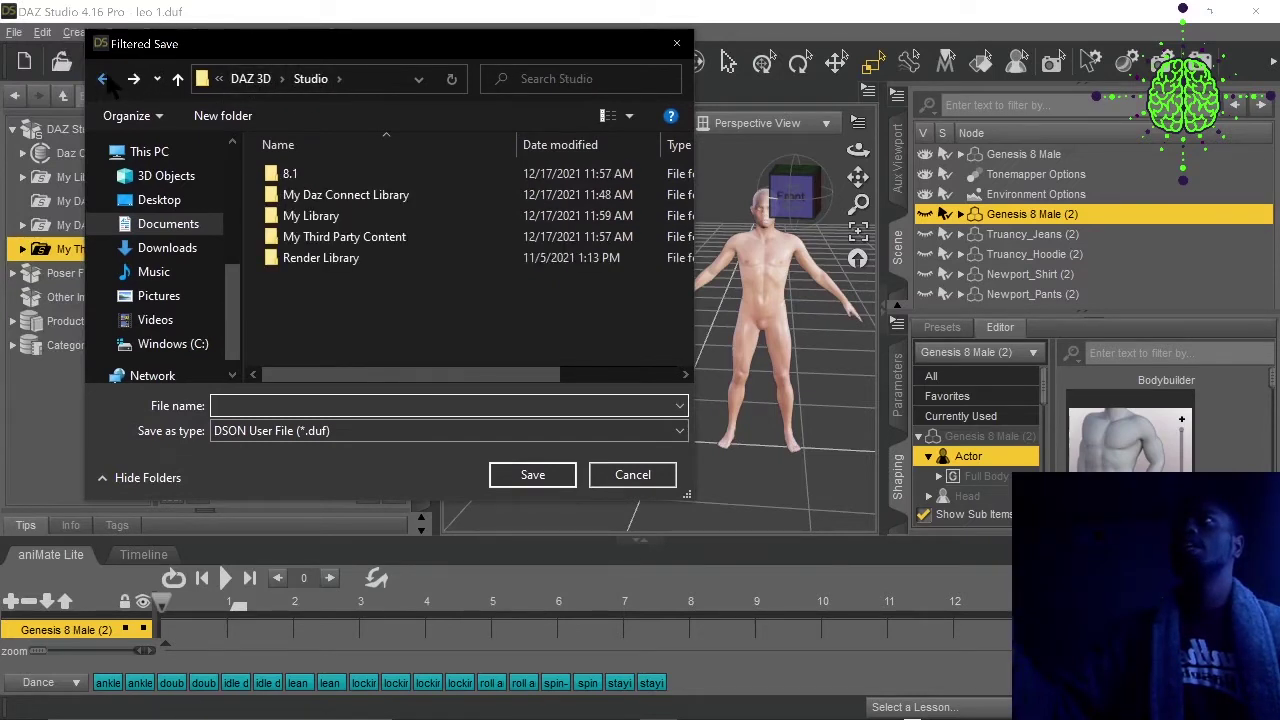
pyautogui.click(300, 174)
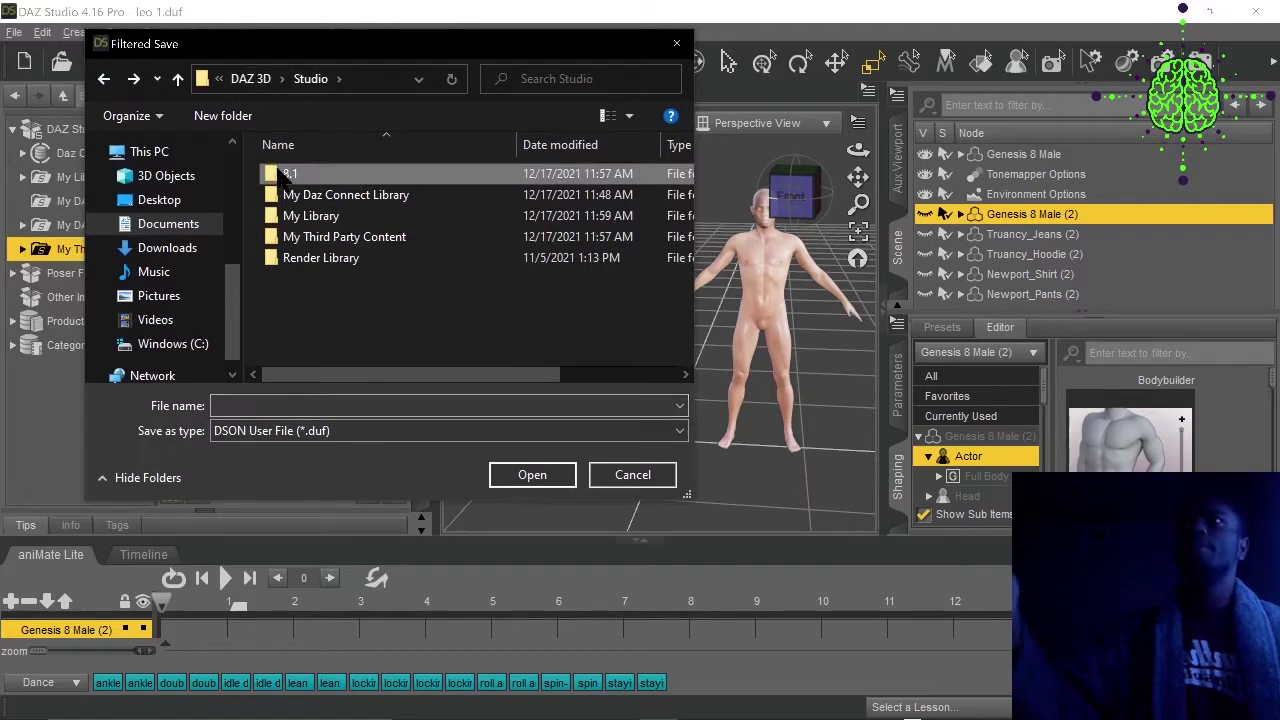
pyautogui.click(568, 480)
pyautogui.click(568, 477)
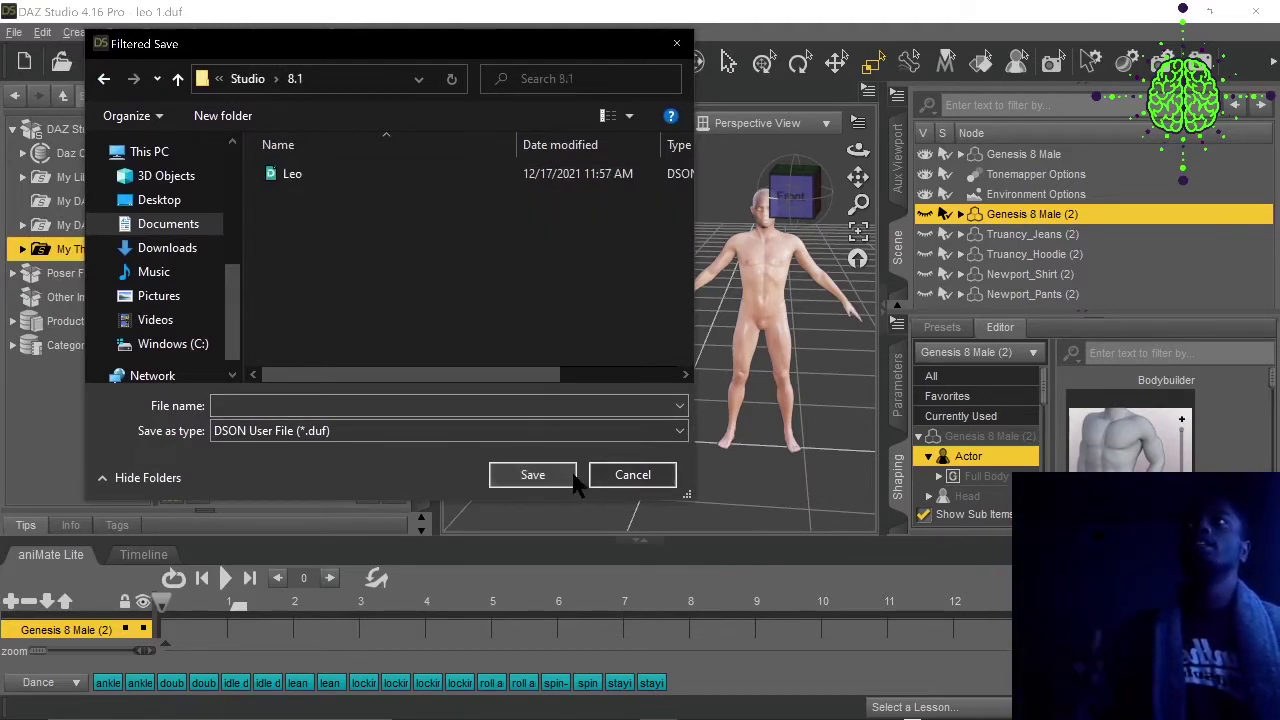
pyautogui.click(628, 476)
# Examine the saved Leo character preset files in the 8.1 folder in File Explorer and return to the DAZ Studio scene.
pyautogui.click(508, 700)
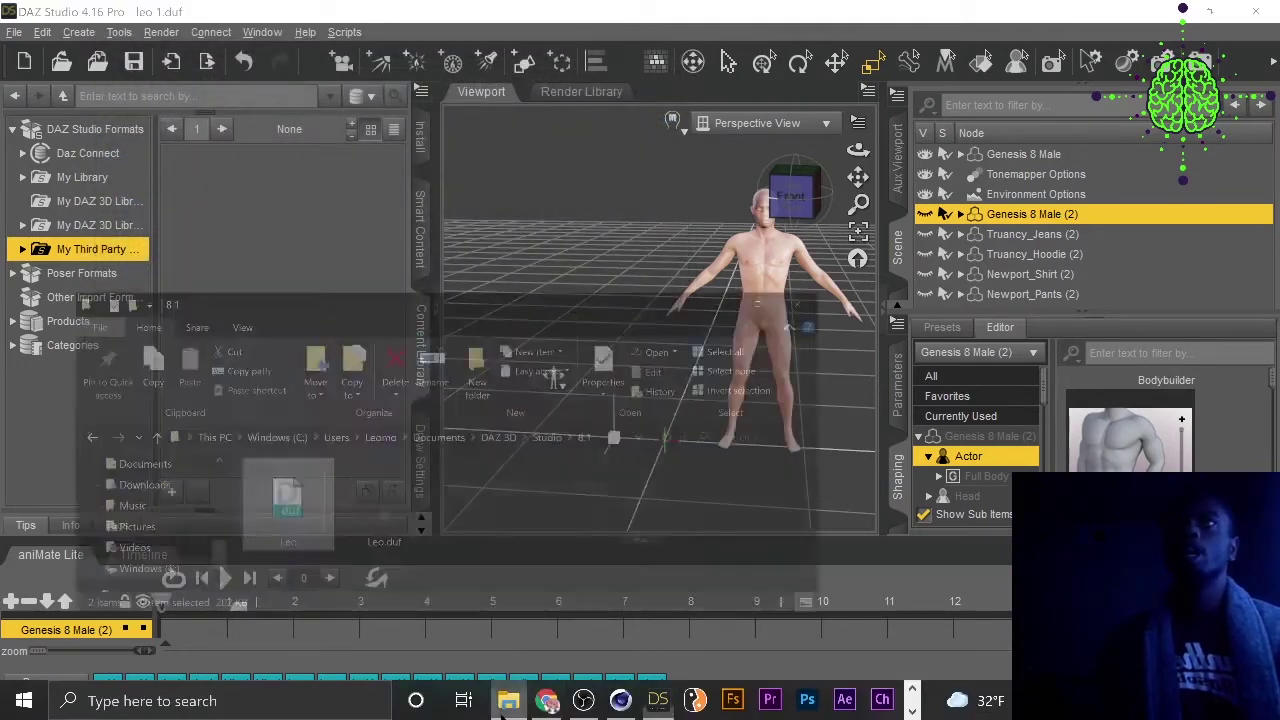
pyautogui.click(508, 700)
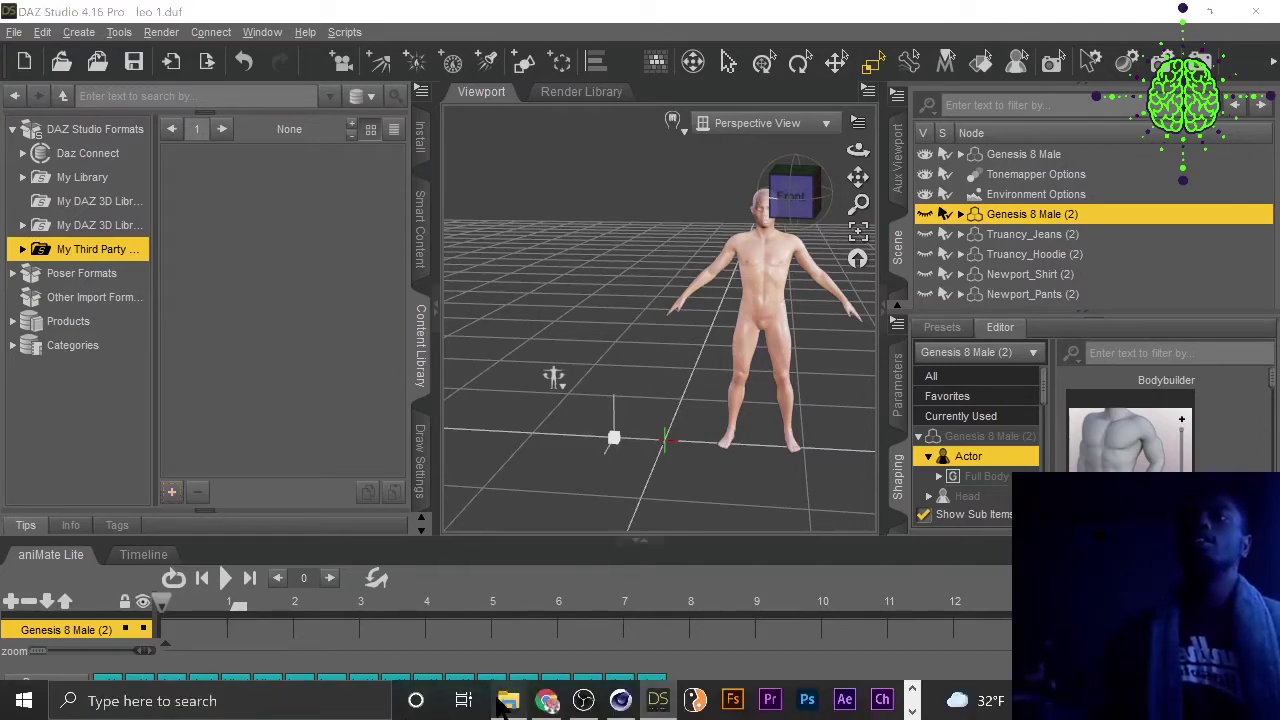
pyautogui.click(508, 700)
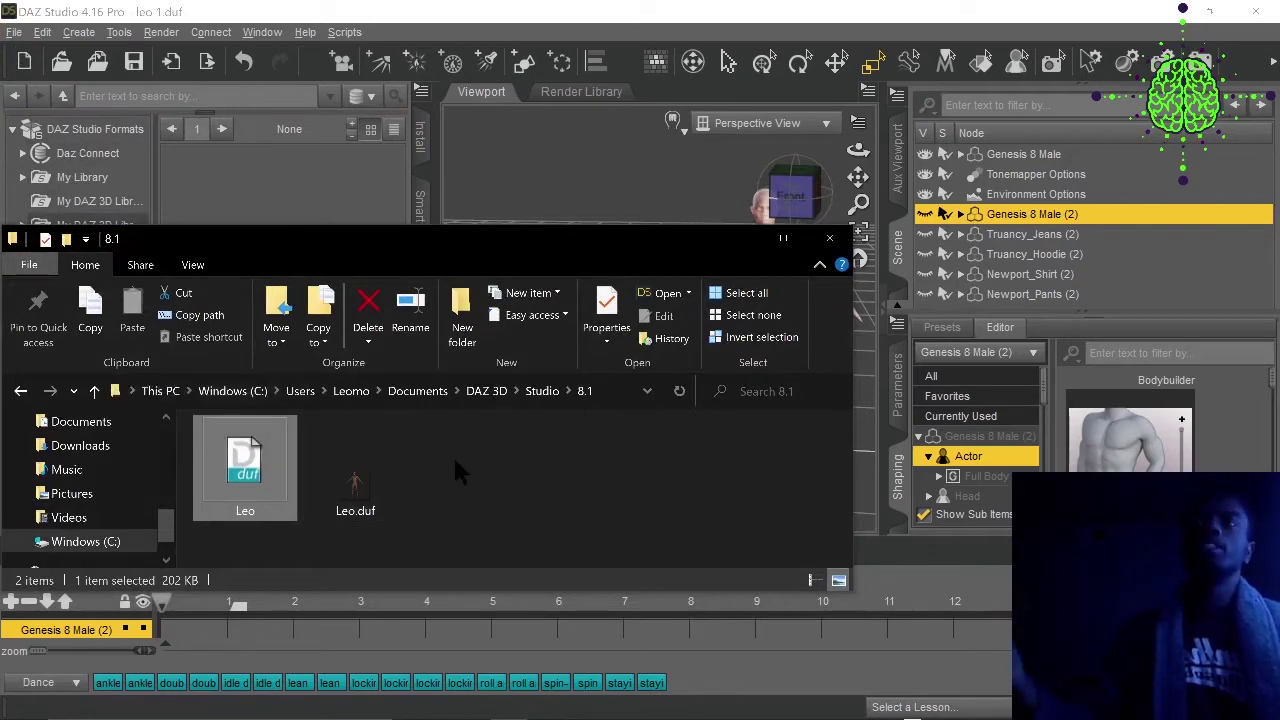
pyautogui.moveTo(283, 238); pyautogui.dragTo(408, 346)
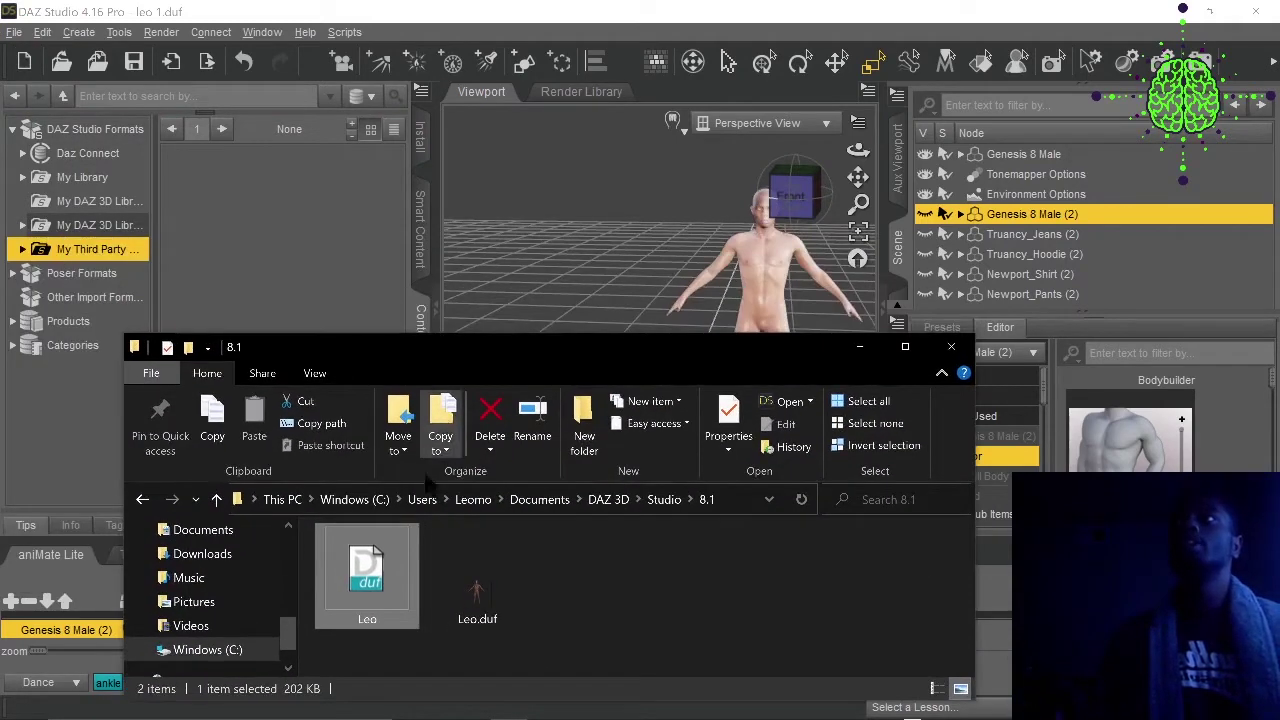
pyautogui.click(312, 176)
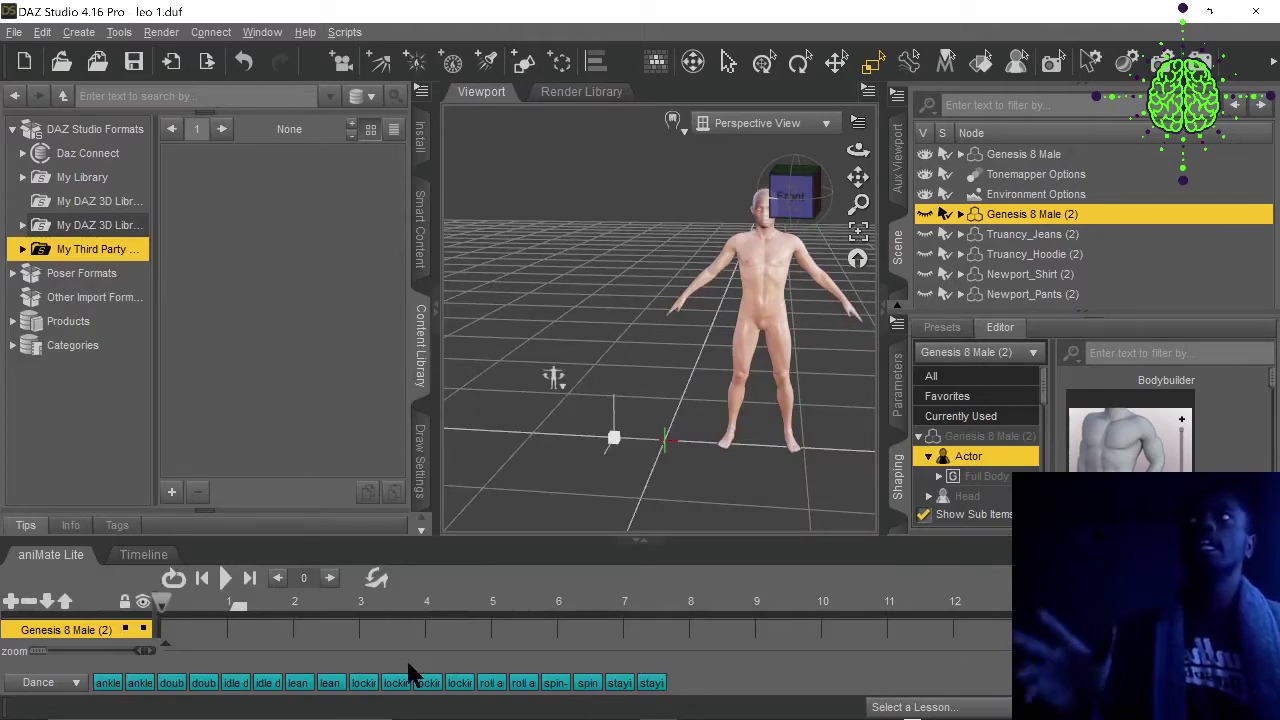
# Clear the scene selection and browse the Smart Content figures down to the Genesis 8.1 characters.
pyautogui.click(420, 232)
pyautogui.hotkey('ctrl', 'shift', 'a')
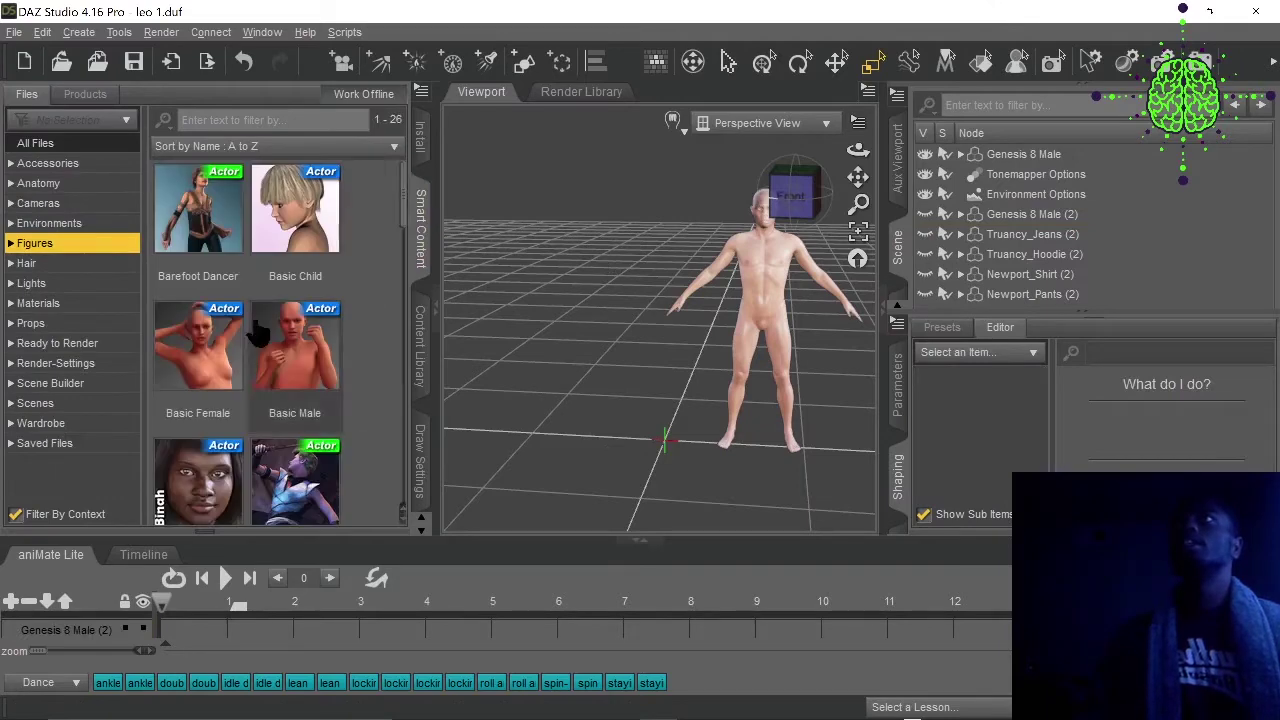
pyautogui.scroll(-10, 245, 355)
pyautogui.scroll(6, 245, 355)
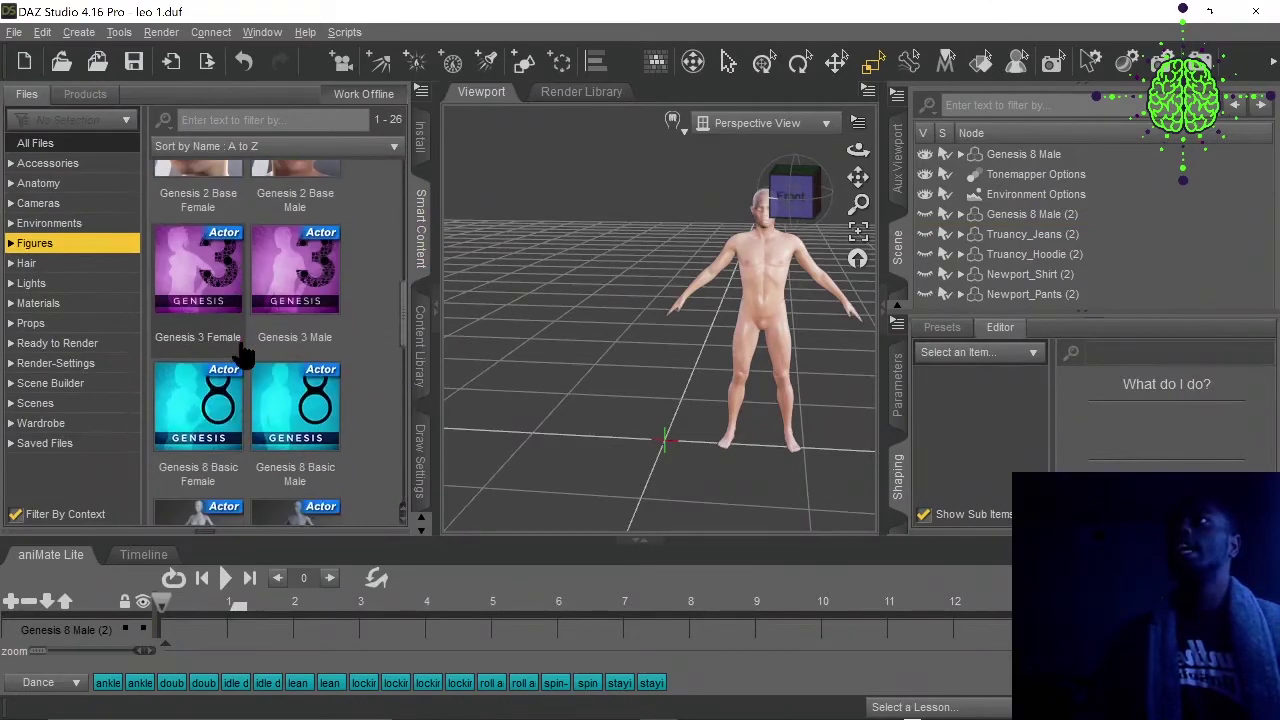
pyautogui.scroll(-3, 308, 350)
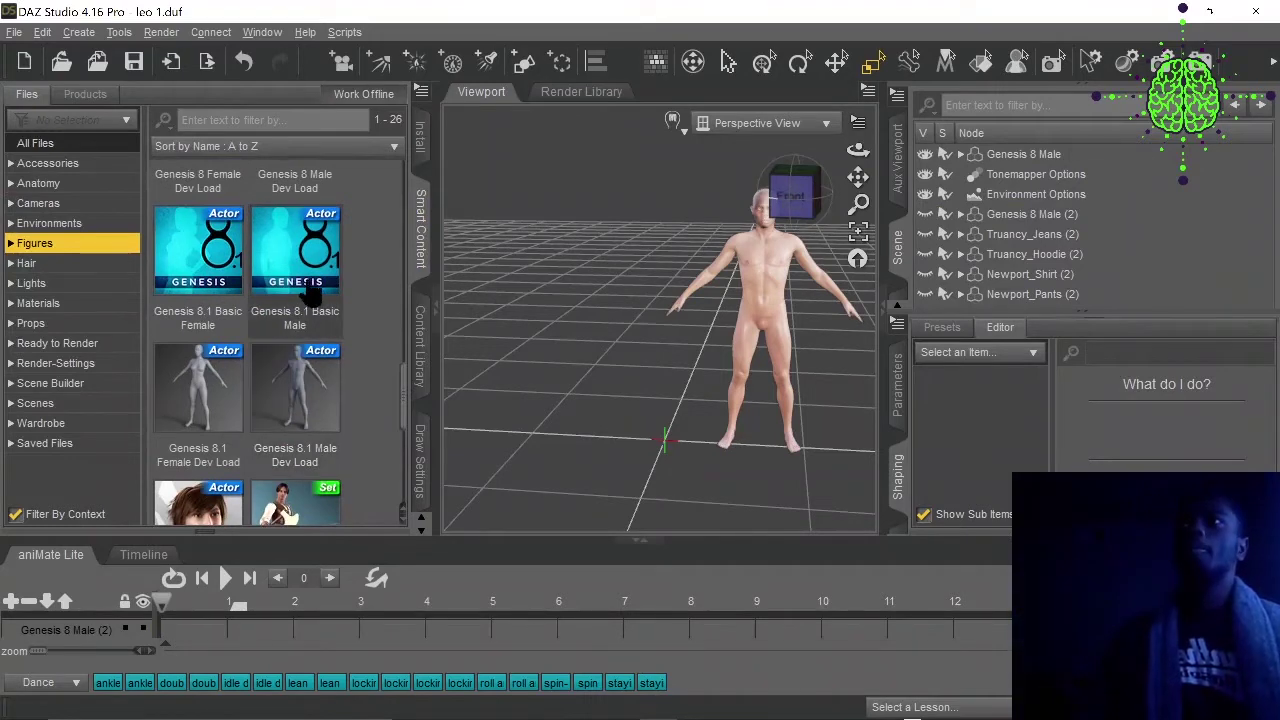
# Try loading the Genesis 8.1 Basic Male figure, inspect it beside the existing character, and undo the load.
pyautogui.moveTo(311, 293)
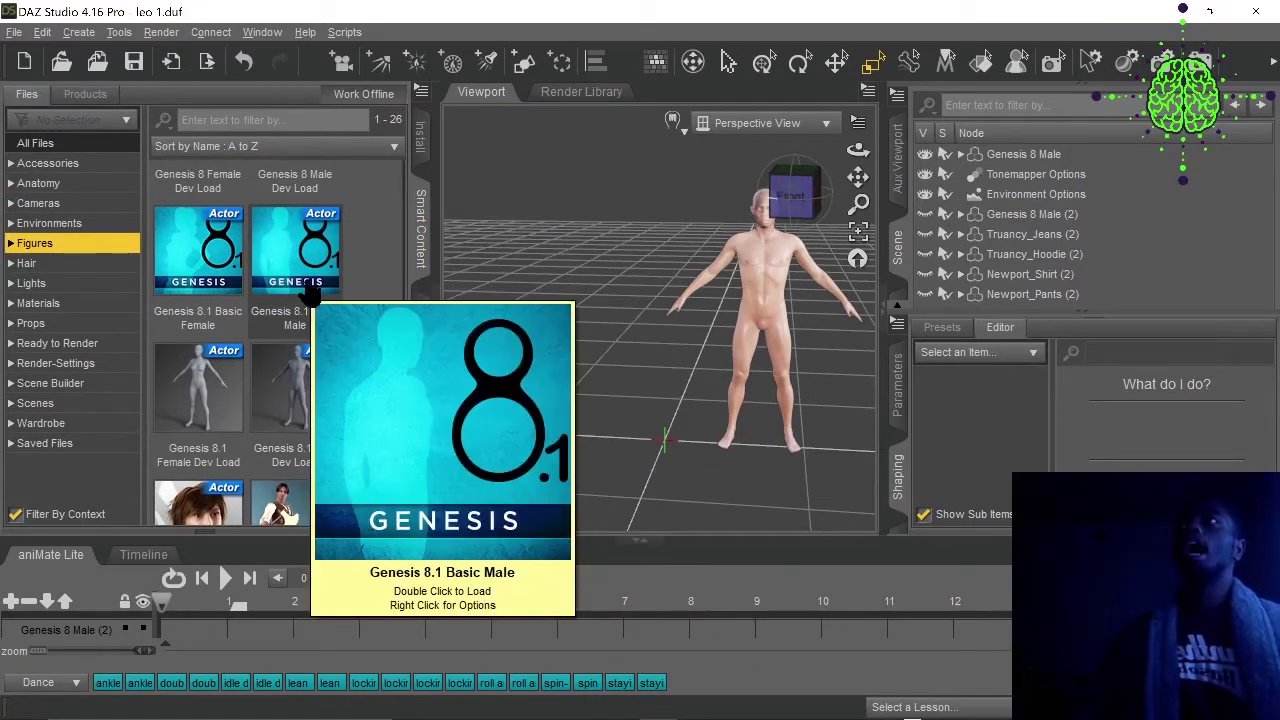
pyautogui.click(307, 292)
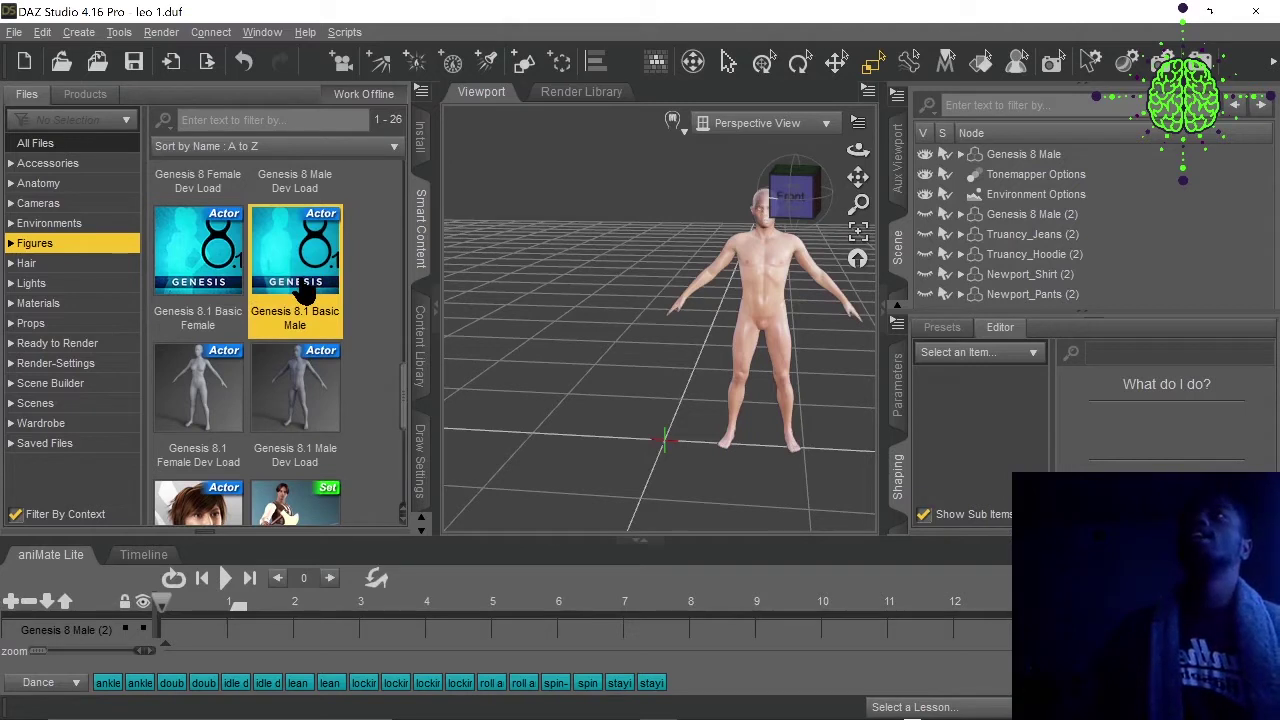
pyautogui.doubleClick(308, 290)
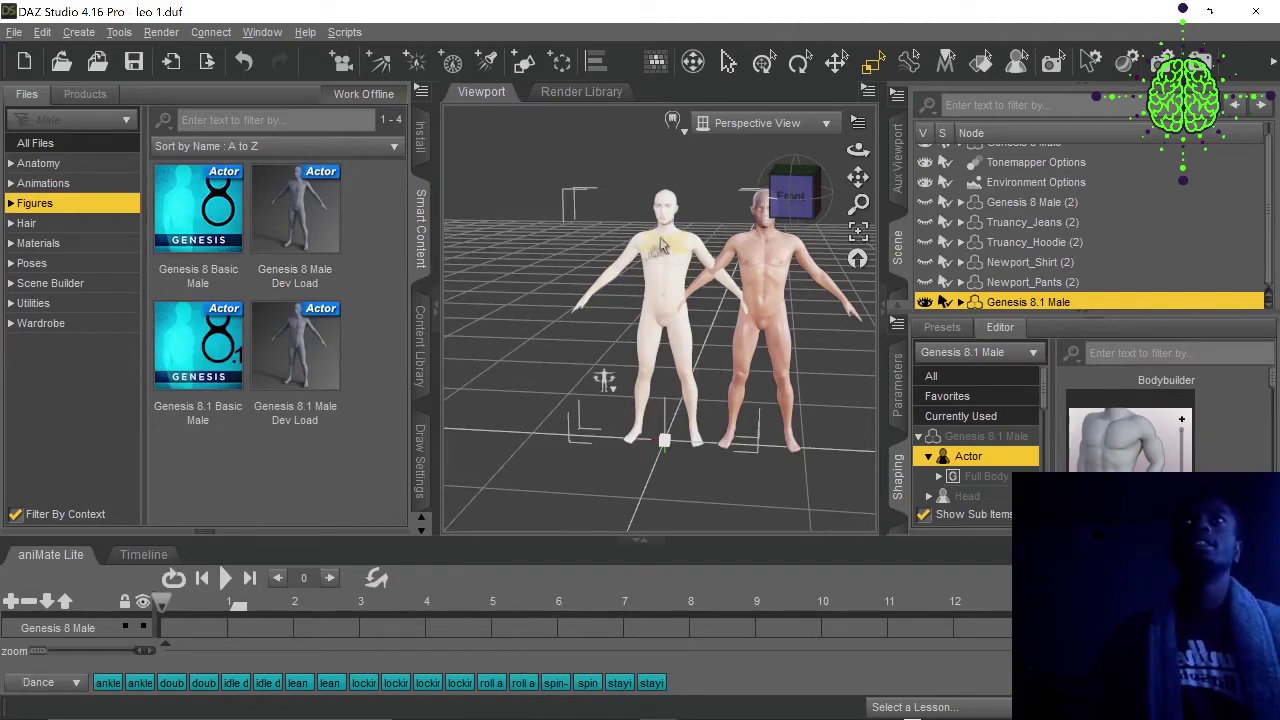
pyautogui.scroll(6, 680, 237)
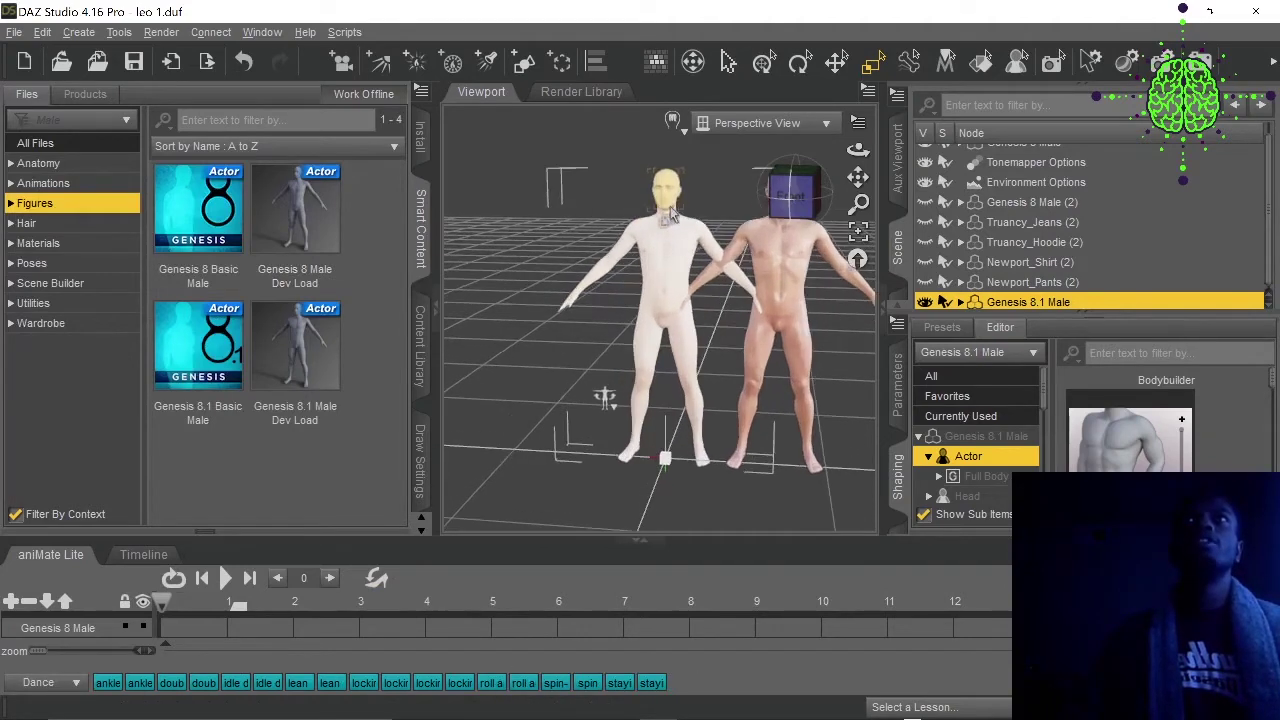
pyautogui.scroll(-4, 670, 210)
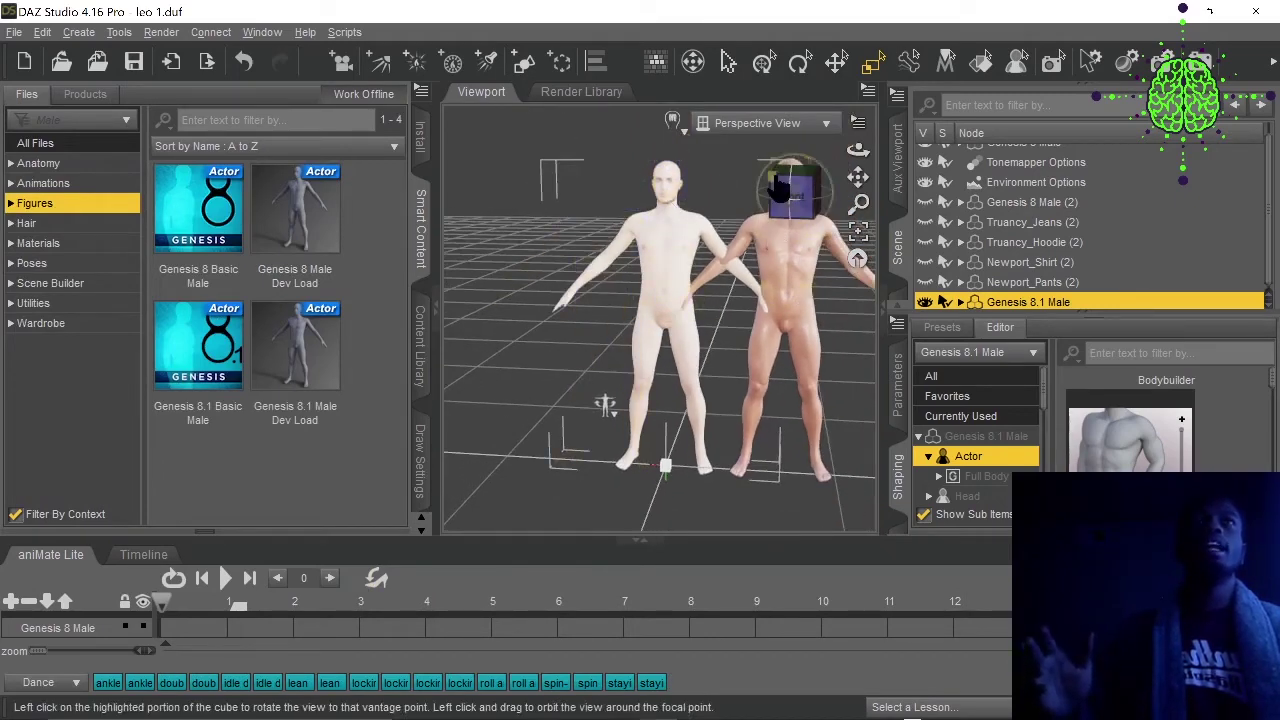
pyautogui.moveTo(340, 292); pyautogui.dragTo(500, 255)
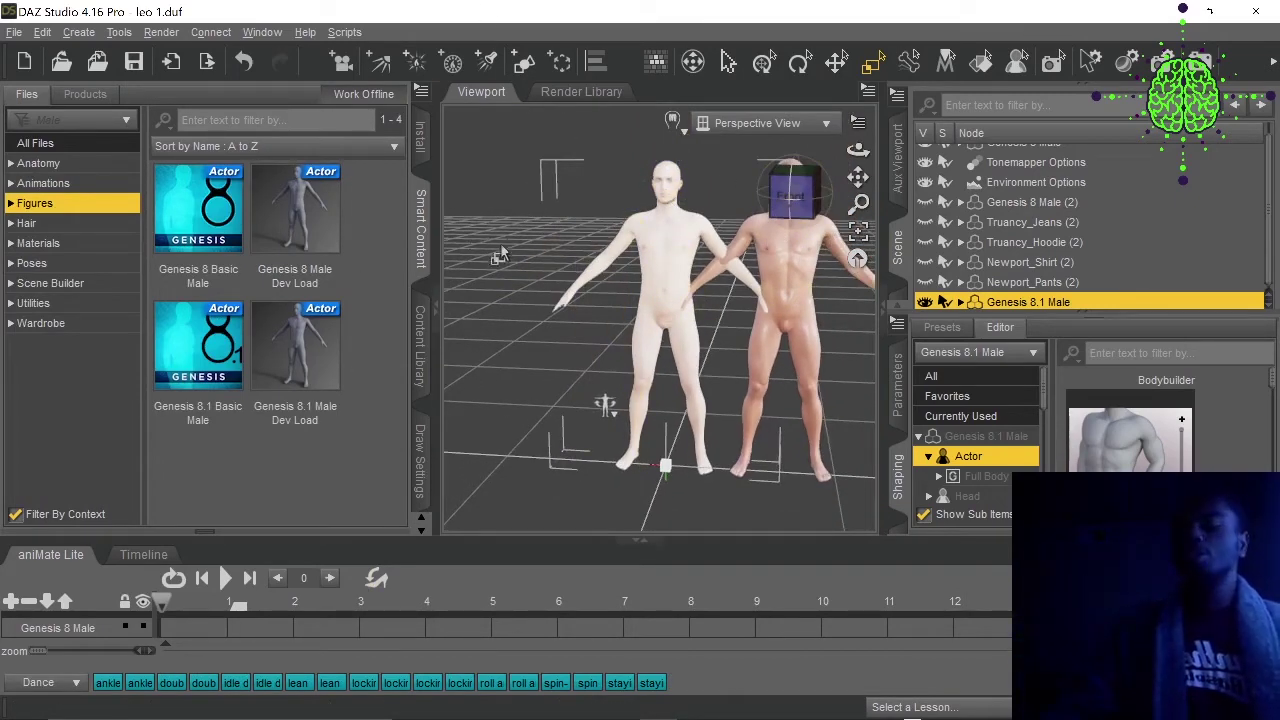
pyautogui.hotkey('ctrl', 'z')
# Load the Genesis 8.1 Male Dev Load figure into the scene.
pyautogui.scroll(-5, 280, 299)
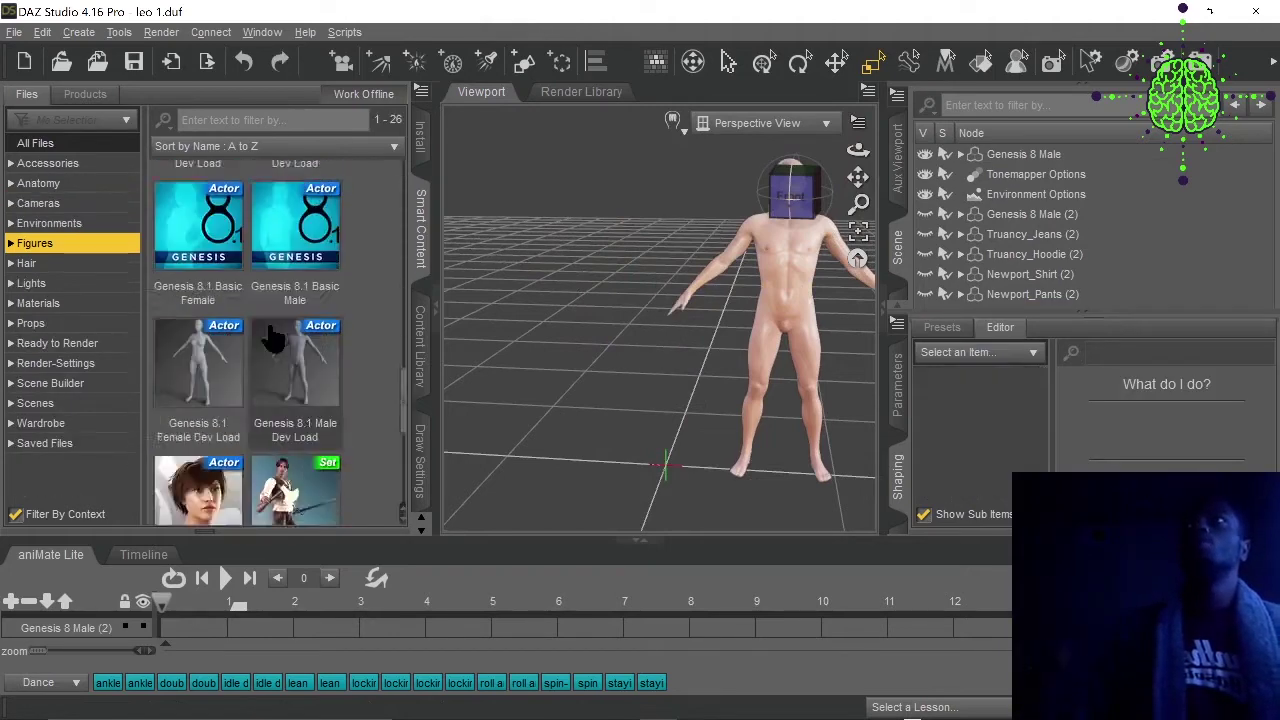
pyautogui.scroll(8, 275, 340)
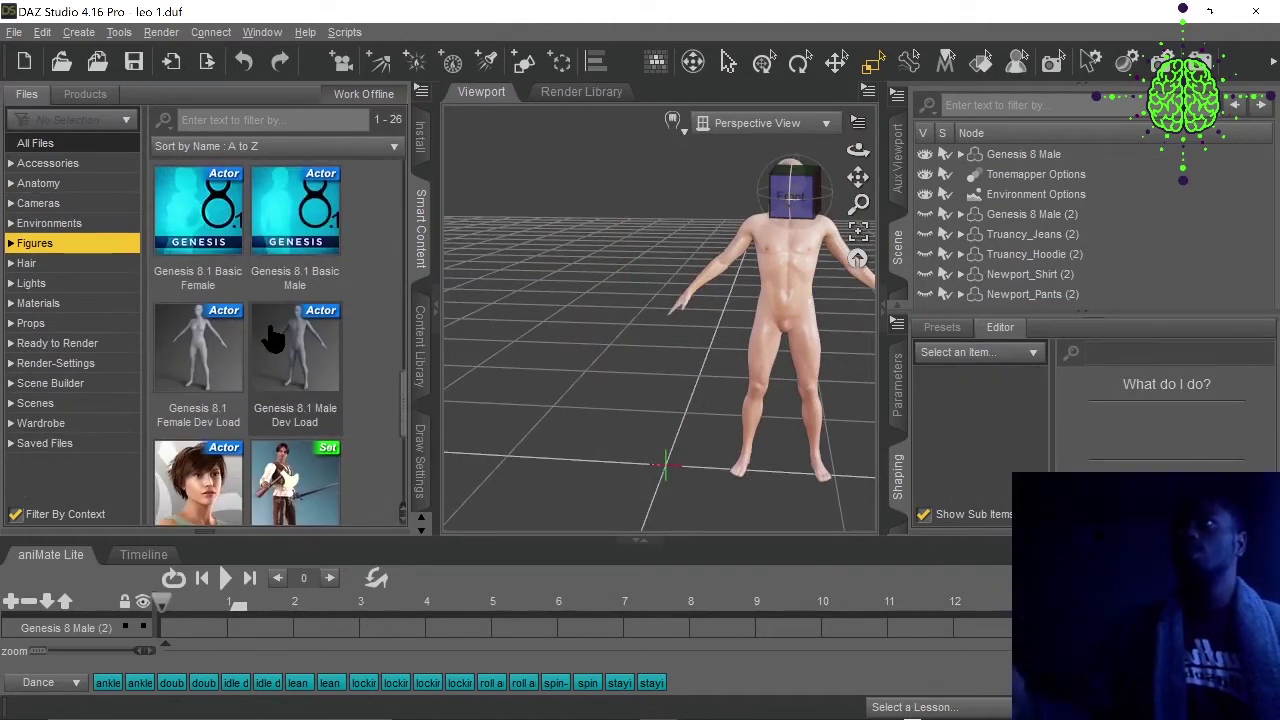
pyautogui.doubleClick(295, 373)
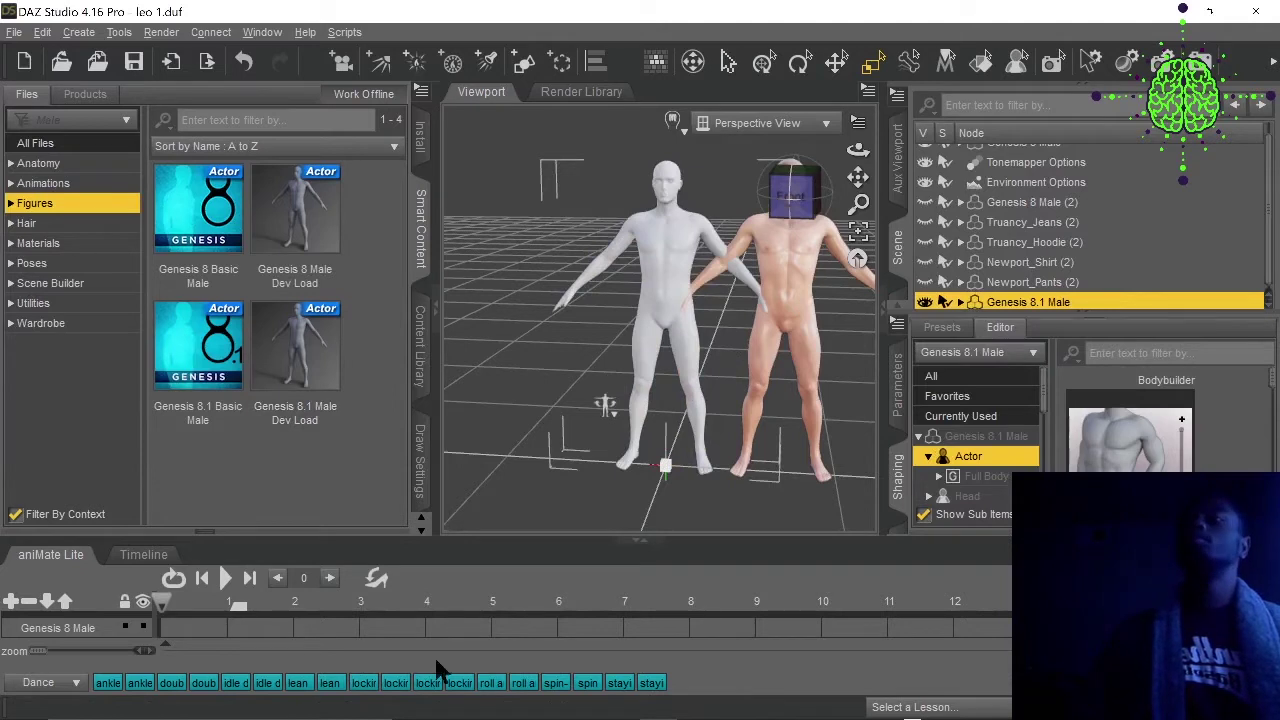
# Apply the saved Leo character preset from the 8.1 folder to the selected Genesis 8.1 Male figure, keeping that option as the preference.
pyautogui.doubleClick(1083, 300)
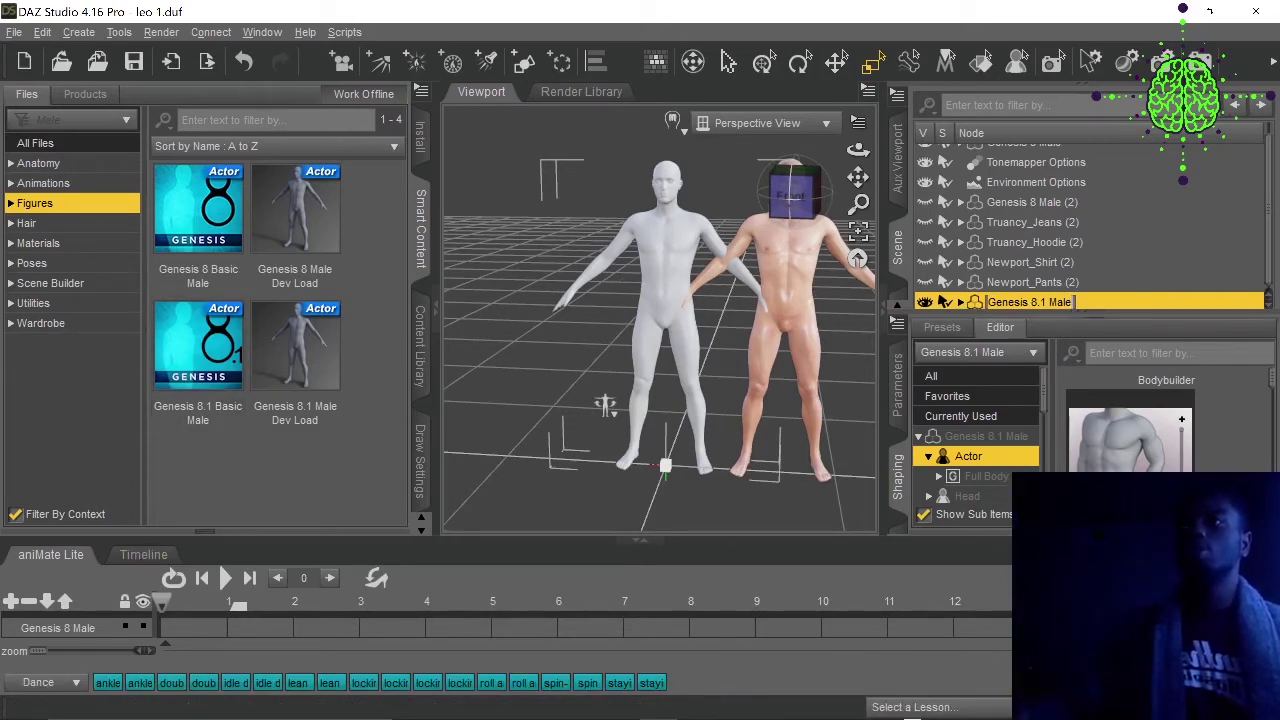
pyautogui.click(508, 712)
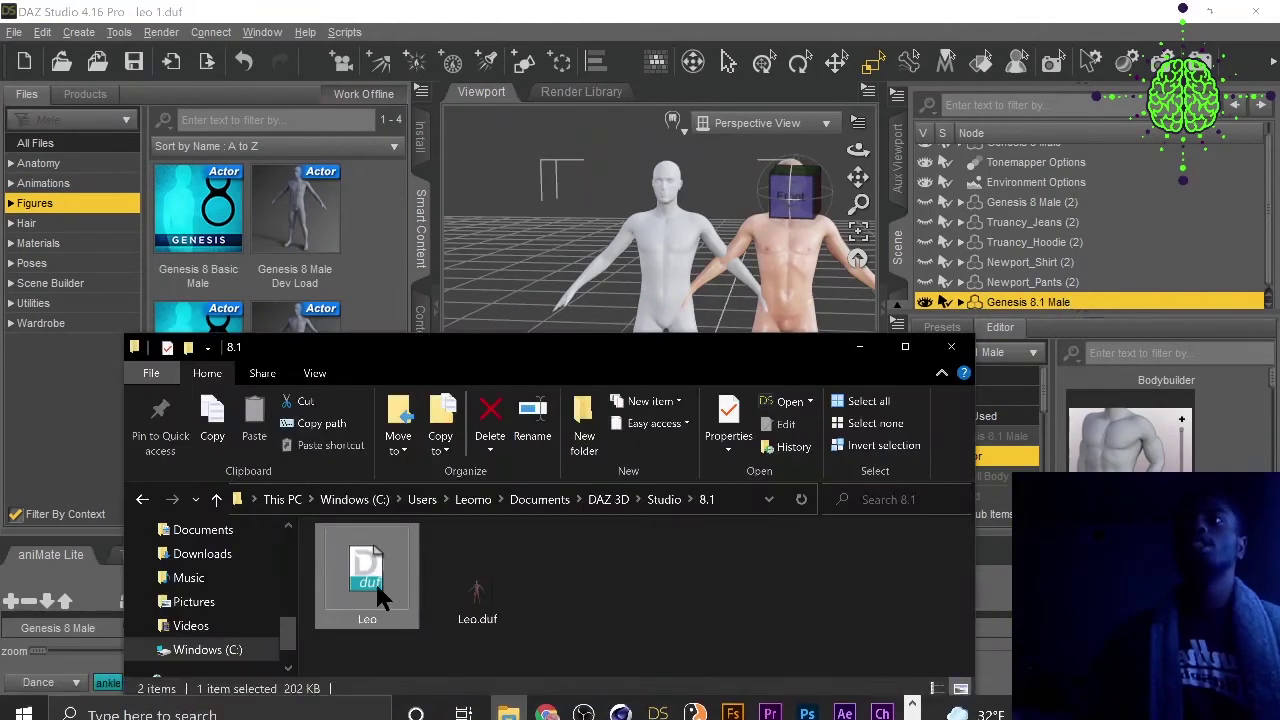
pyautogui.moveTo(380, 596); pyautogui.dragTo(686, 282)
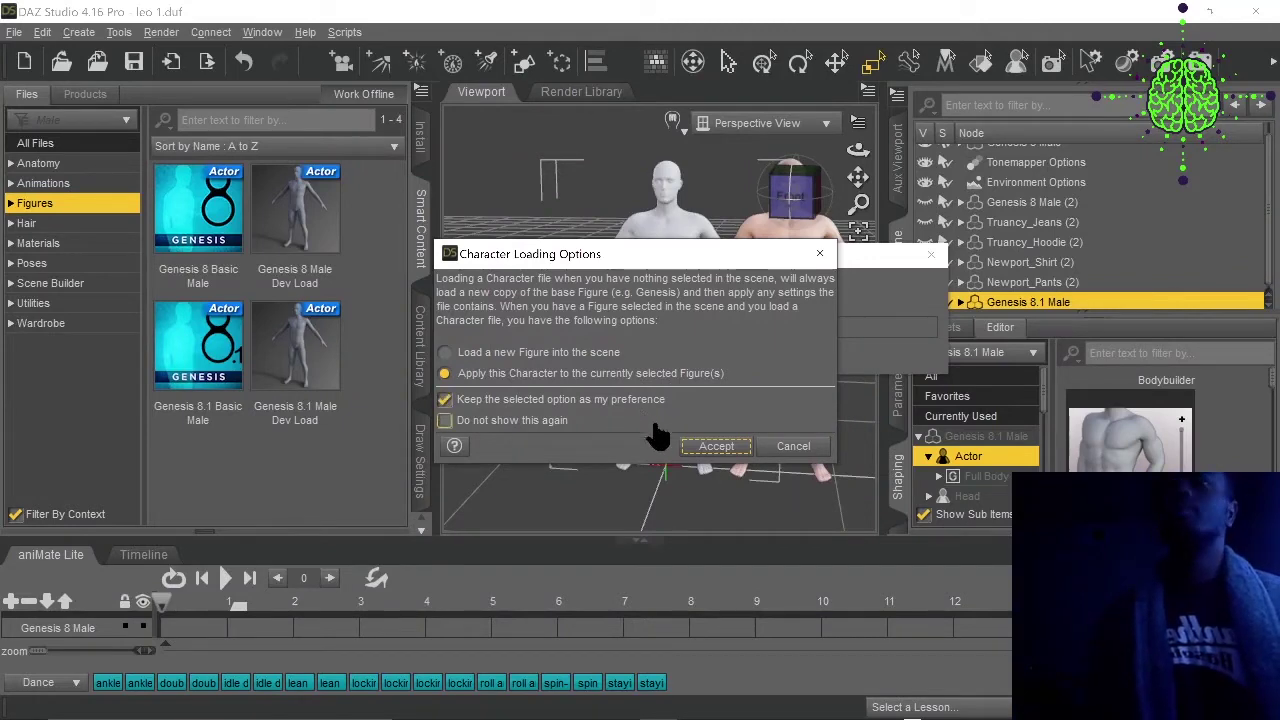
pyautogui.click(714, 446)
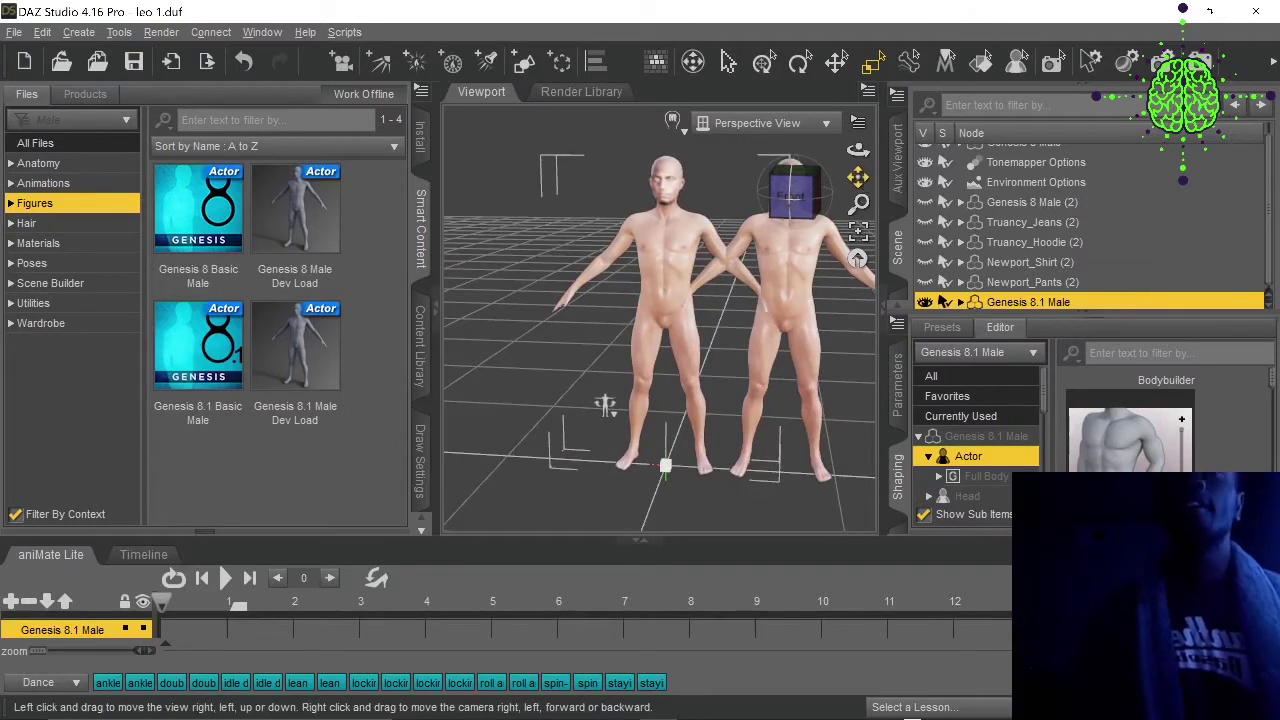
# Compare the converted Genesis 8.1 figure with the original Genesis 8 figure up close, from the front and at an angle.
pyautogui.moveTo(858, 177); pyautogui.dragTo(910, 179)
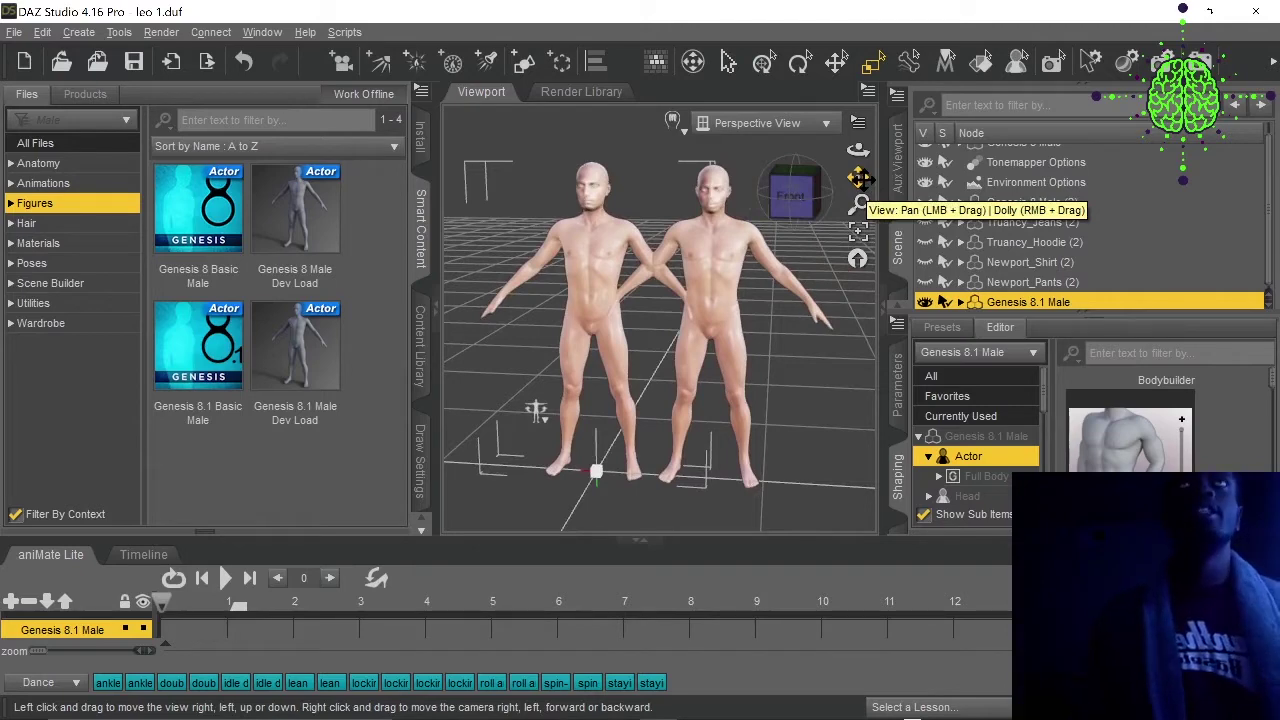
pyautogui.scroll(5, 795, 170)
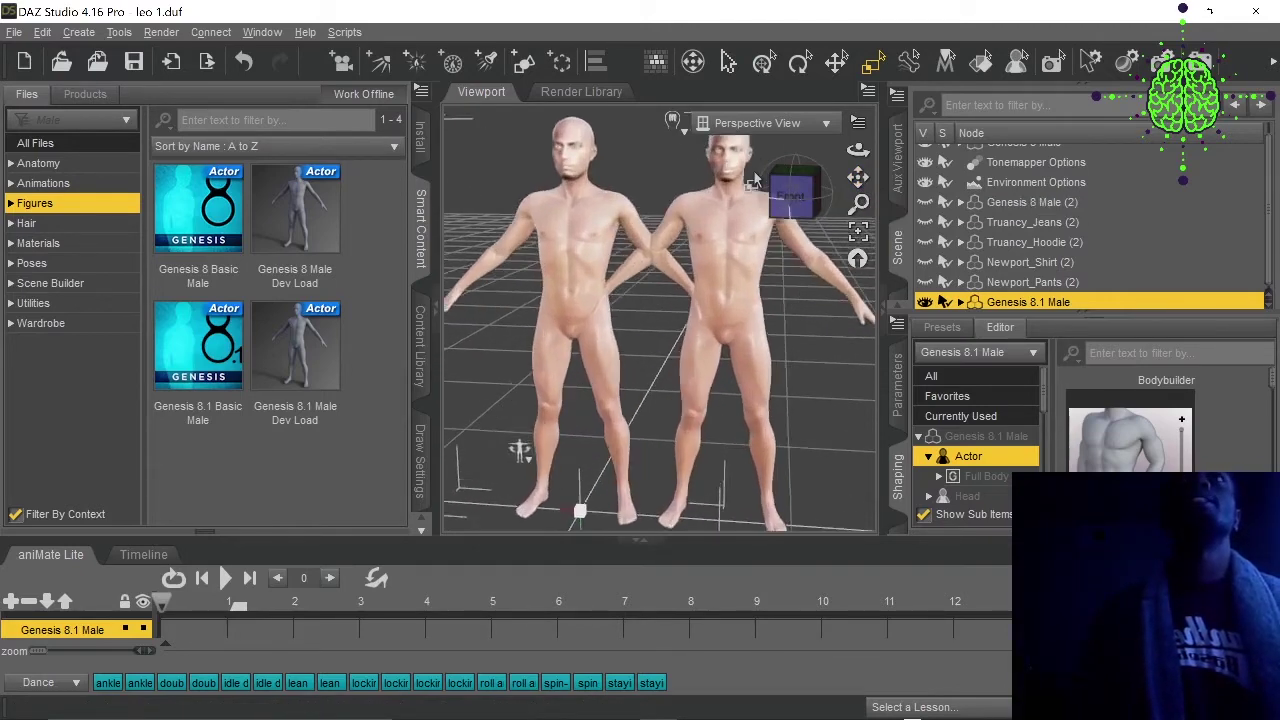
pyautogui.moveTo(856, 178); pyautogui.dragTo(855, 176)
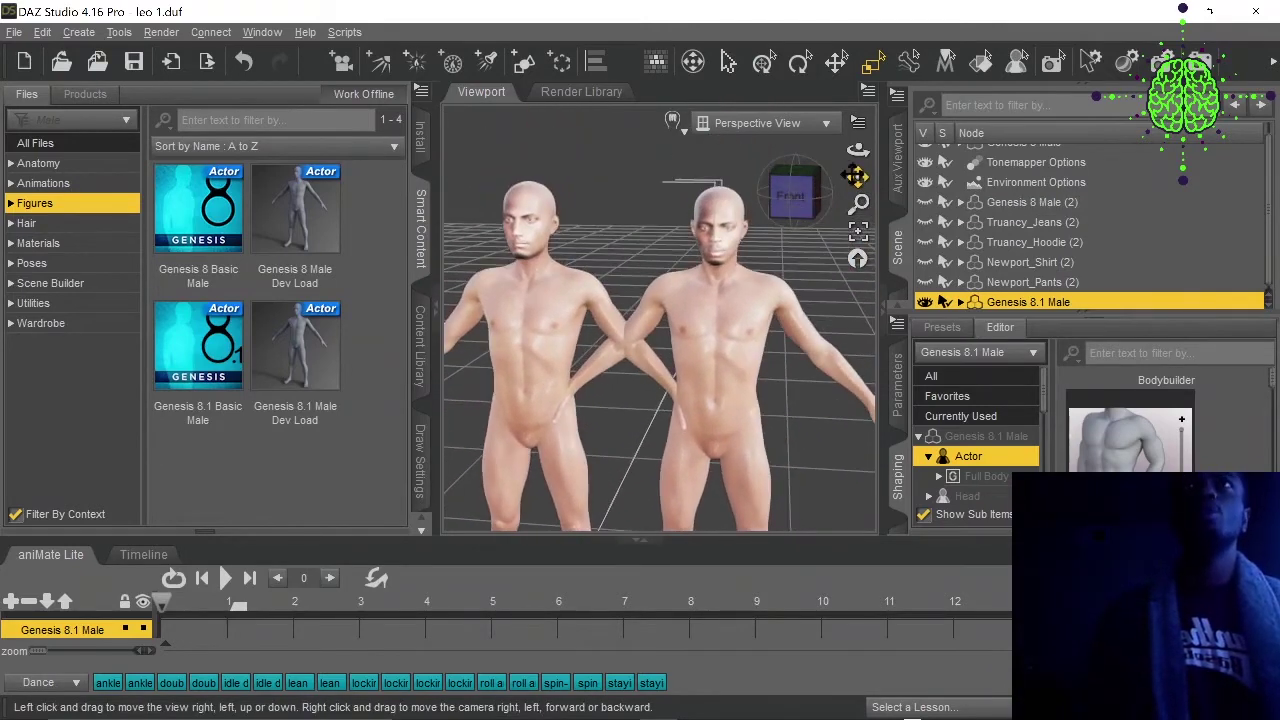
pyautogui.click(775, 207)
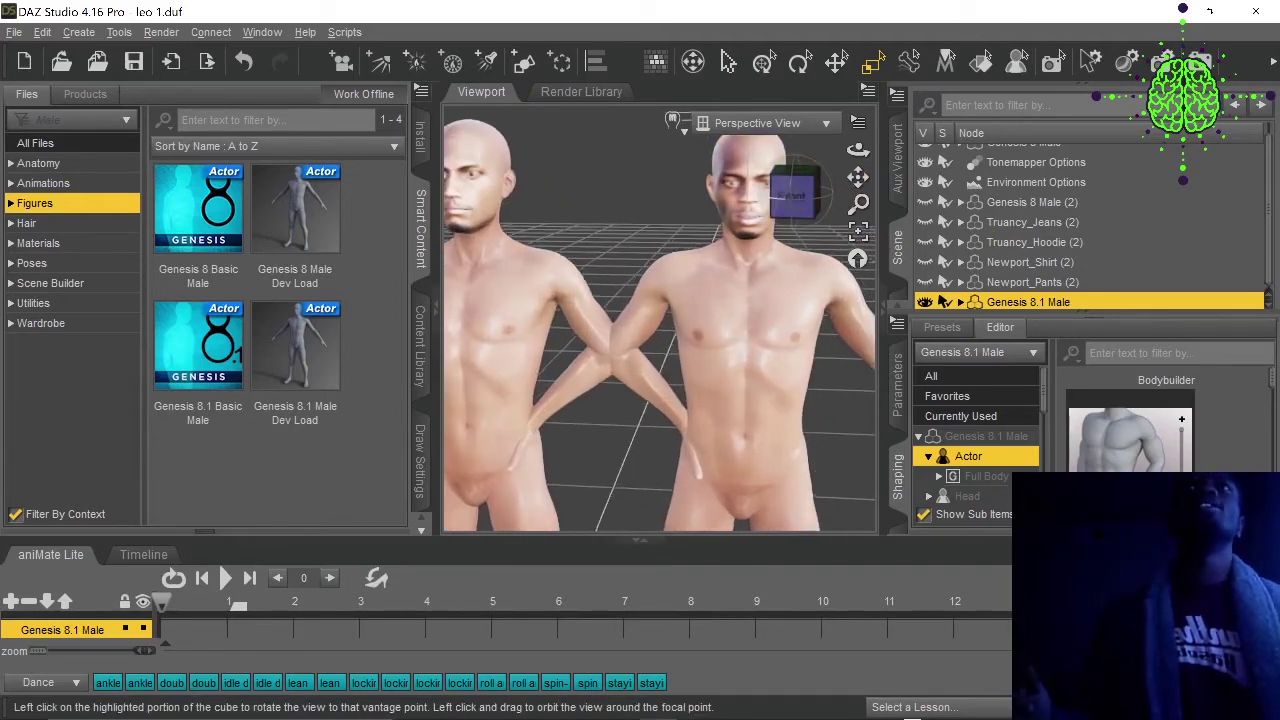
pyautogui.click(744, 340)
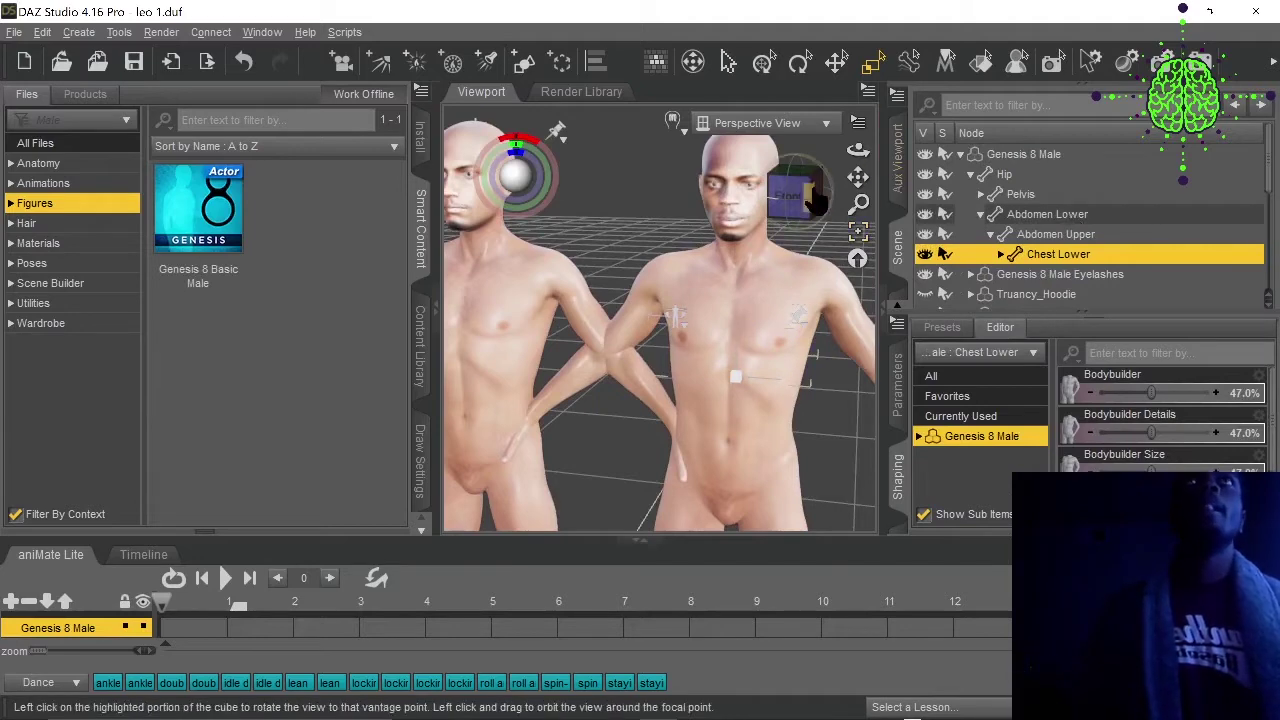
pyautogui.moveTo(800, 195); pyautogui.dragTo(845, 200)
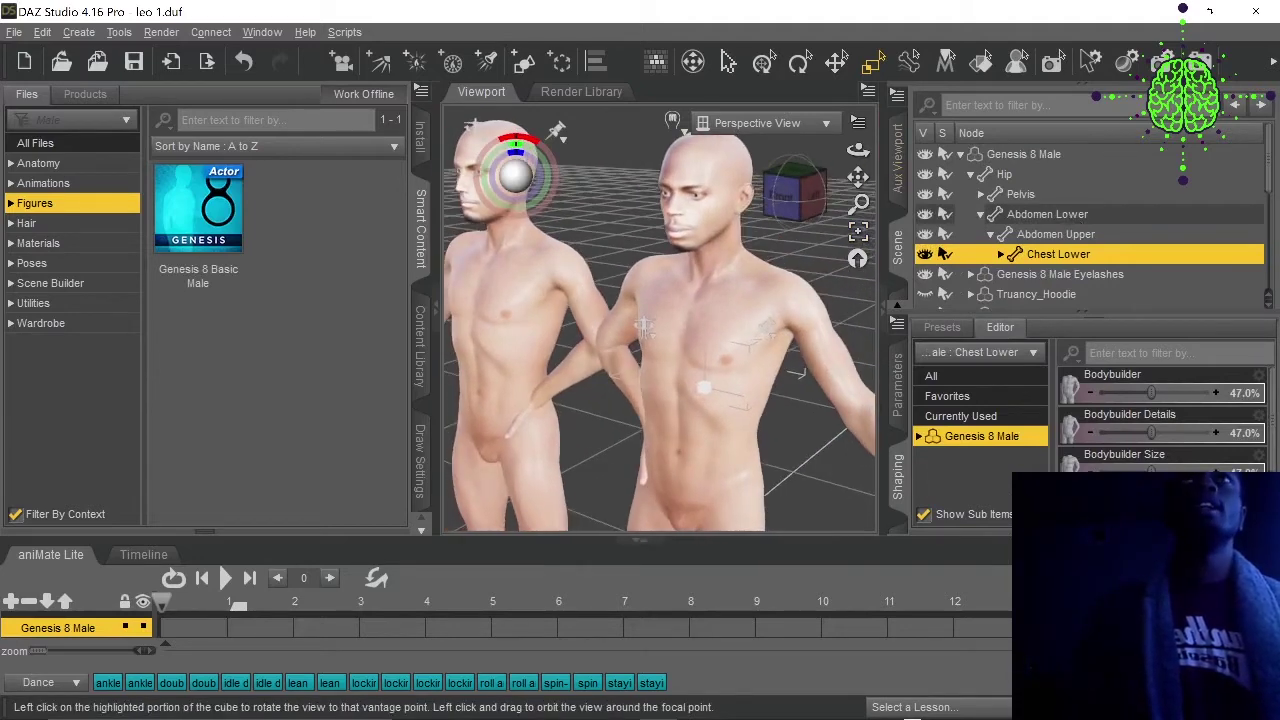
# Look through the figure's settings and bring up the Face Transfer settings with the source face photo.
pyautogui.click(897, 500)
pyautogui.click(903, 508)
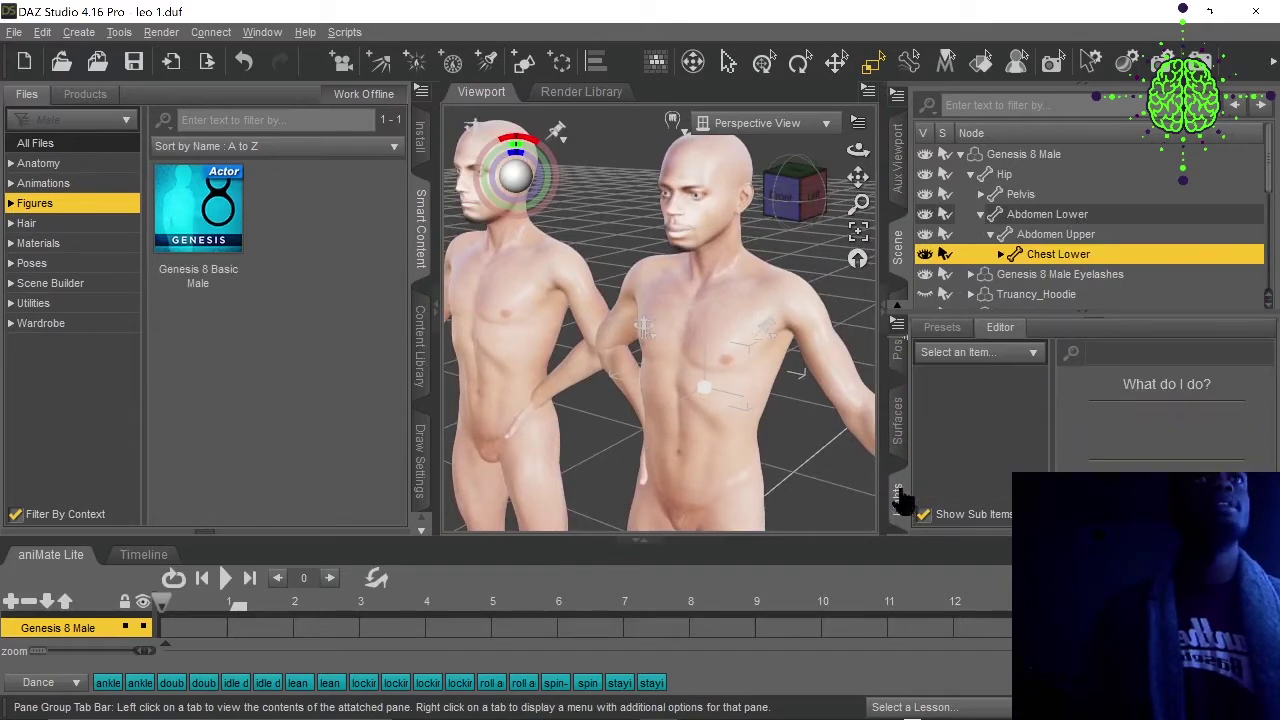
pyautogui.click(896, 412)
pyautogui.click(895, 476)
pyautogui.click(905, 467)
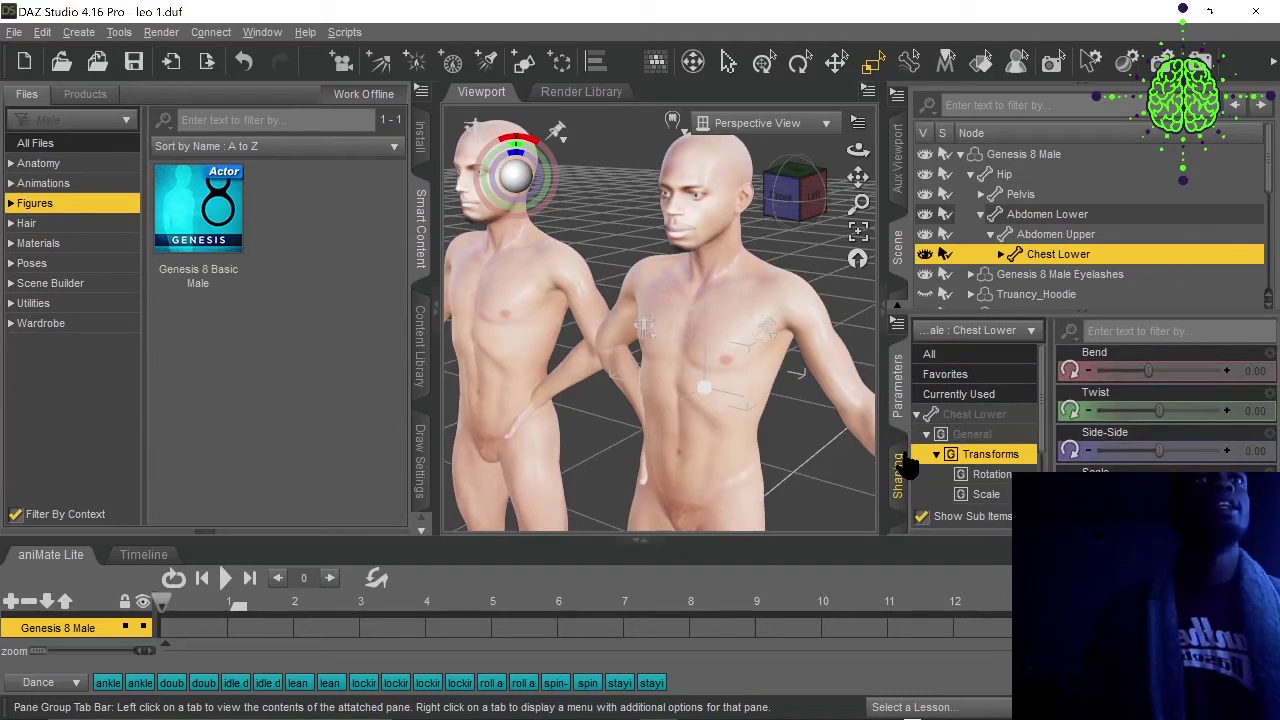
pyautogui.click(904, 430)
pyautogui.click(903, 430)
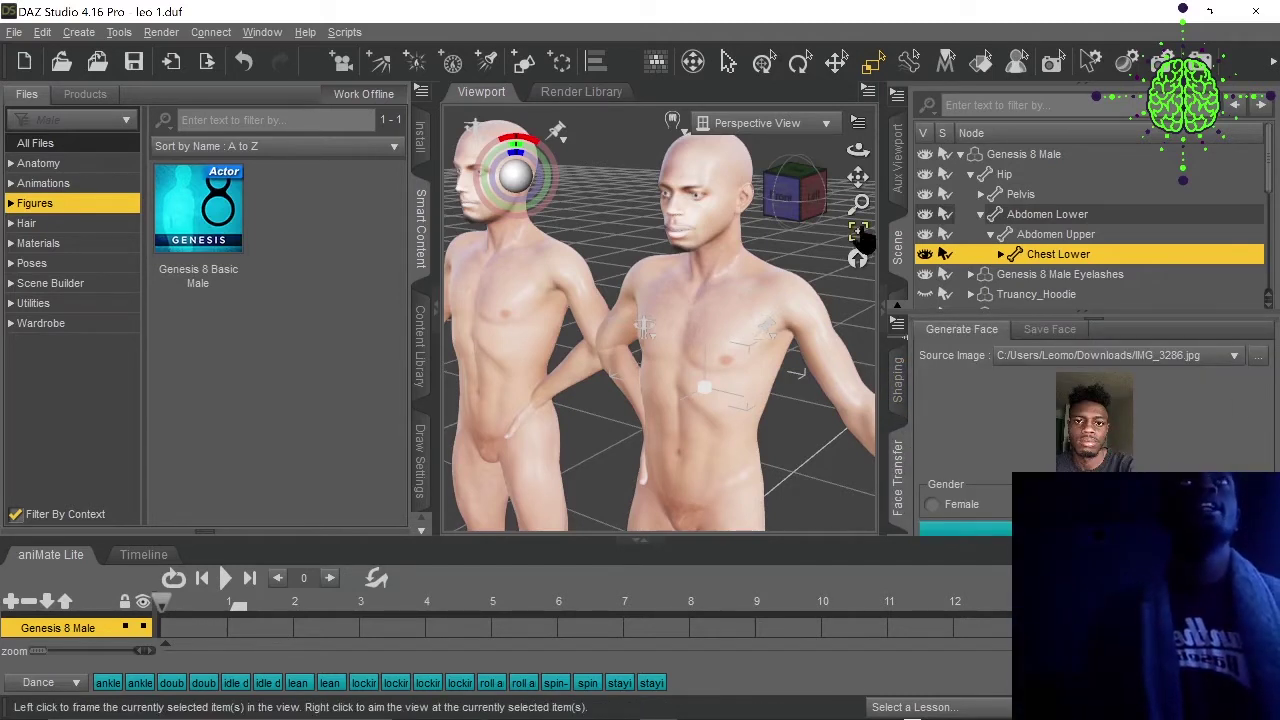
# Examine the Genesis 8.1 figure's head and torso from raised and angled views beside the Genesis 8 original.
pyautogui.moveTo(783, 233); pyautogui.dragTo(774, 253)
pyautogui.moveTo(790, 200); pyautogui.dragTo(783, 208)
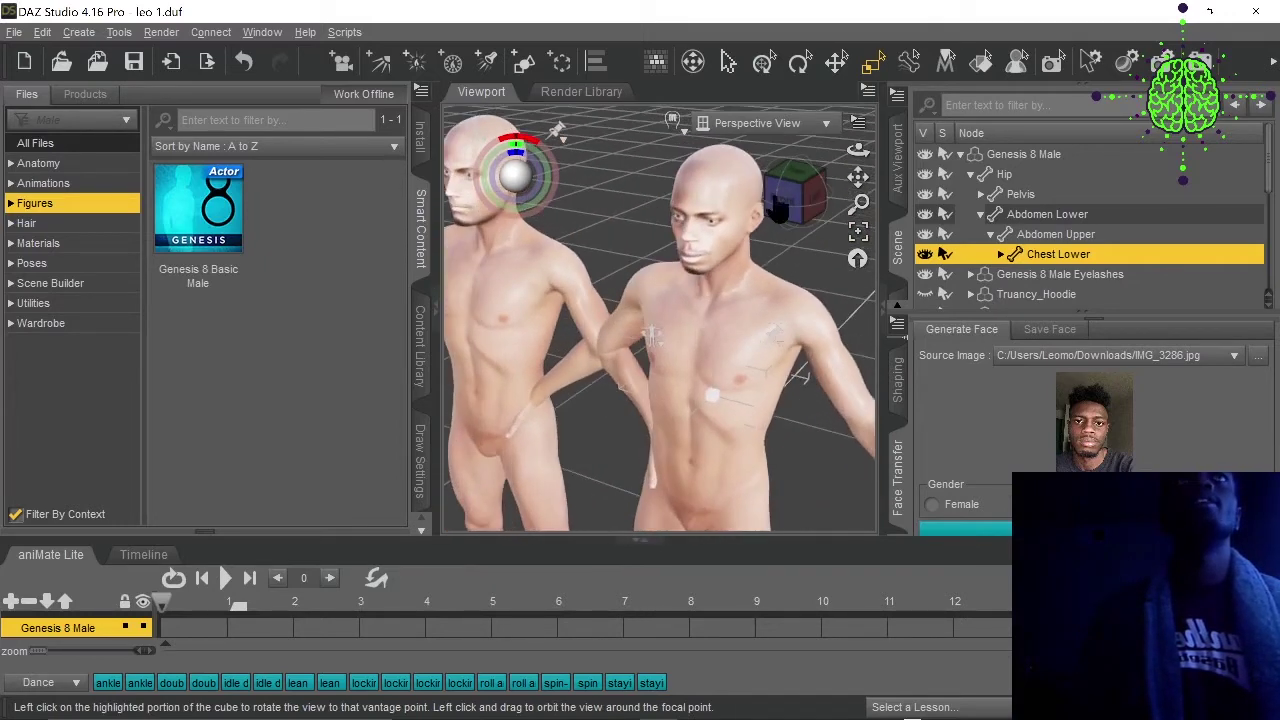
pyautogui.moveTo(865, 173); pyautogui.dragTo(800, 190)
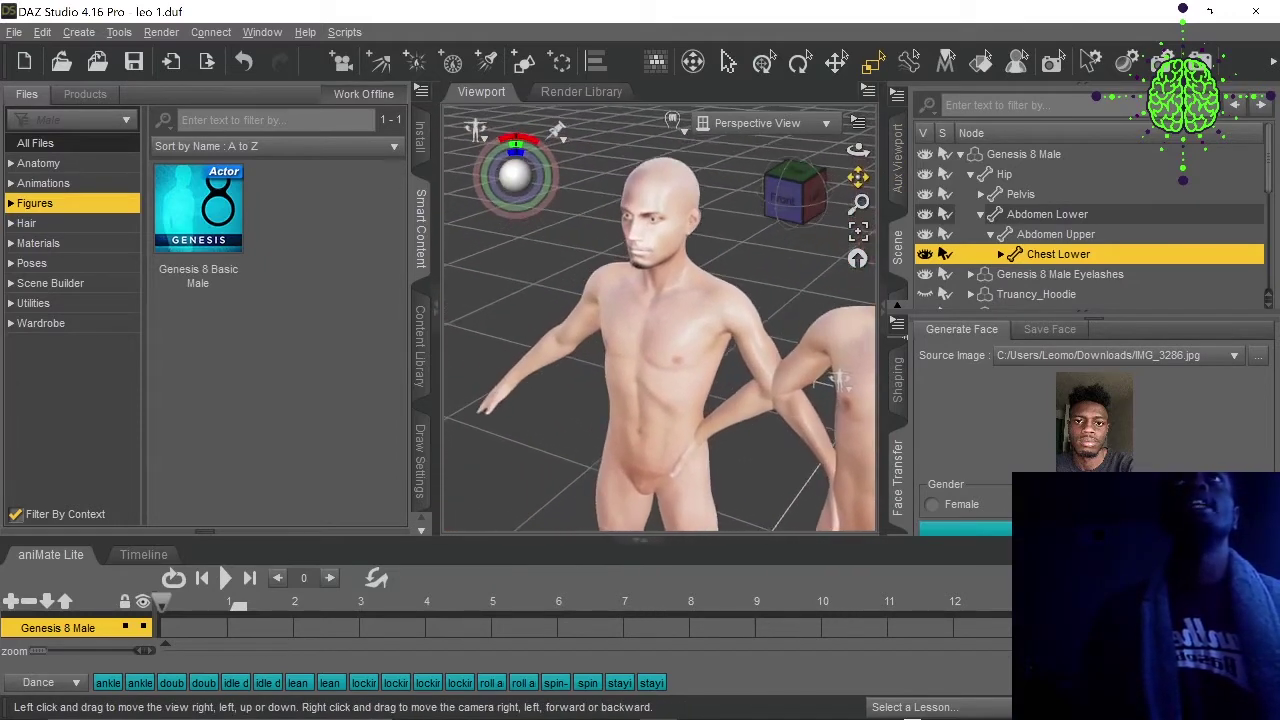
pyautogui.click(782, 200)
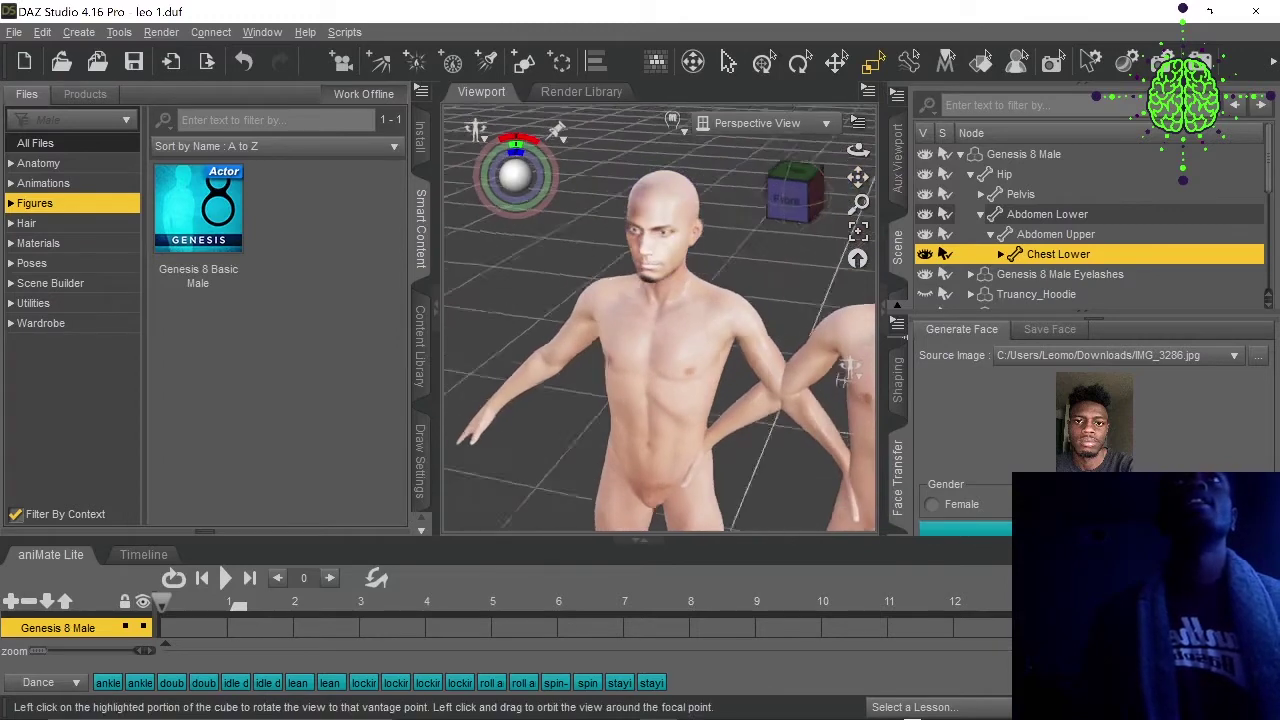
pyautogui.click(795, 205)
pyautogui.moveTo(795, 205); pyautogui.dragTo(758, 202)
pyautogui.moveTo(832, 397); pyautogui.dragTo(752, 420)
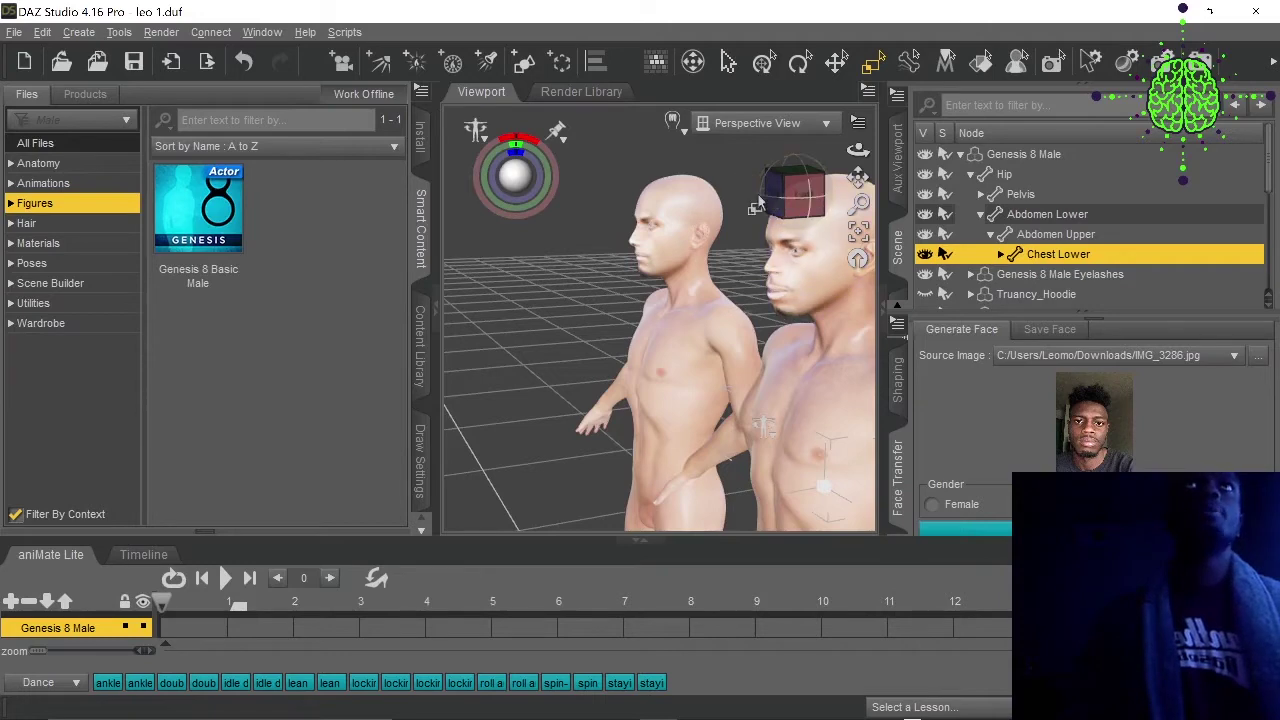
# Compare both figures' faces in profile and from the front, with the auxiliary viewport shown as well.
pyautogui.click(765, 200)
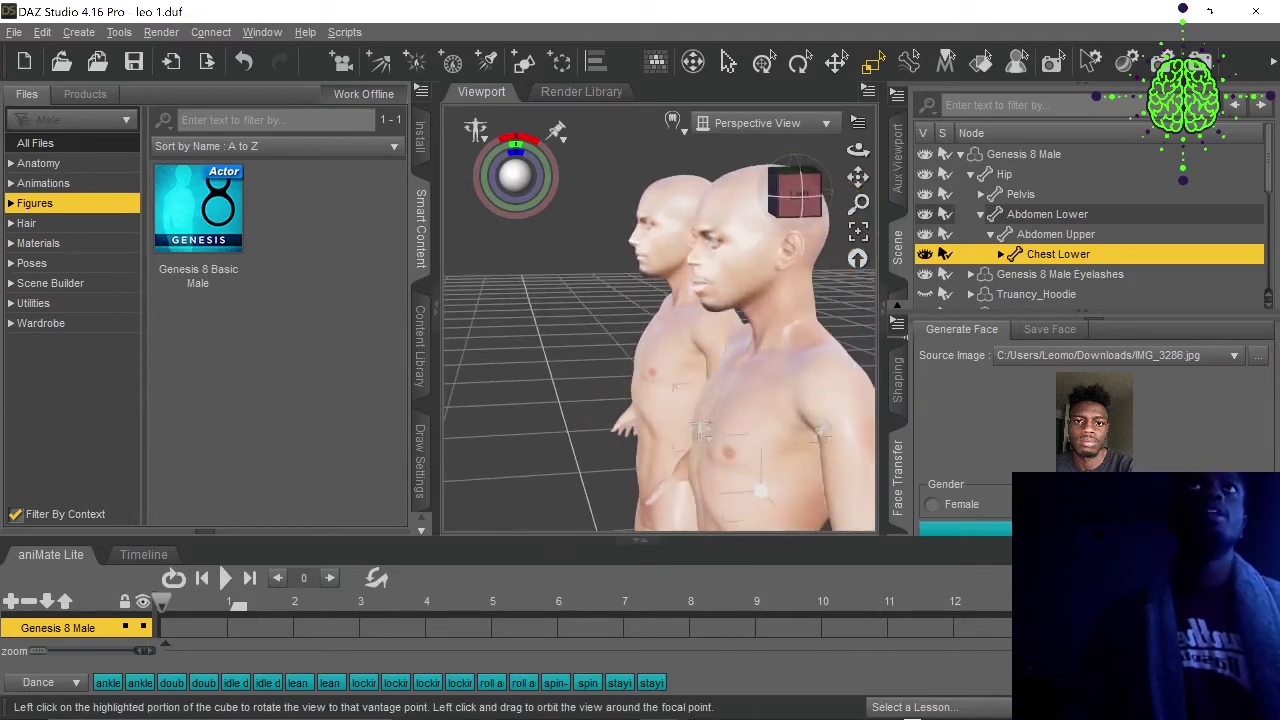
pyautogui.click(782, 200)
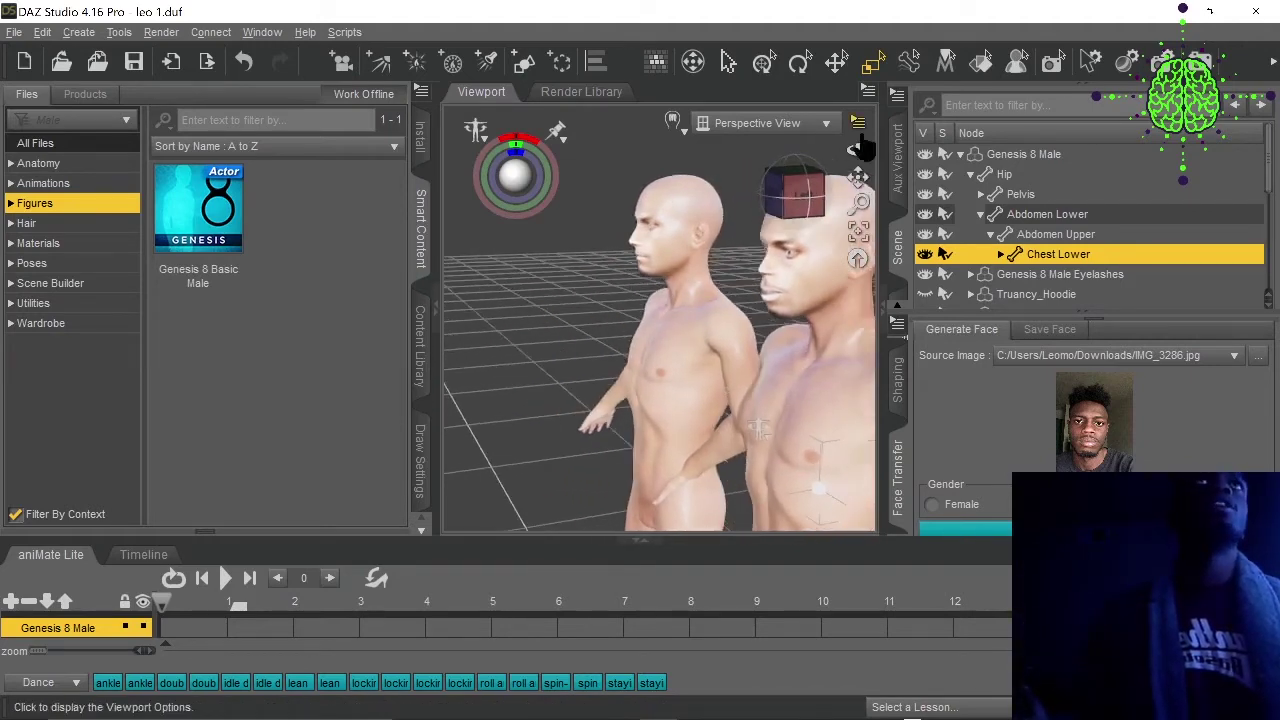
pyautogui.click(899, 158)
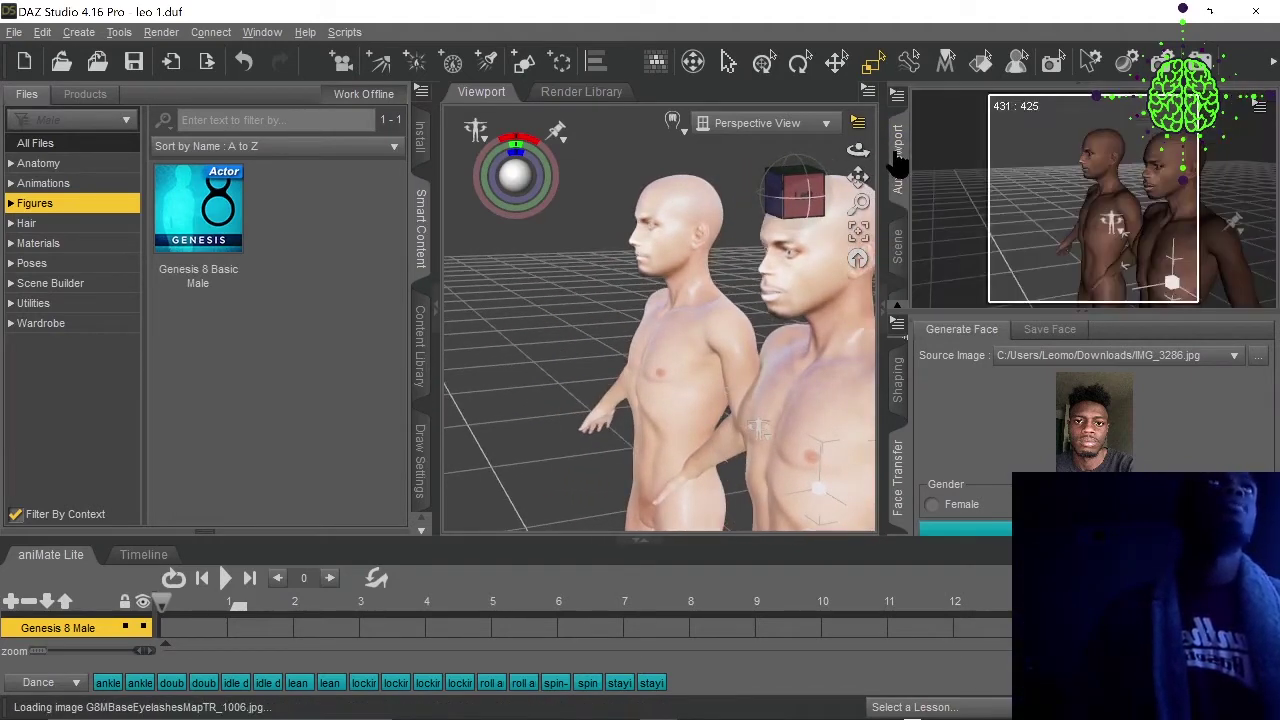
pyautogui.click(796, 196)
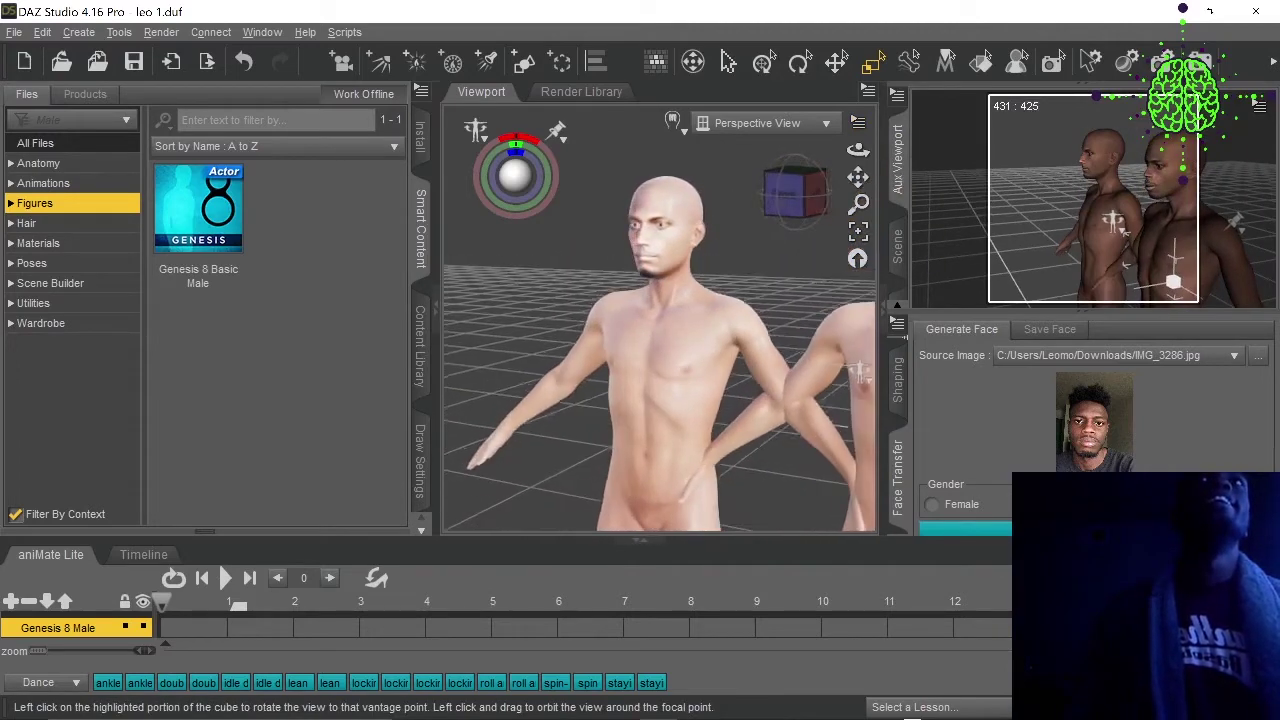
pyautogui.click(795, 197)
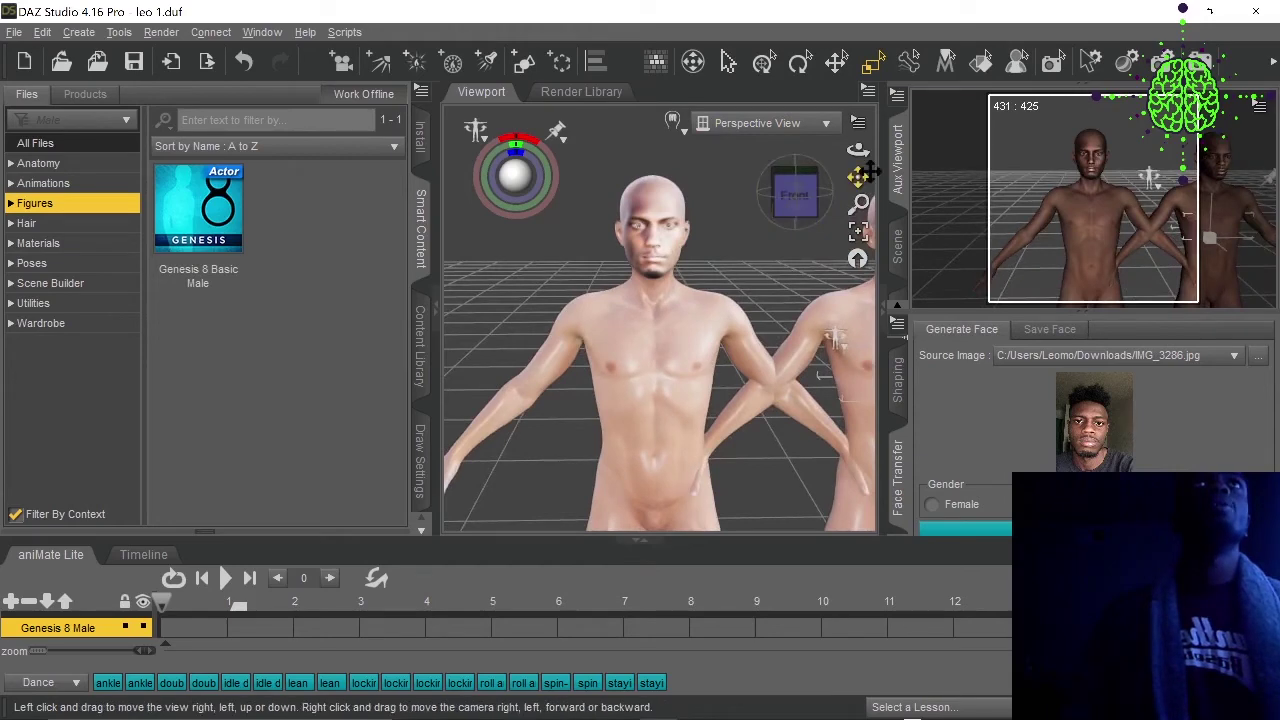
pyautogui.moveTo(858, 177); pyautogui.dragTo(813, 203)
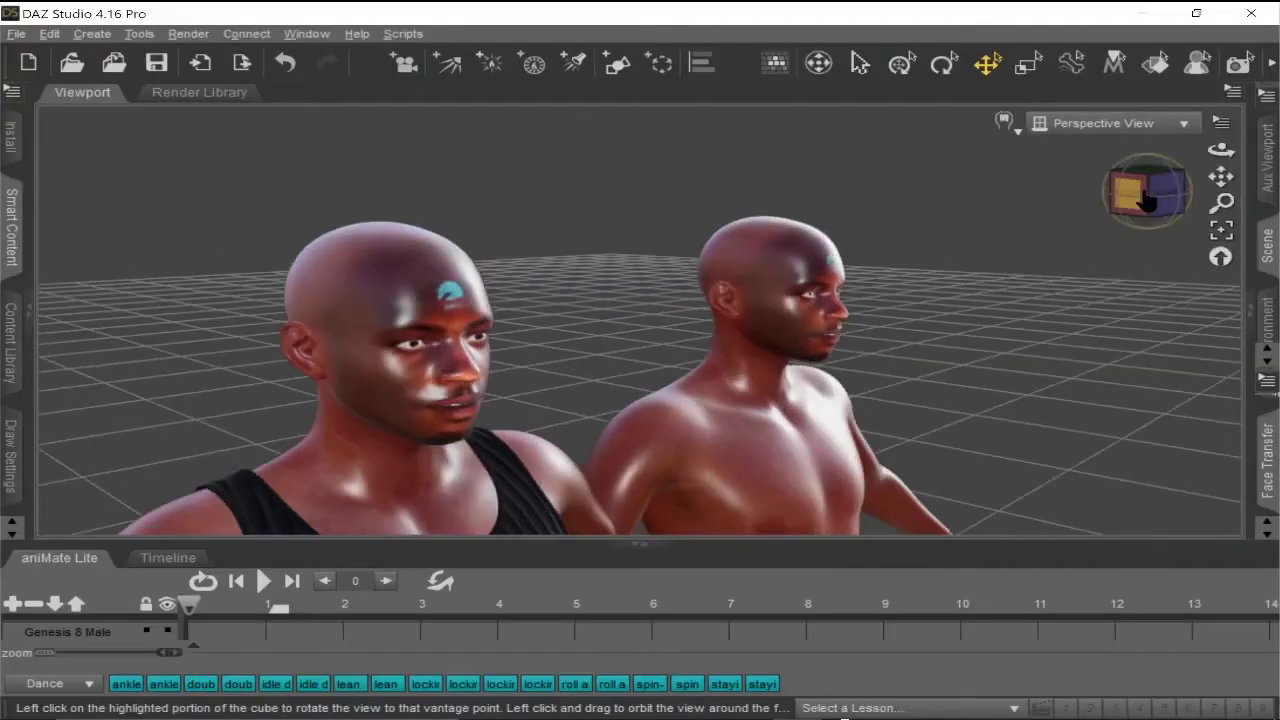
# Inspect both figures from the front and select Genesis 8.1 Male and Genesis 8 Male in turn in the scene hierarchy.
pyautogui.moveTo(1221, 176); pyautogui.dragTo(1245, 168)
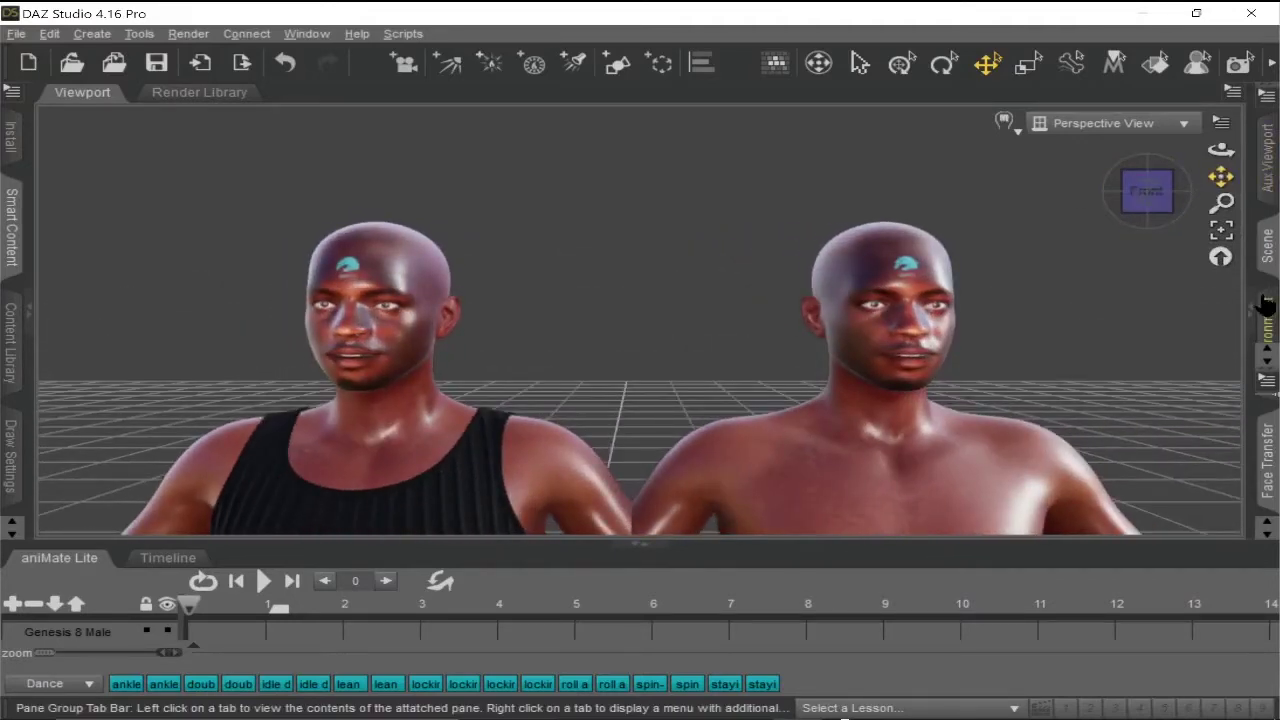
pyautogui.scroll(-2, 1264, 300)
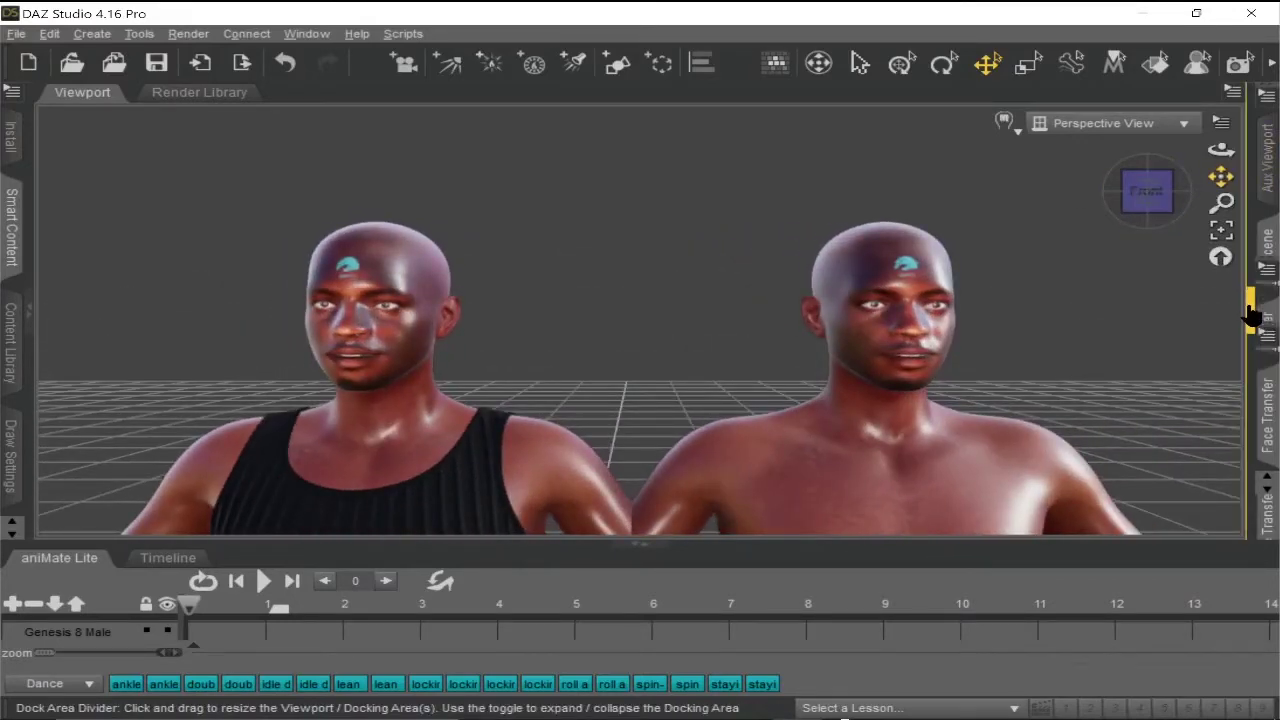
pyautogui.click(1250, 314)
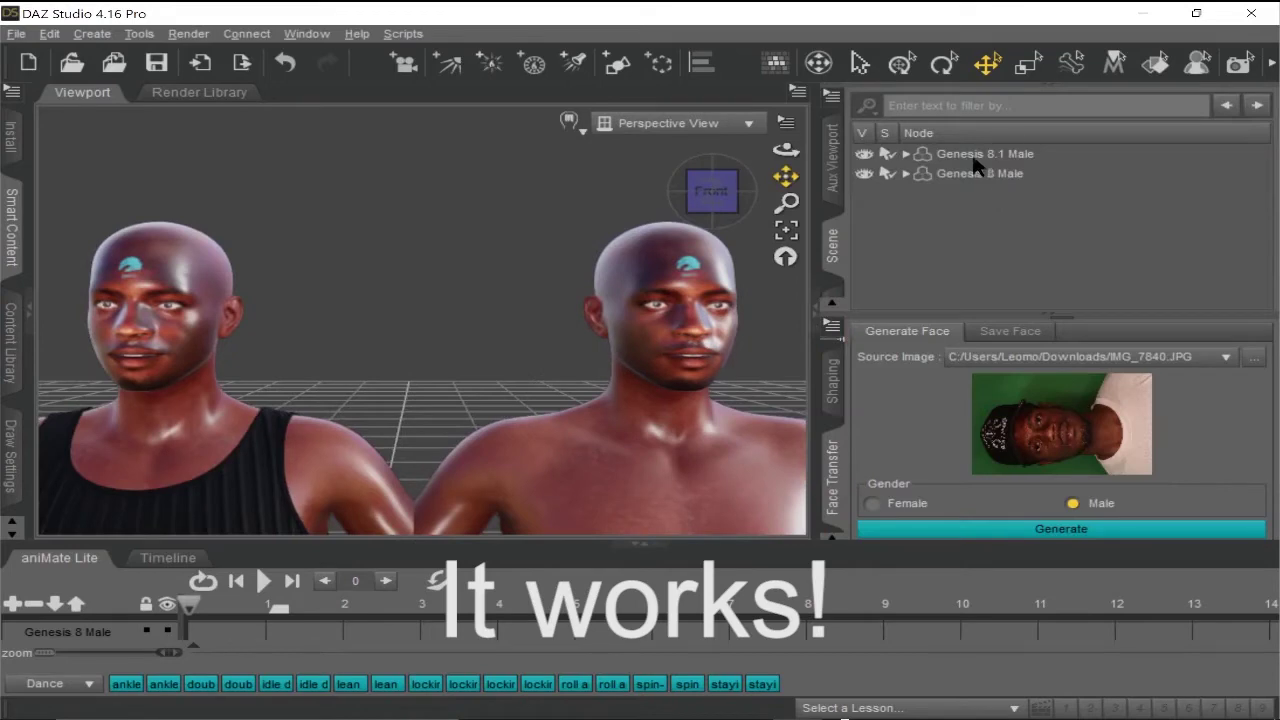
pyautogui.click(975, 160)
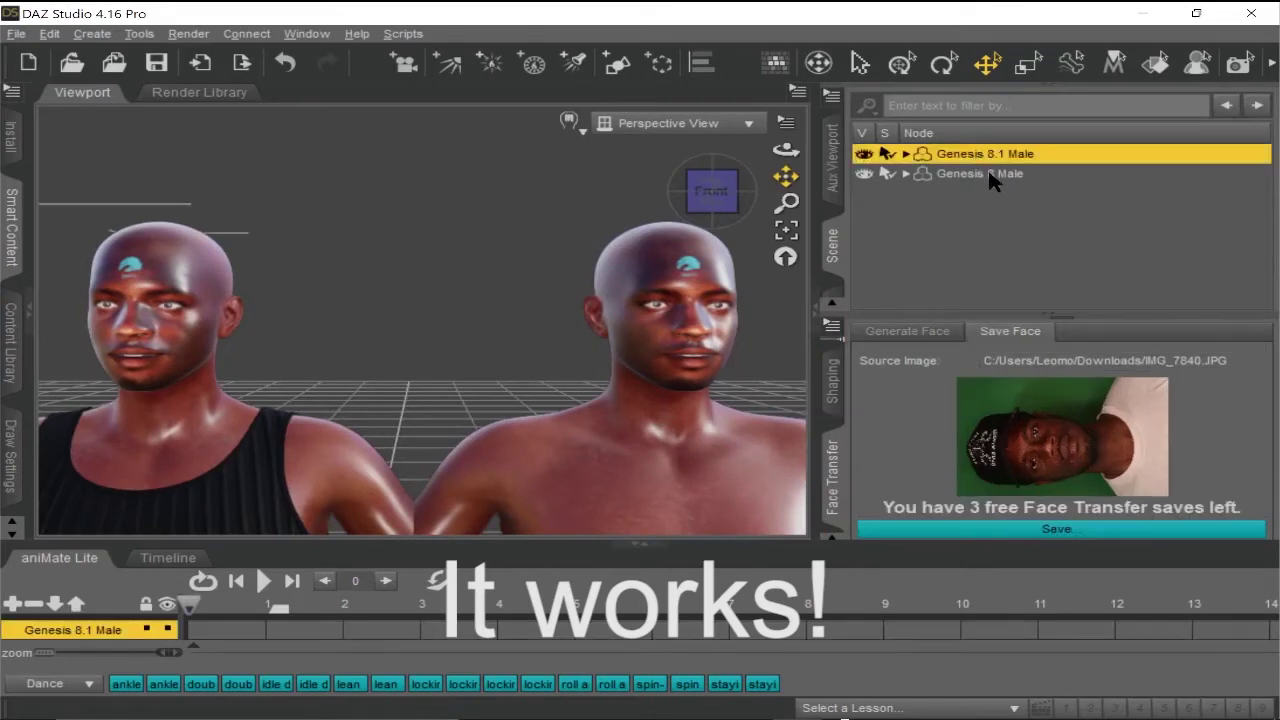
pyautogui.click(989, 172)
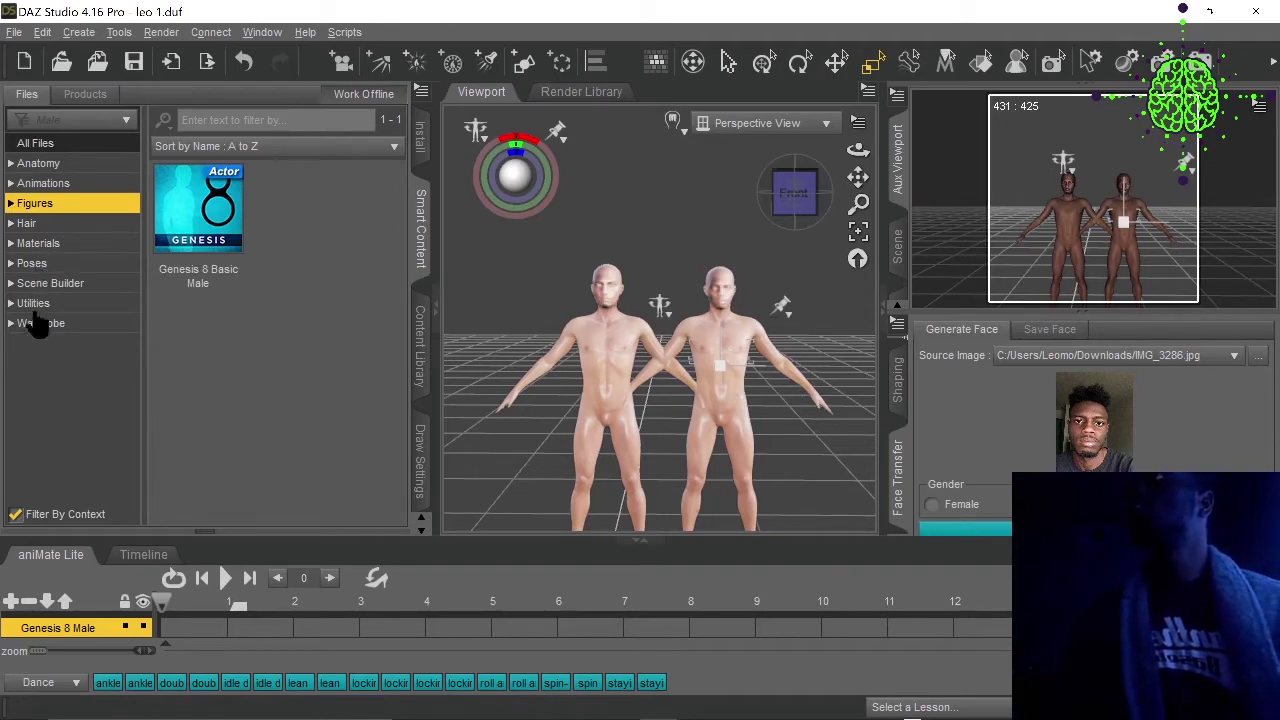
# Try loading the Truancy_Jeans from the wardrobe content into the scene, and undo the addition.
pyautogui.click(35, 323)
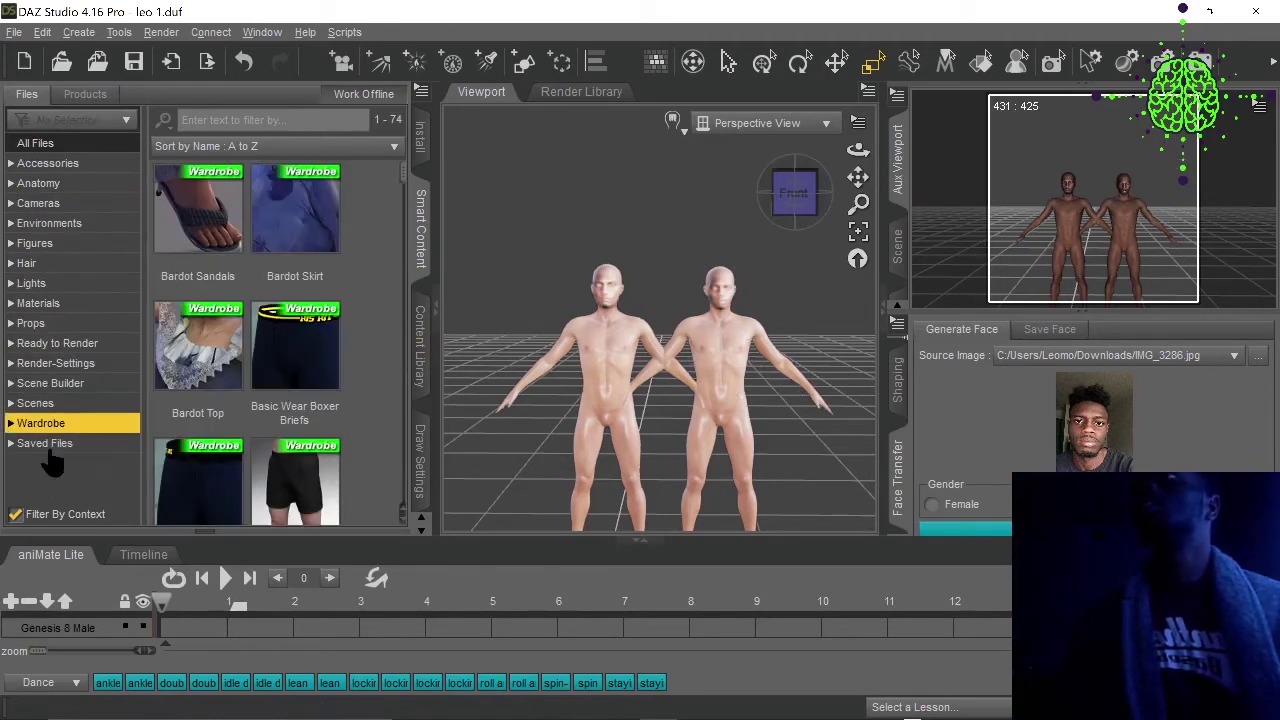
pyautogui.scroll(-15, 330, 390)
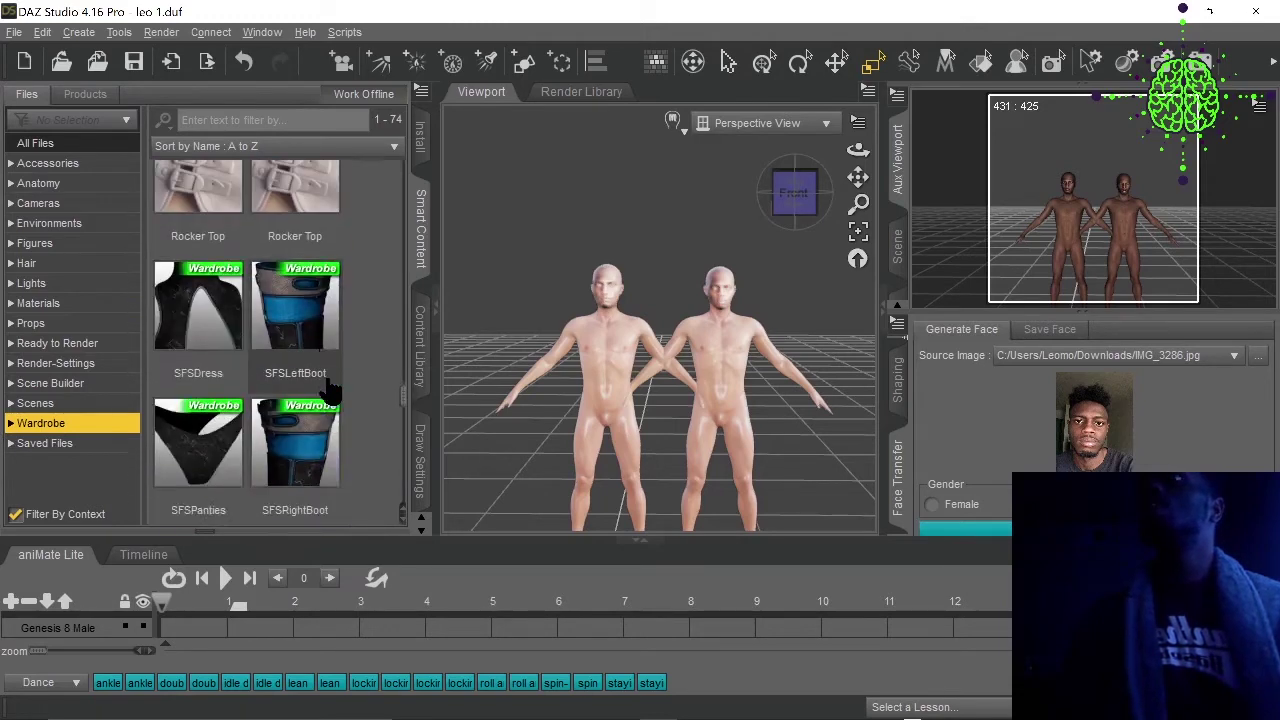
pyautogui.scroll(-5, 330, 390)
pyautogui.scroll(3, 330, 390)
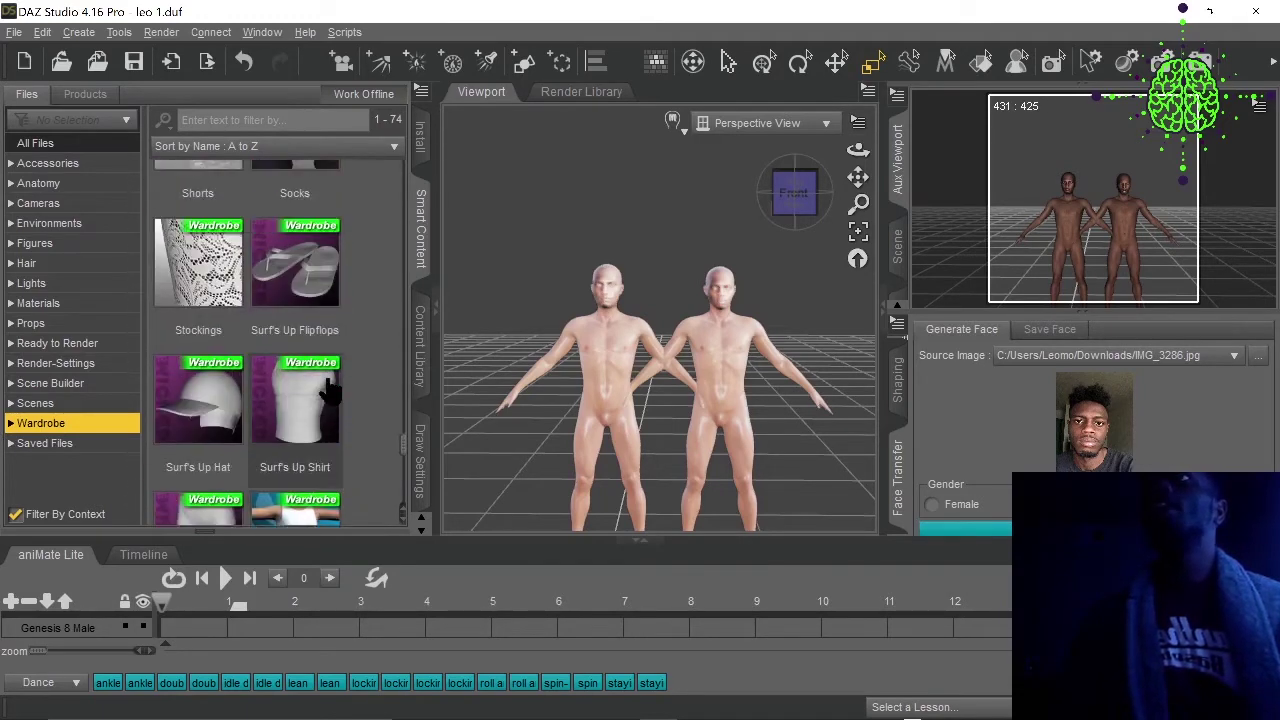
pyautogui.scroll(-5, 330, 390)
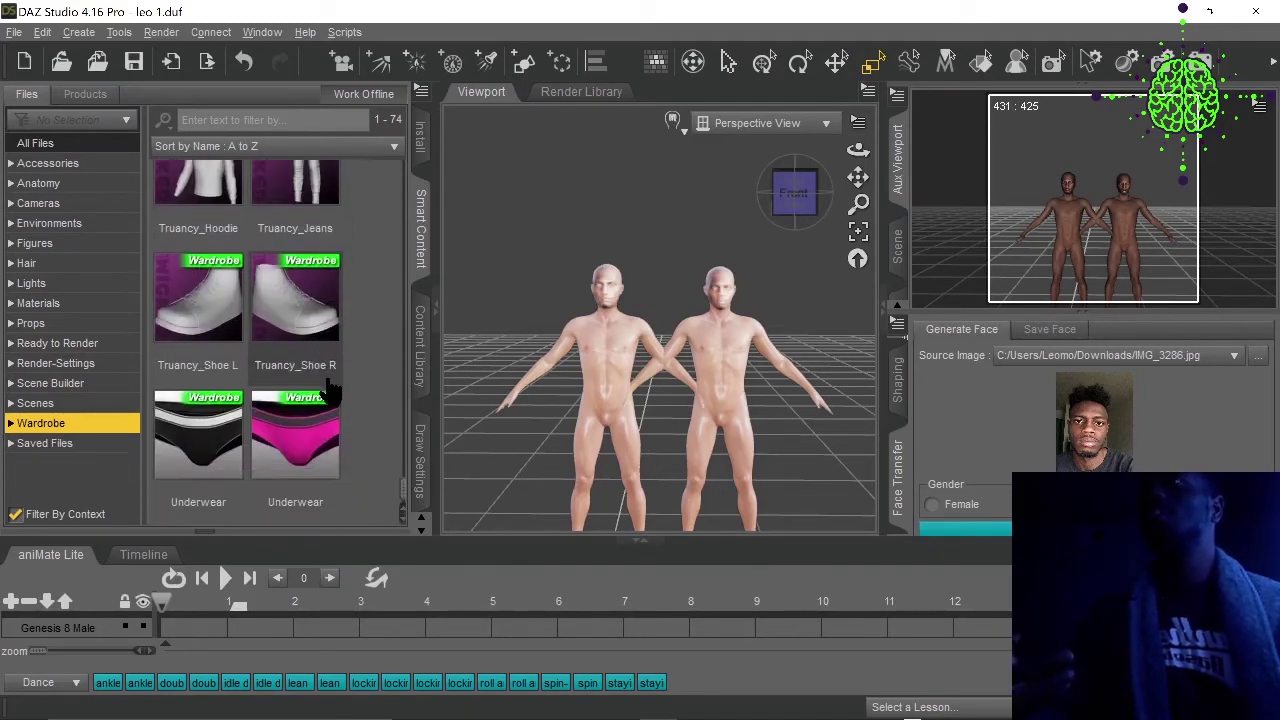
pyautogui.doubleClick(265, 185)
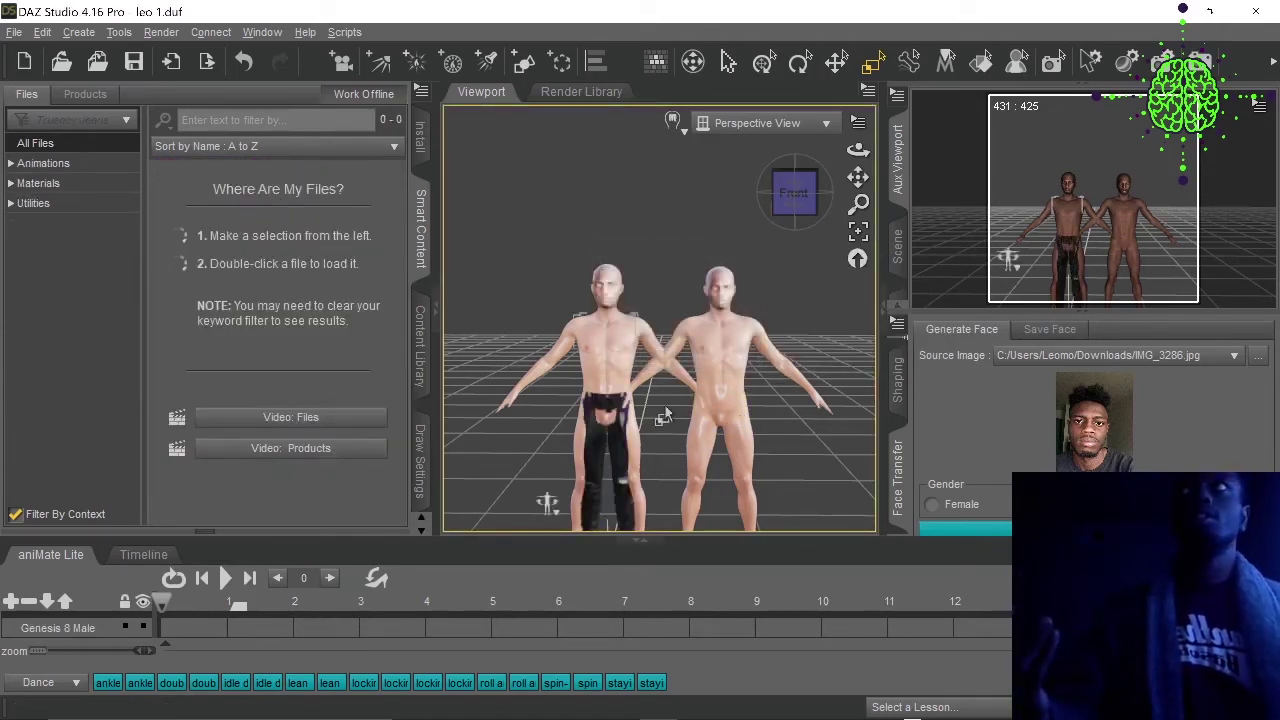
pyautogui.hotkey('ctrl', 'z')
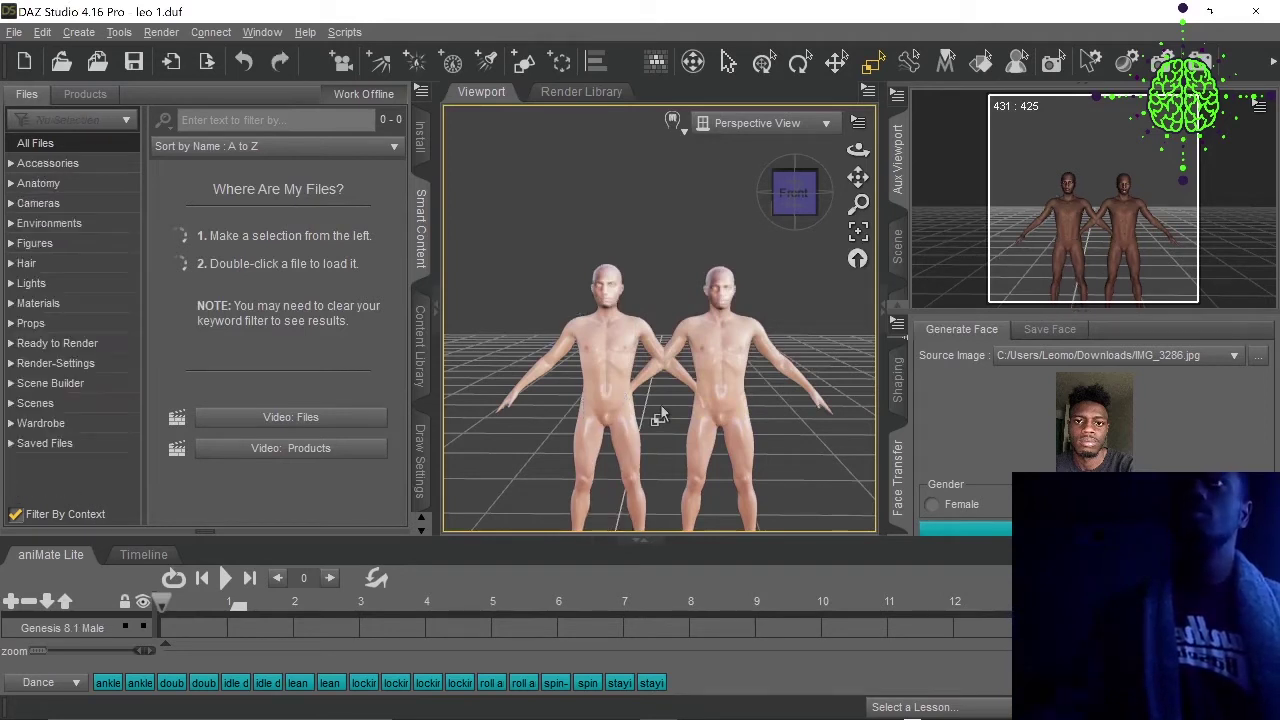
# Select the whole Genesis 8.1 Male figure in the scene hierarchy as the target for clothing.
pyautogui.click(618, 388)
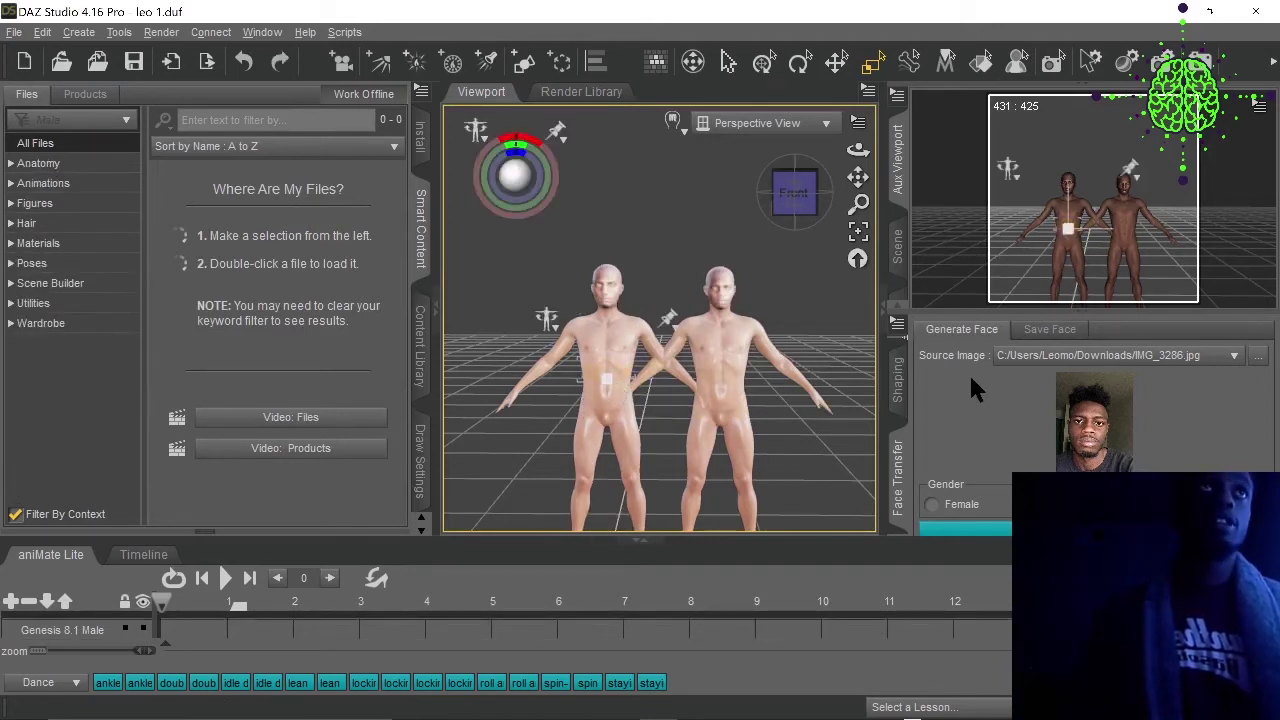
pyautogui.click(897, 248)
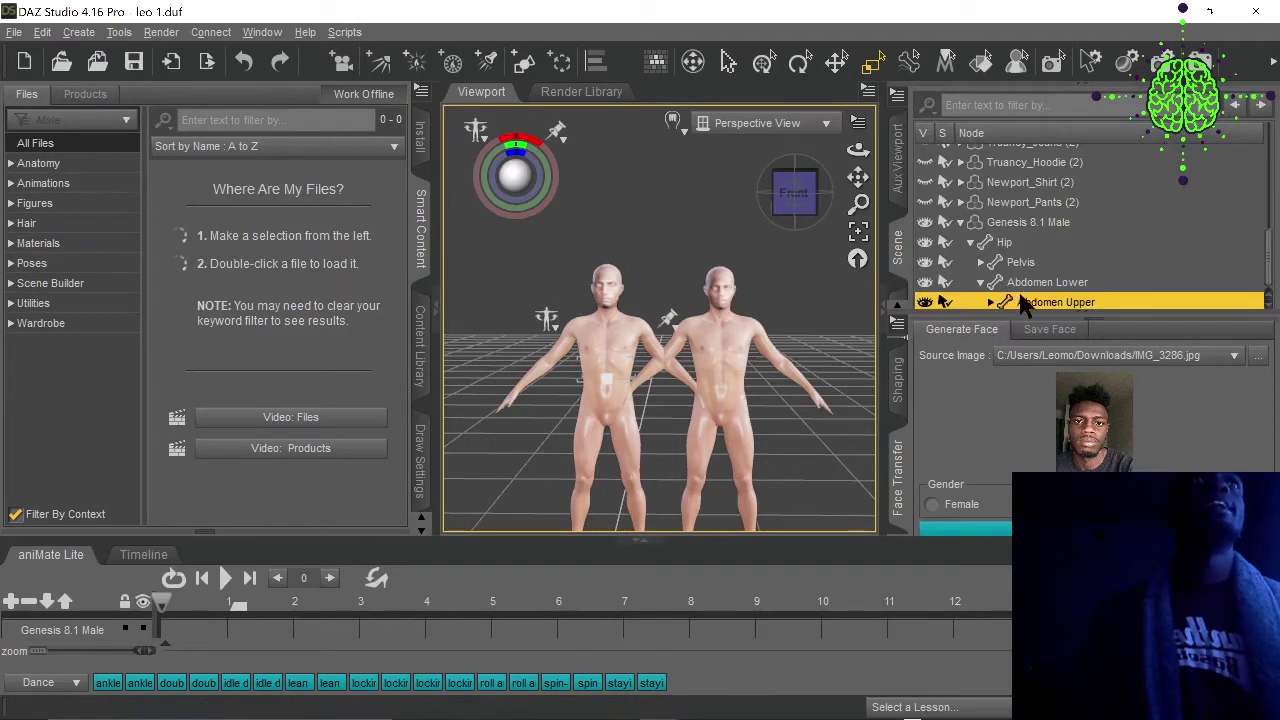
pyautogui.scroll(1, 1026, 290)
pyautogui.scroll(-2, 1026, 287)
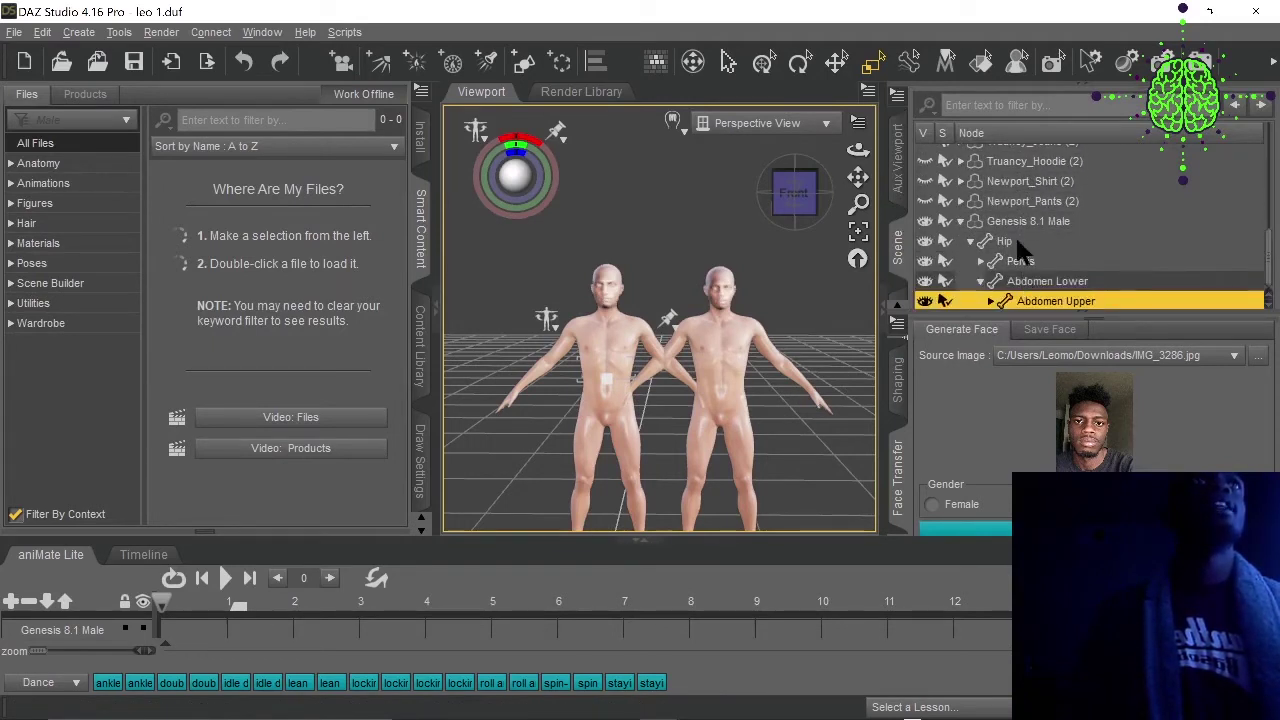
pyautogui.click(1022, 222)
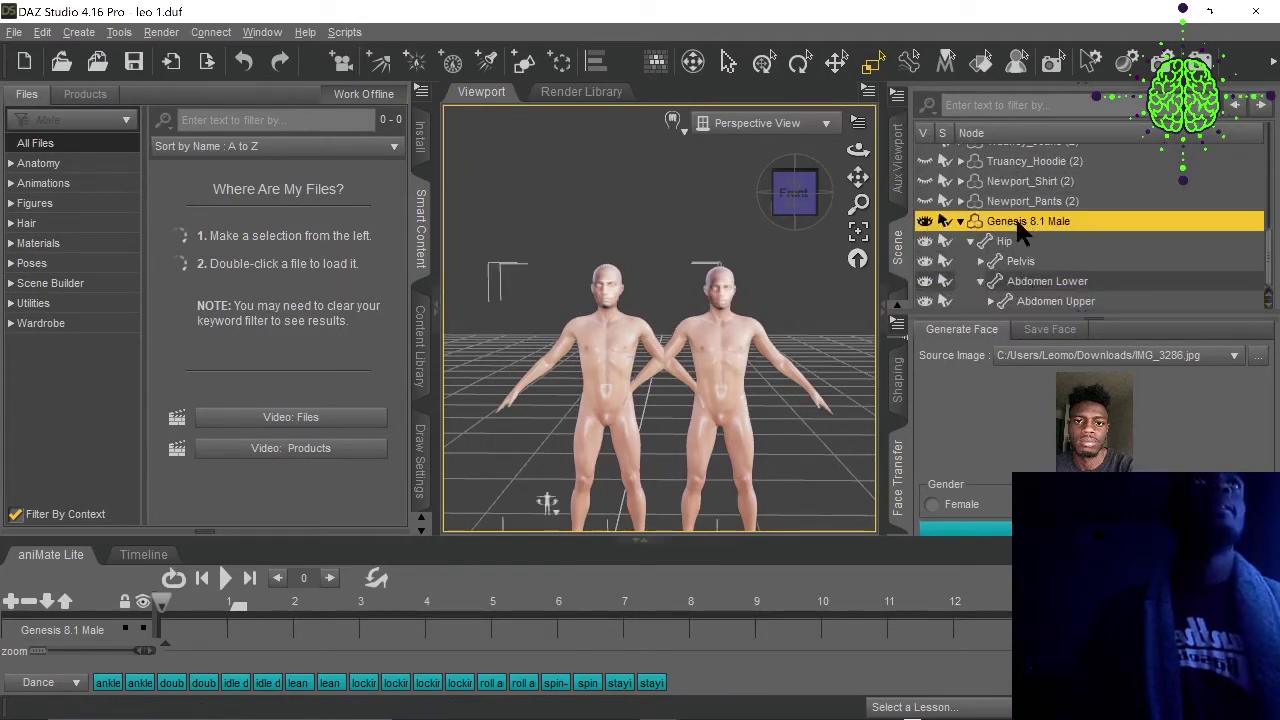
# Find the Truancy_Jeans in the wardrobe content and add them to the Genesis 8.1 Male figure.
pyautogui.click(40, 323)
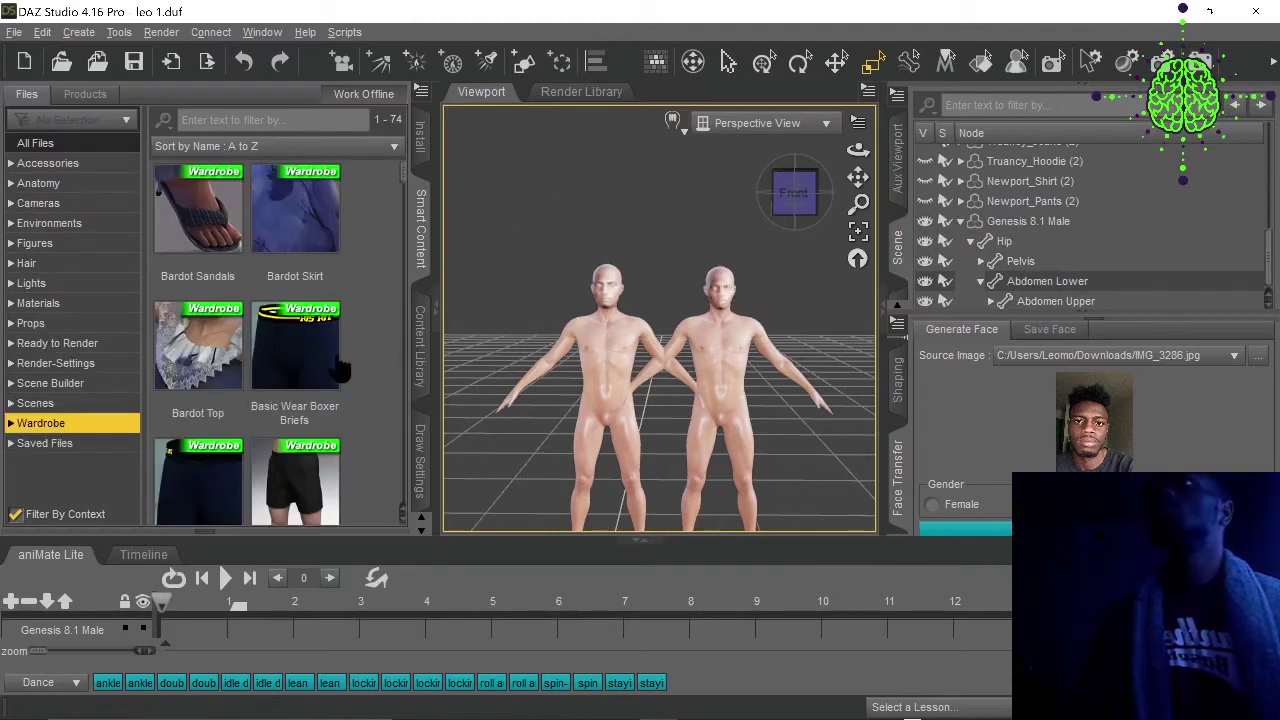
pyautogui.scroll(-12, 320, 372)
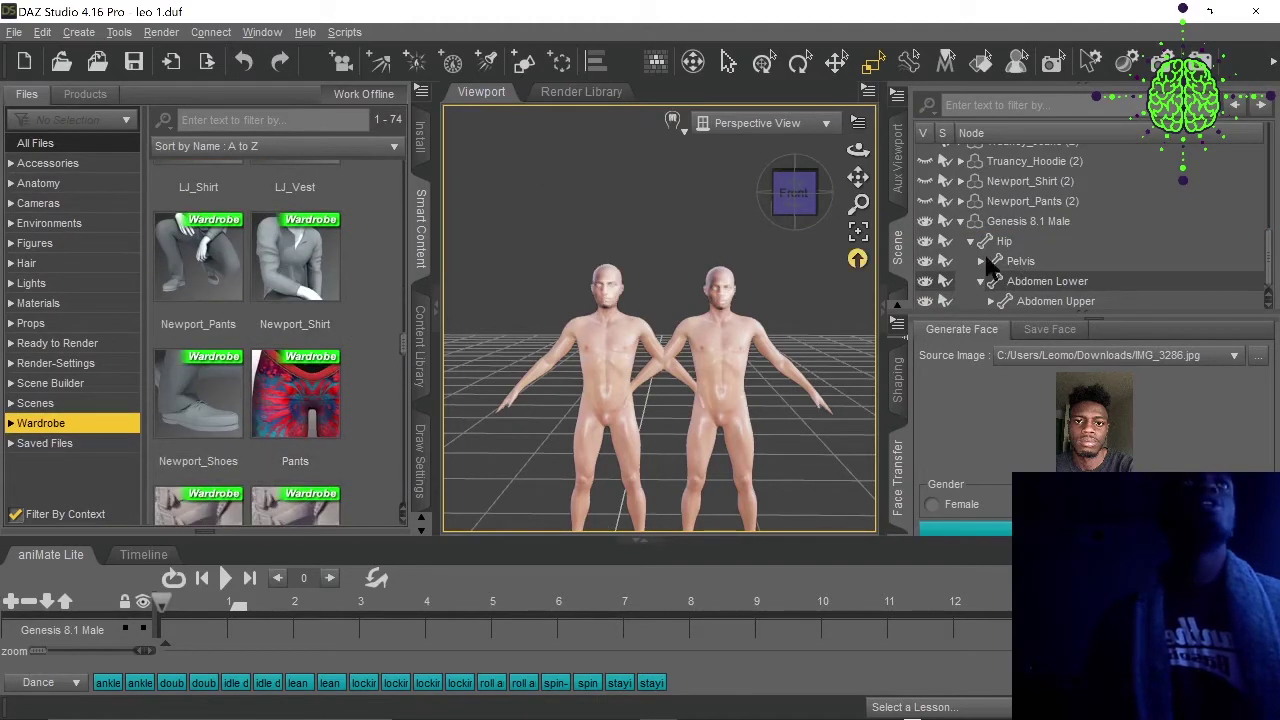
pyautogui.click(1028, 221)
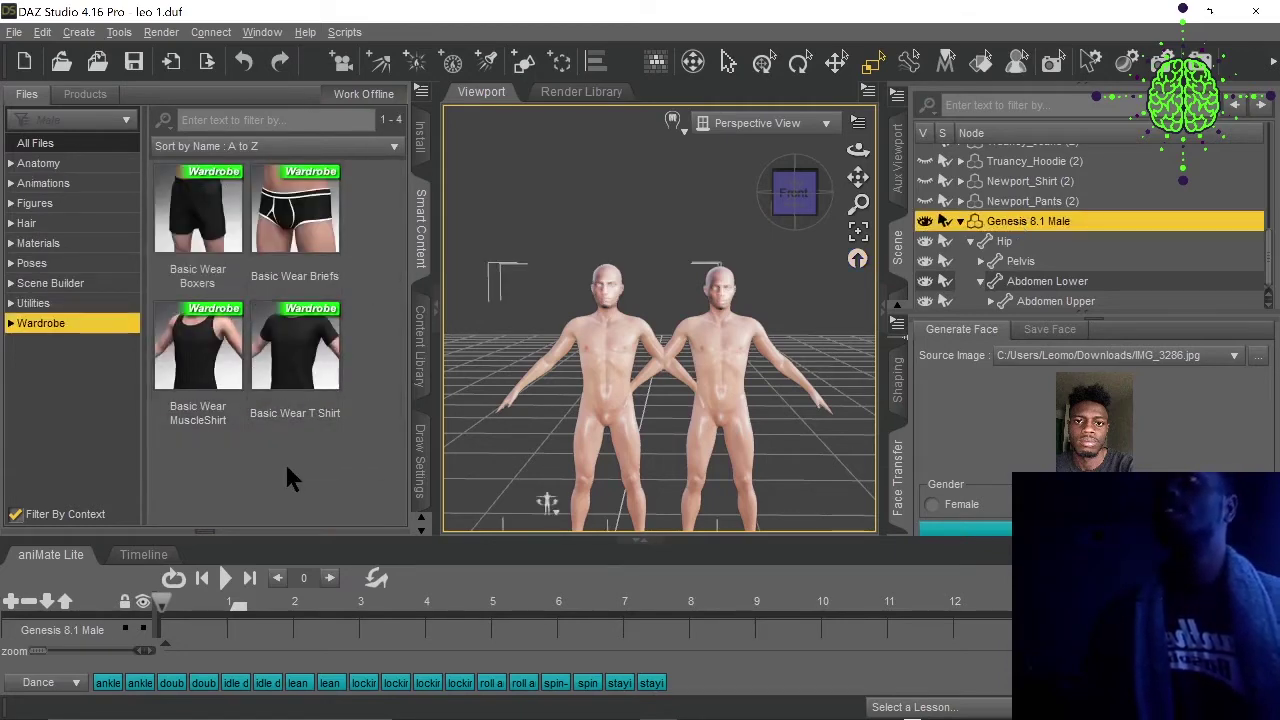
pyautogui.scroll(-15, 250, 428)
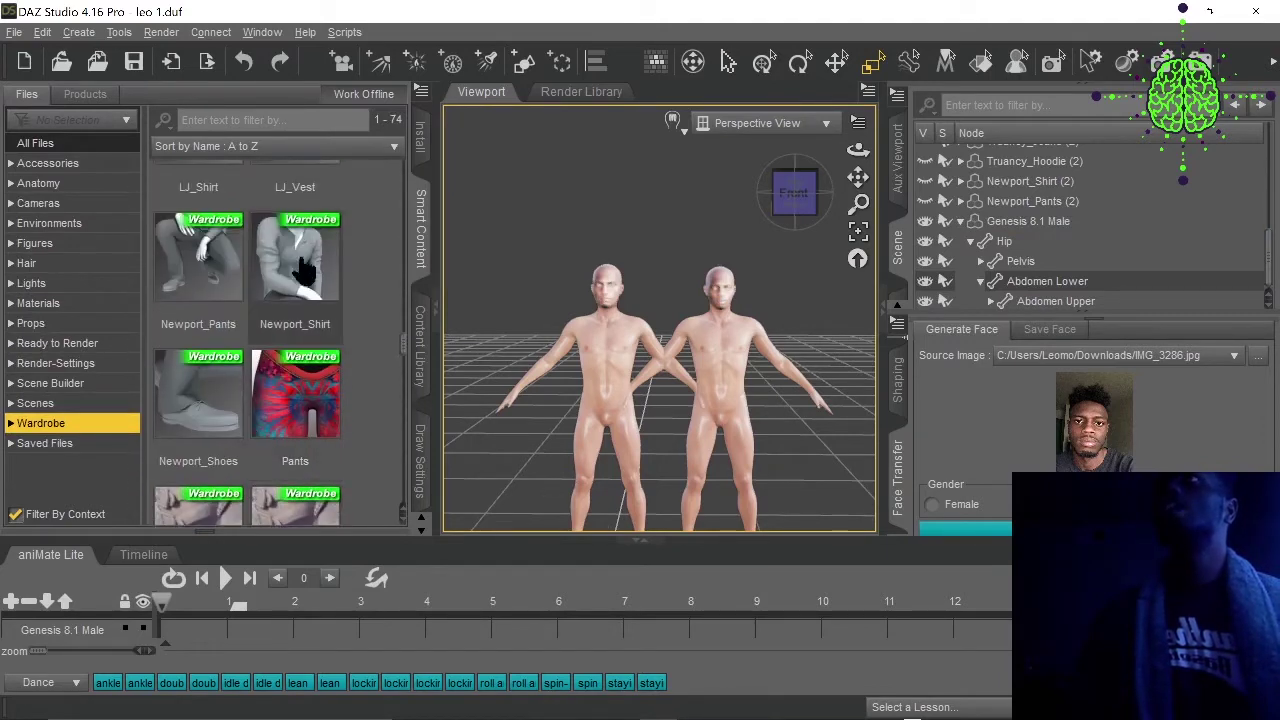
pyautogui.scroll(12, 262, 340)
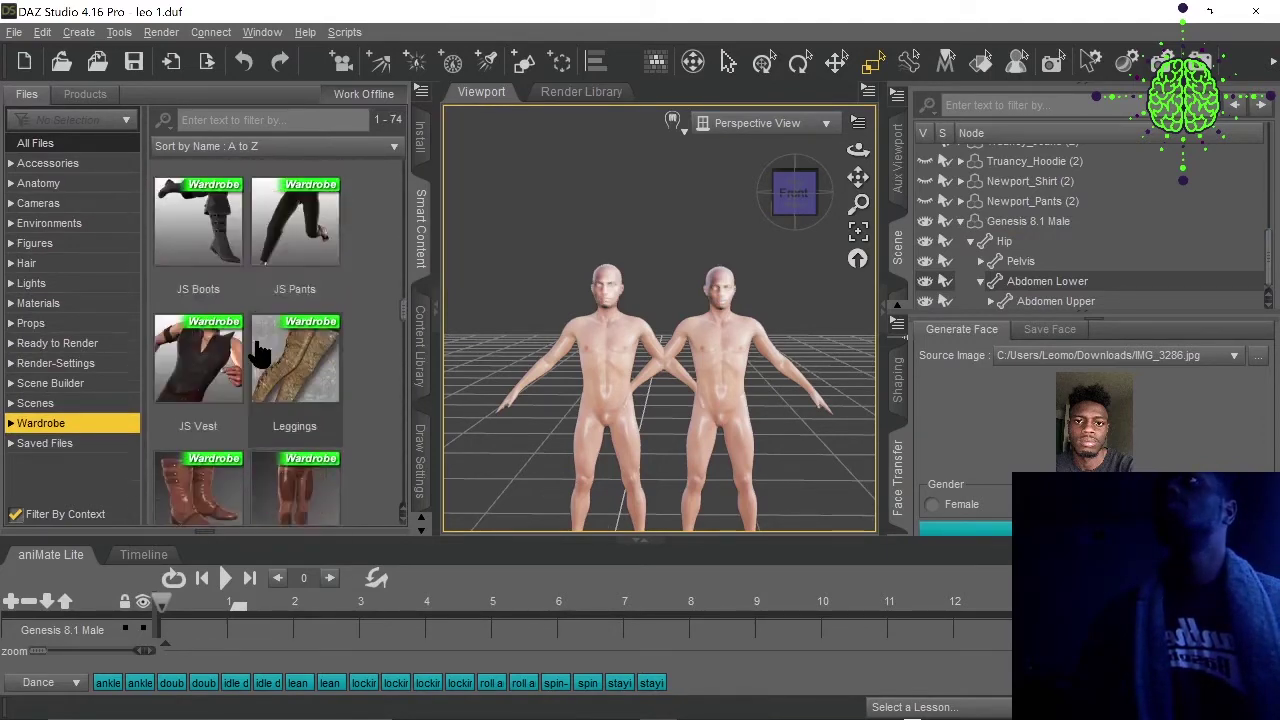
pyautogui.scroll(10, 260, 352)
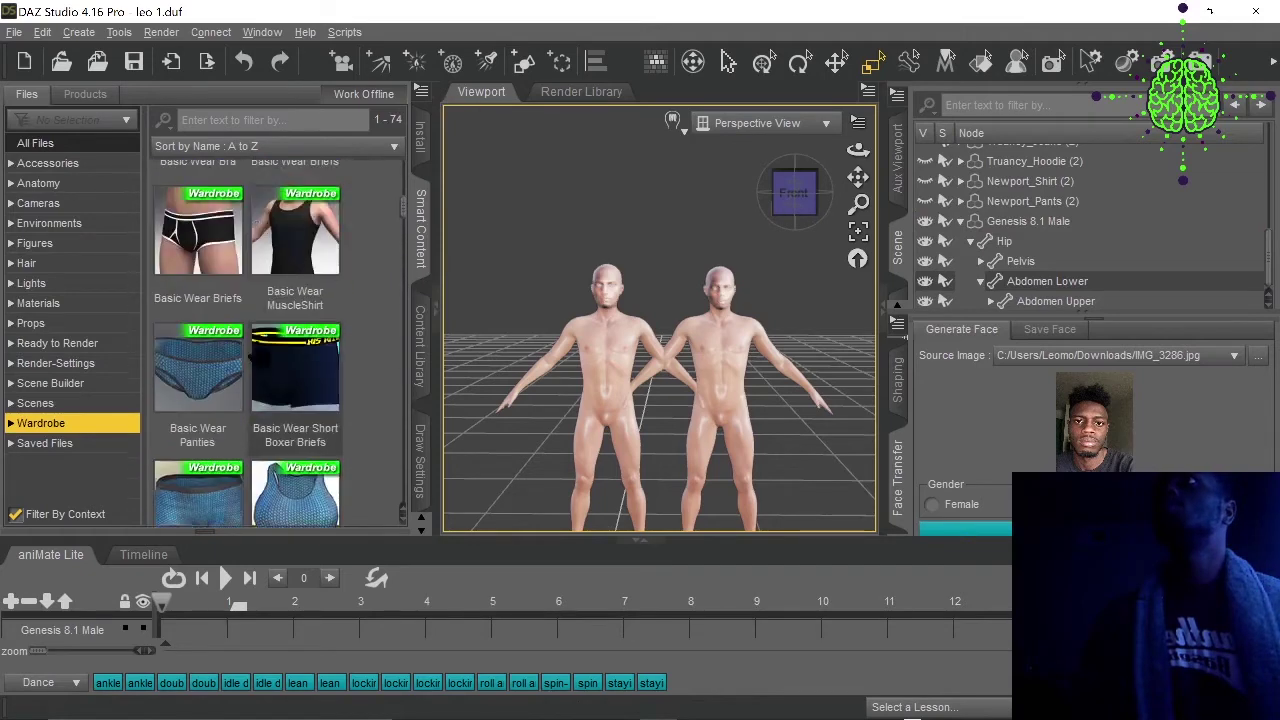
pyautogui.scroll(2, 259, 354)
pyautogui.scroll(-10, 259, 352)
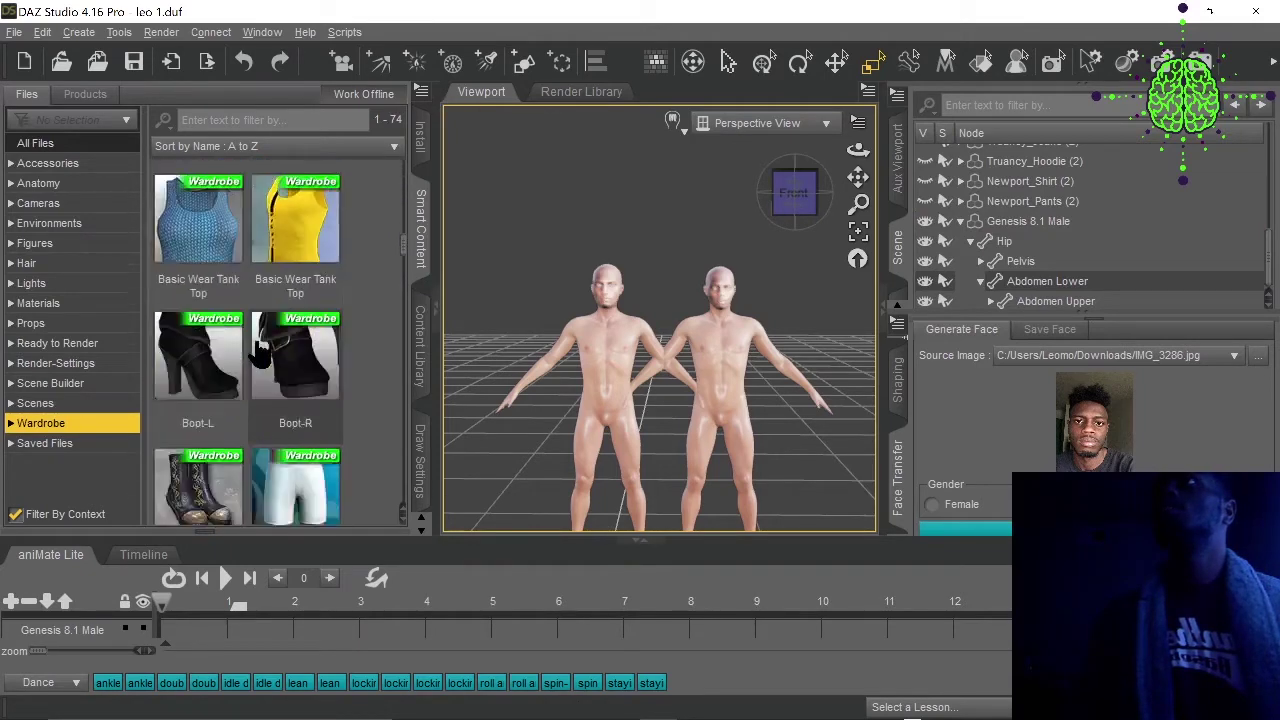
pyautogui.scroll(-3, 258, 354)
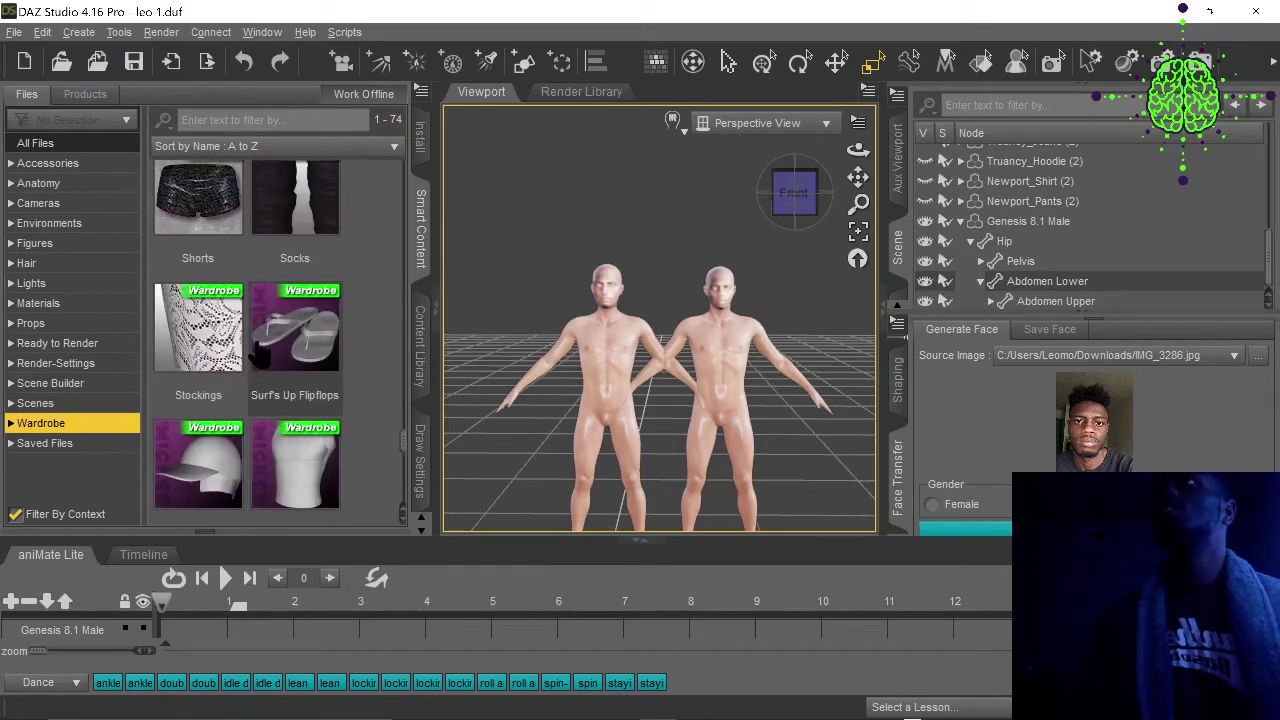
pyautogui.scroll(-5, 258, 354)
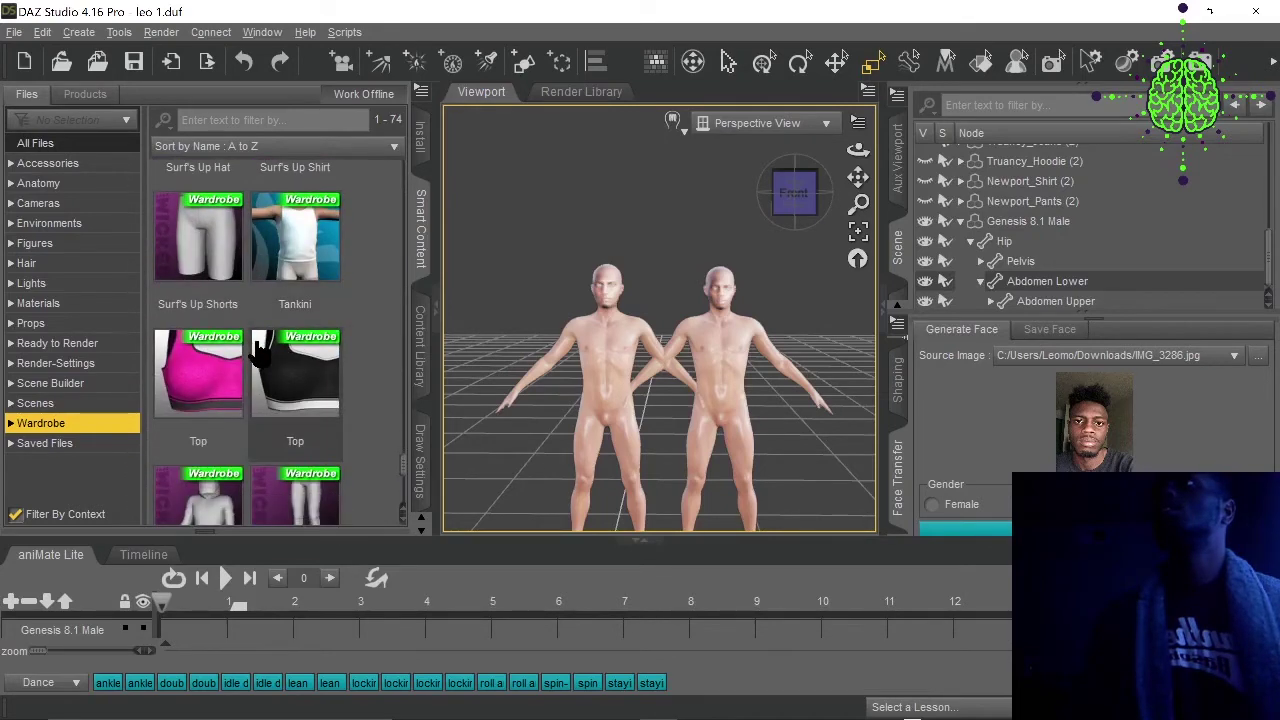
pyautogui.moveTo(290, 208); pyautogui.dragTo(614, 410)
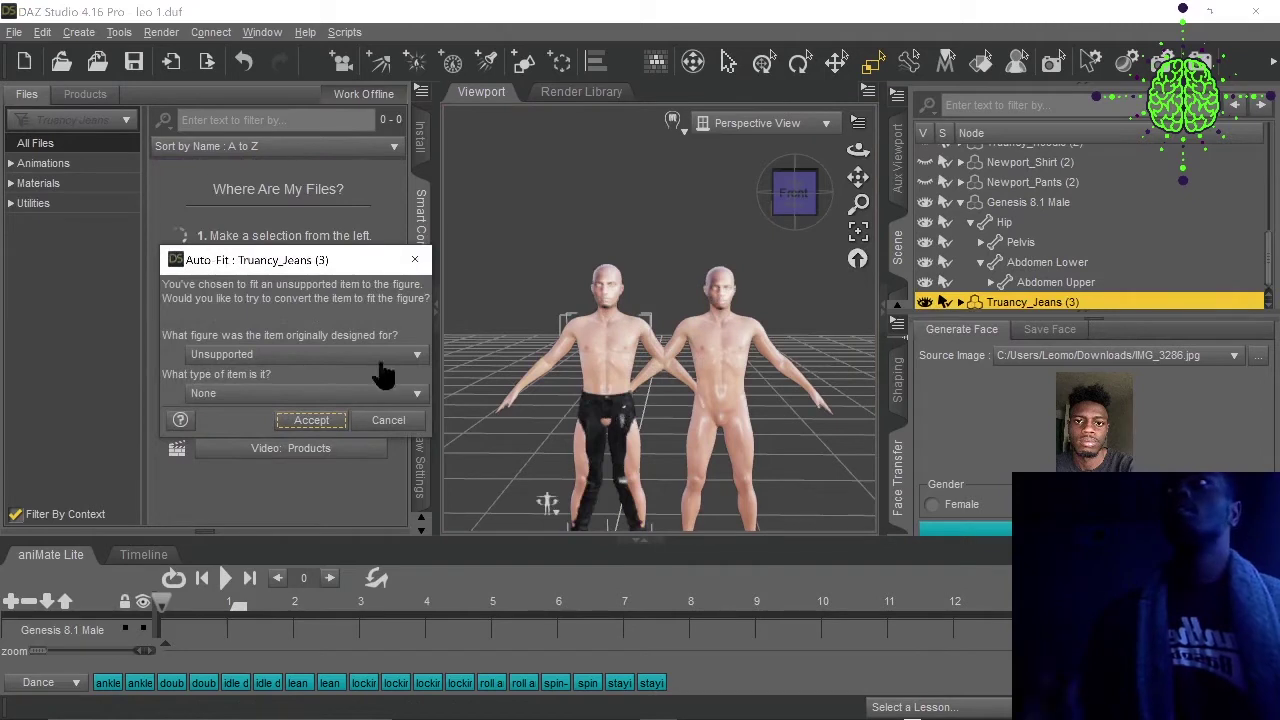
# Auto-Fit the Truancy_Jeans to the figure with Genesis 2 Male as the original figure and None as the item type.
pyautogui.moveTo(279, 262); pyautogui.dragTo(294, 261)
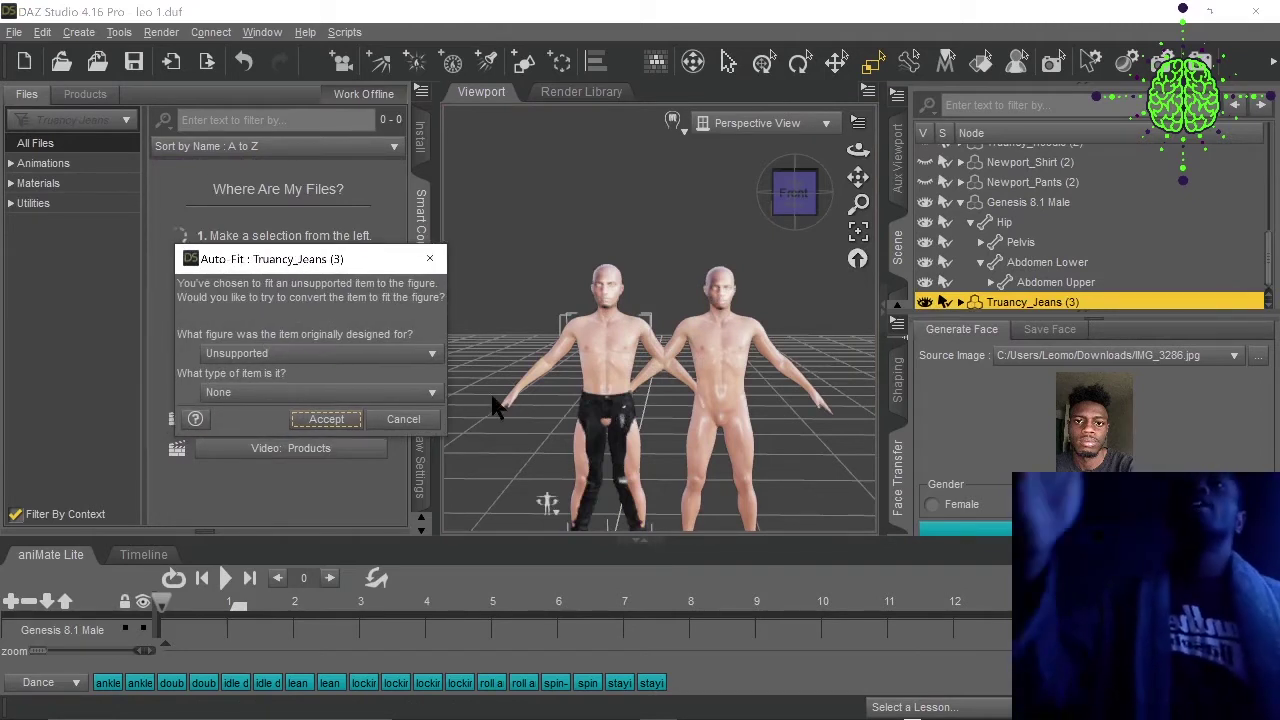
pyautogui.click(350, 356)
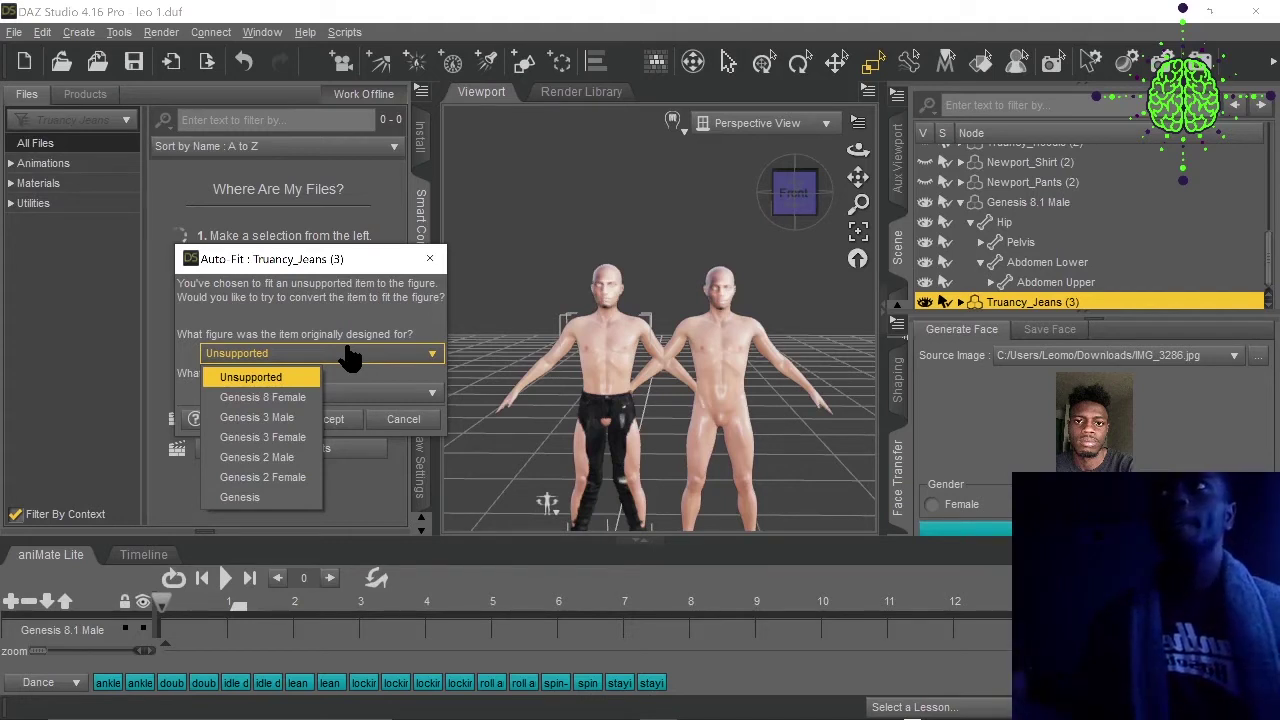
pyautogui.click(294, 455)
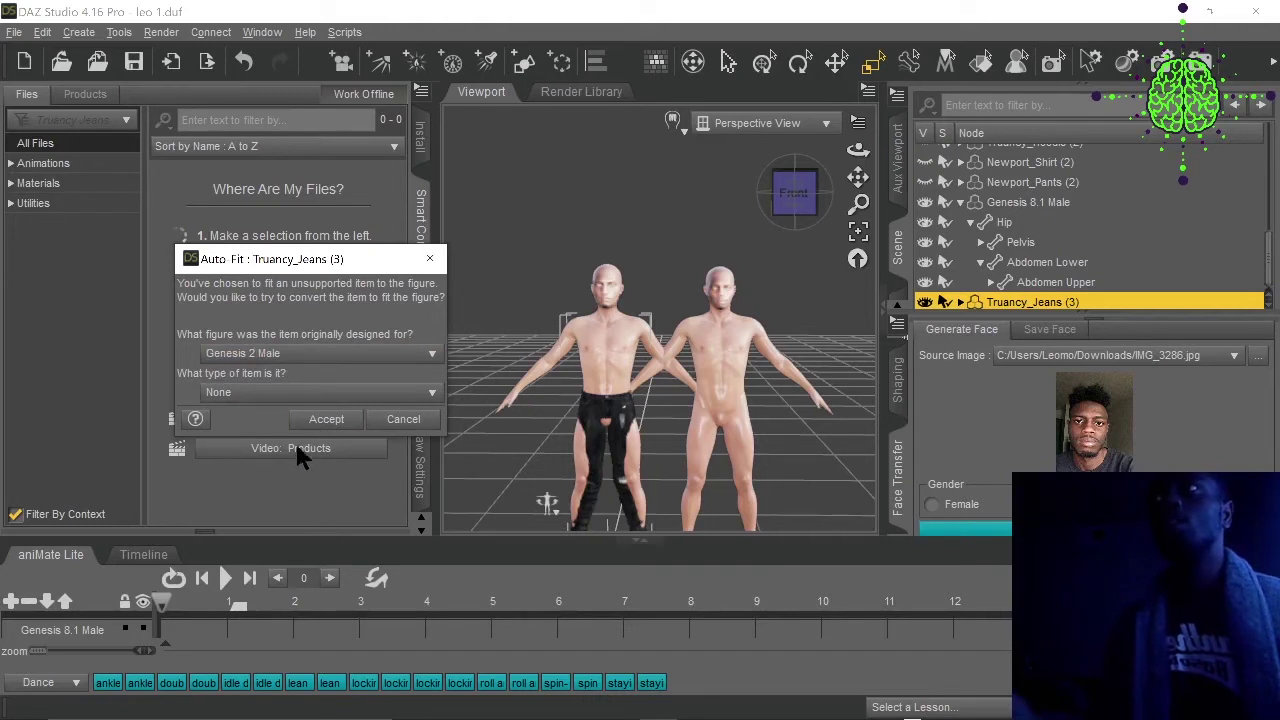
pyautogui.click(305, 392)
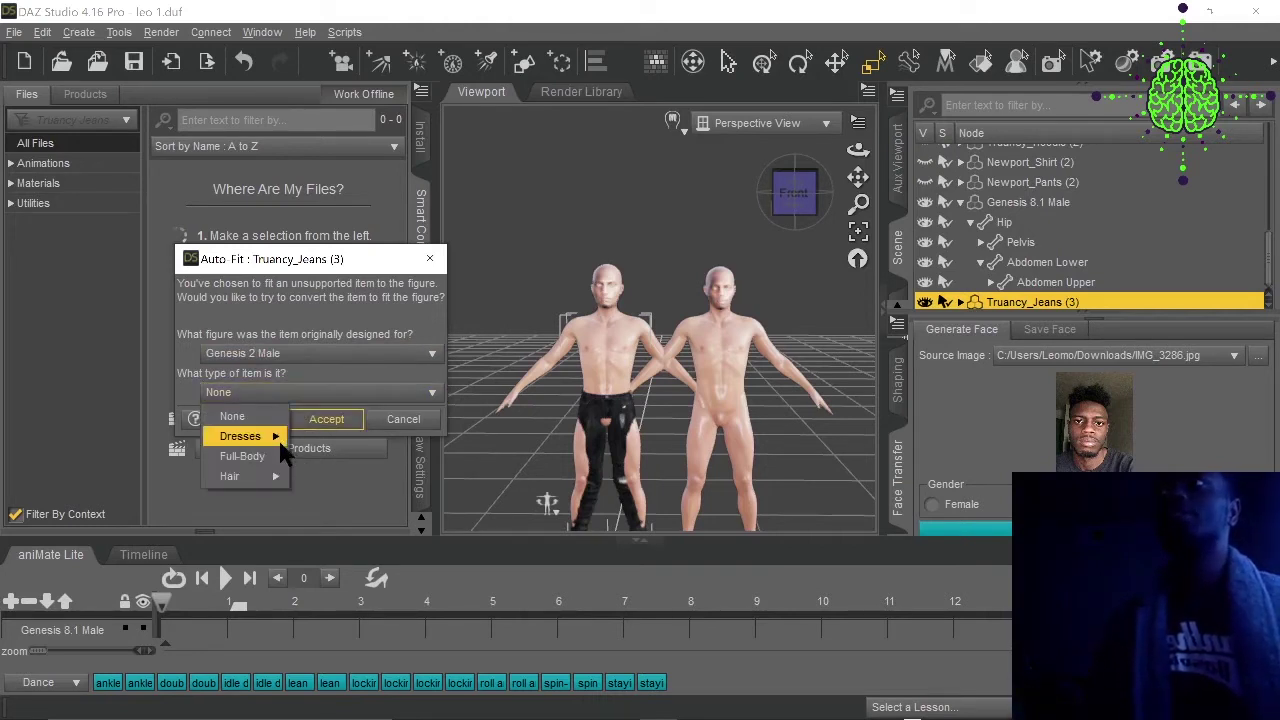
pyautogui.moveTo(272, 478)
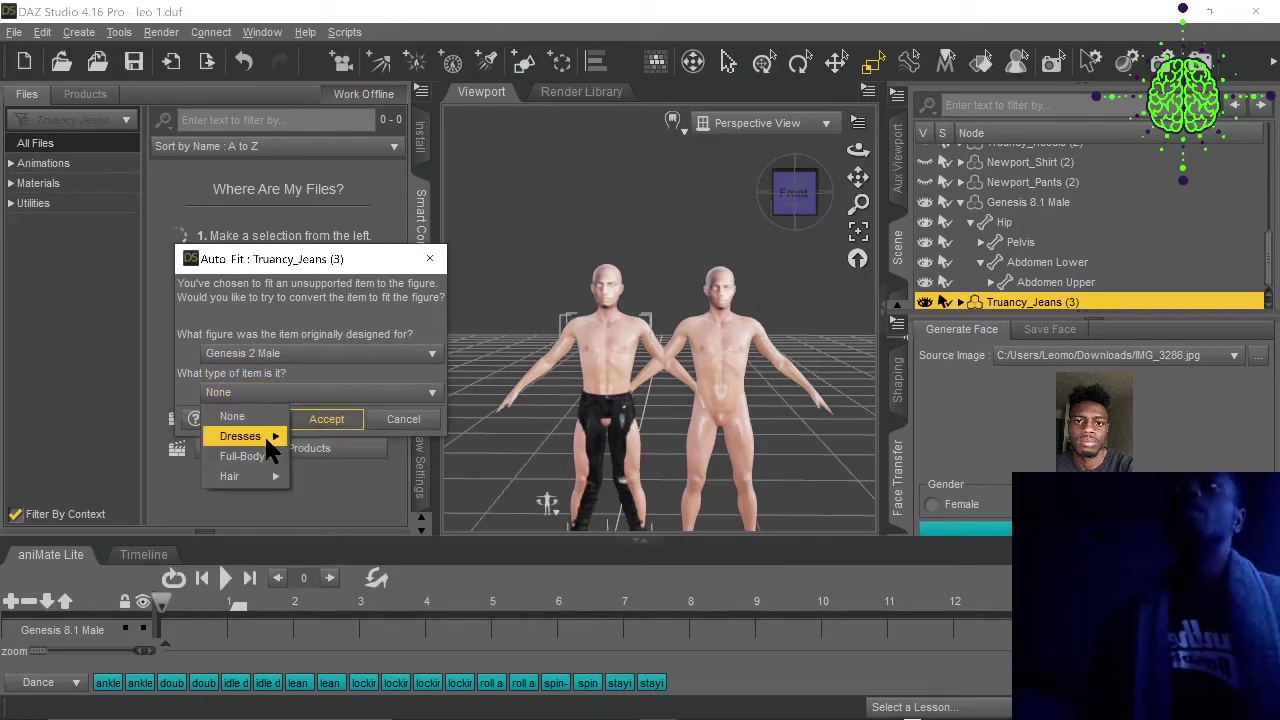
pyautogui.moveTo(263, 432)
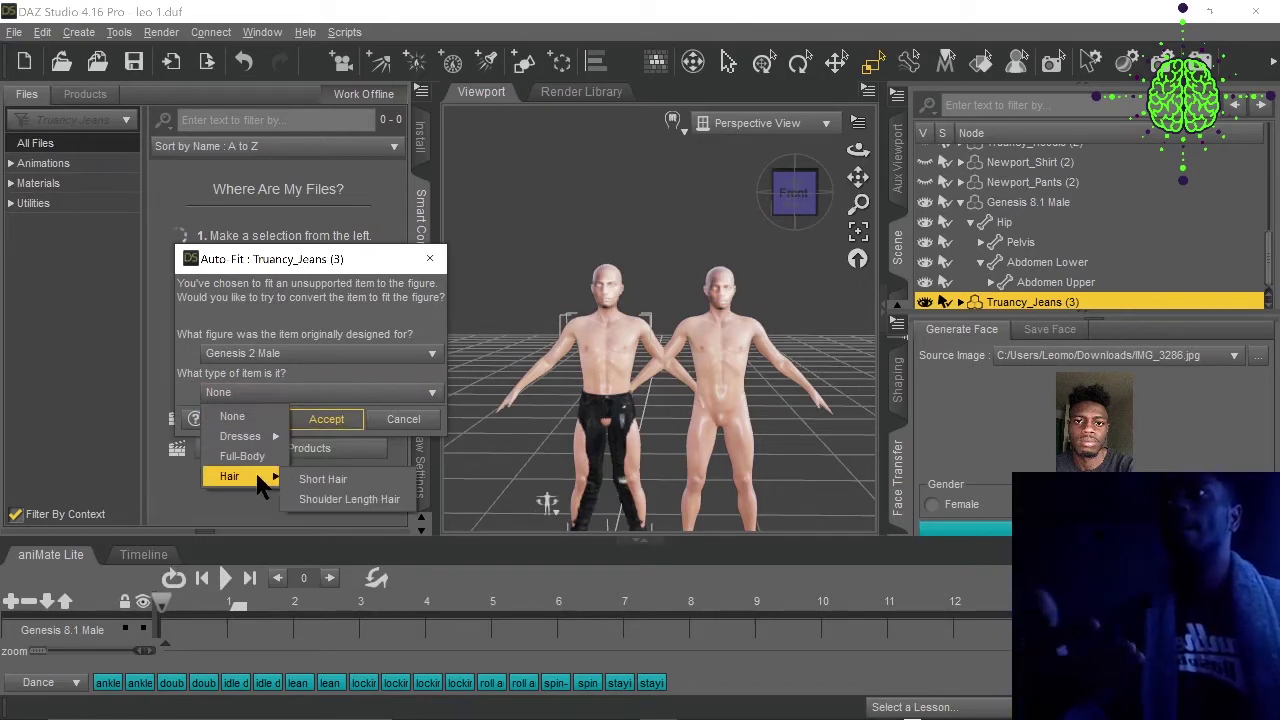
pyautogui.click(287, 366)
pyautogui.click(318, 419)
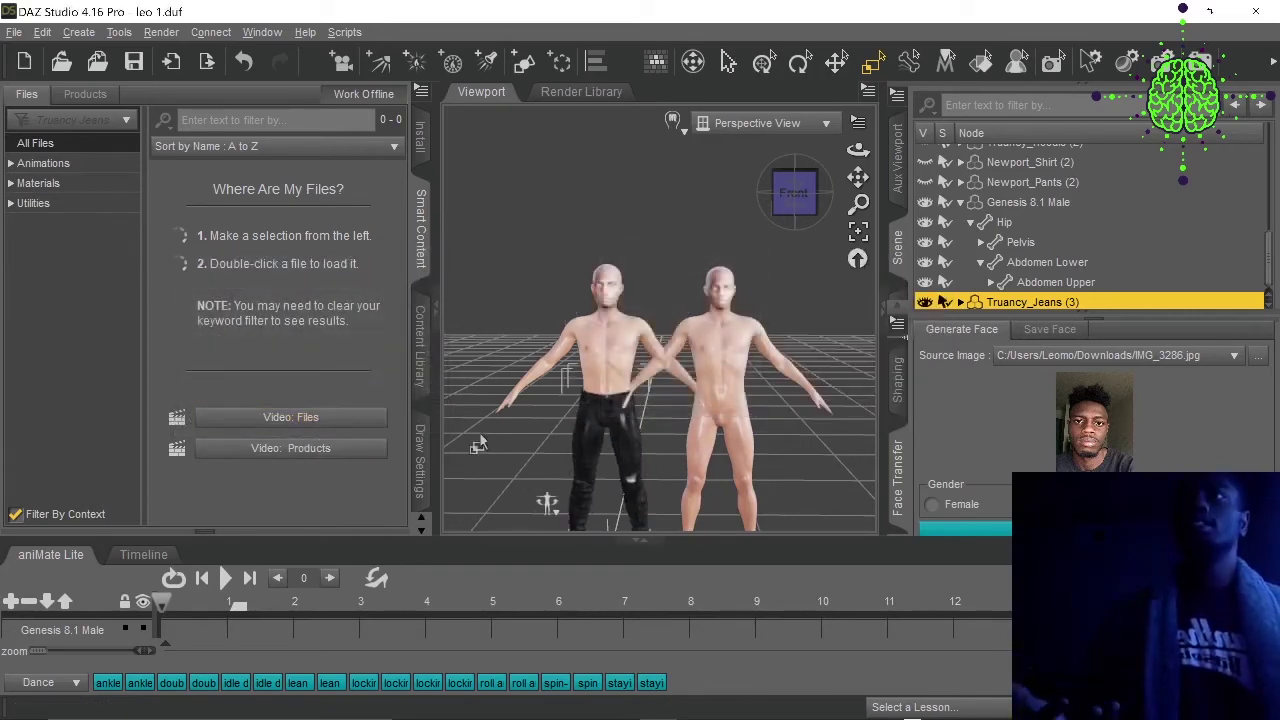
# Check the fitted jeans beside the unclothed Genesis 8 figure, and minimize DAZ Studio to reach the desktop.
pyautogui.moveTo(797, 213)
pyautogui.mouseDown()
pyautogui.moveTo(815, 212)
pyautogui.moveTo(782, 216)
pyautogui.moveTo(800, 192)
pyautogui.mouseUp()
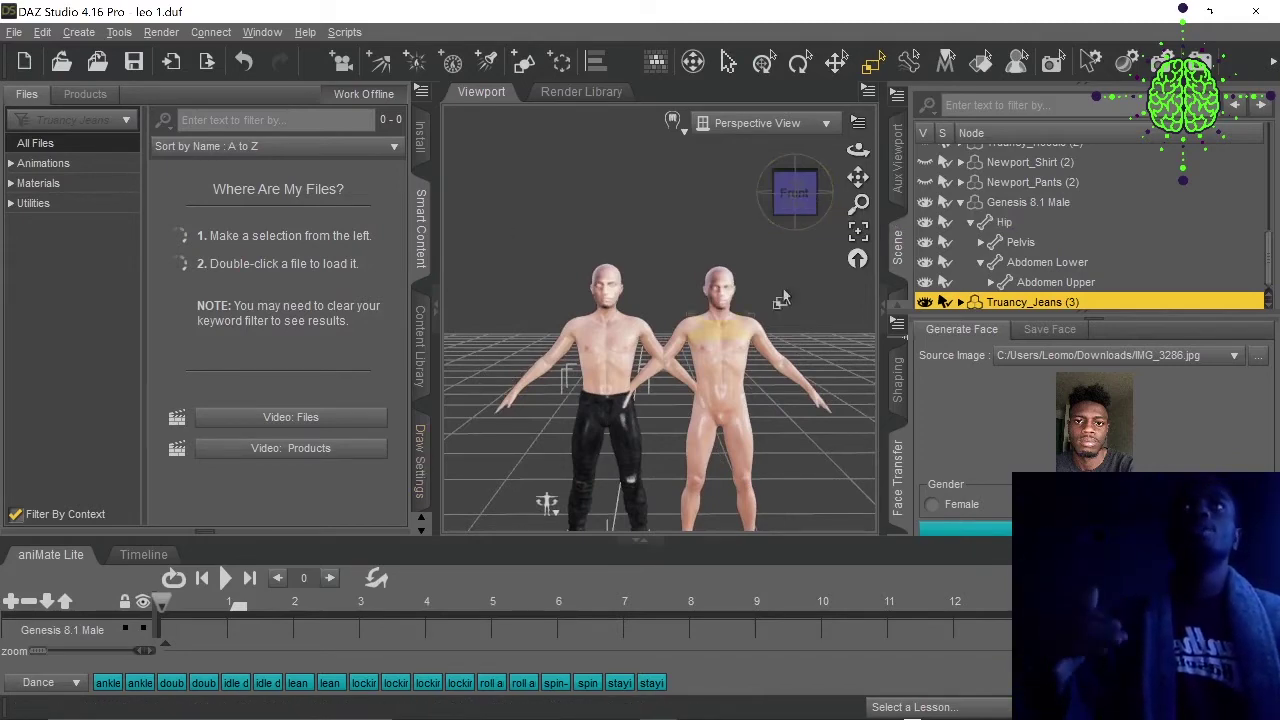
pyautogui.moveTo(792, 196)
pyautogui.mouseDown()
pyautogui.moveTo(772, 196)
pyautogui.moveTo(790, 193)
pyautogui.mouseUp()
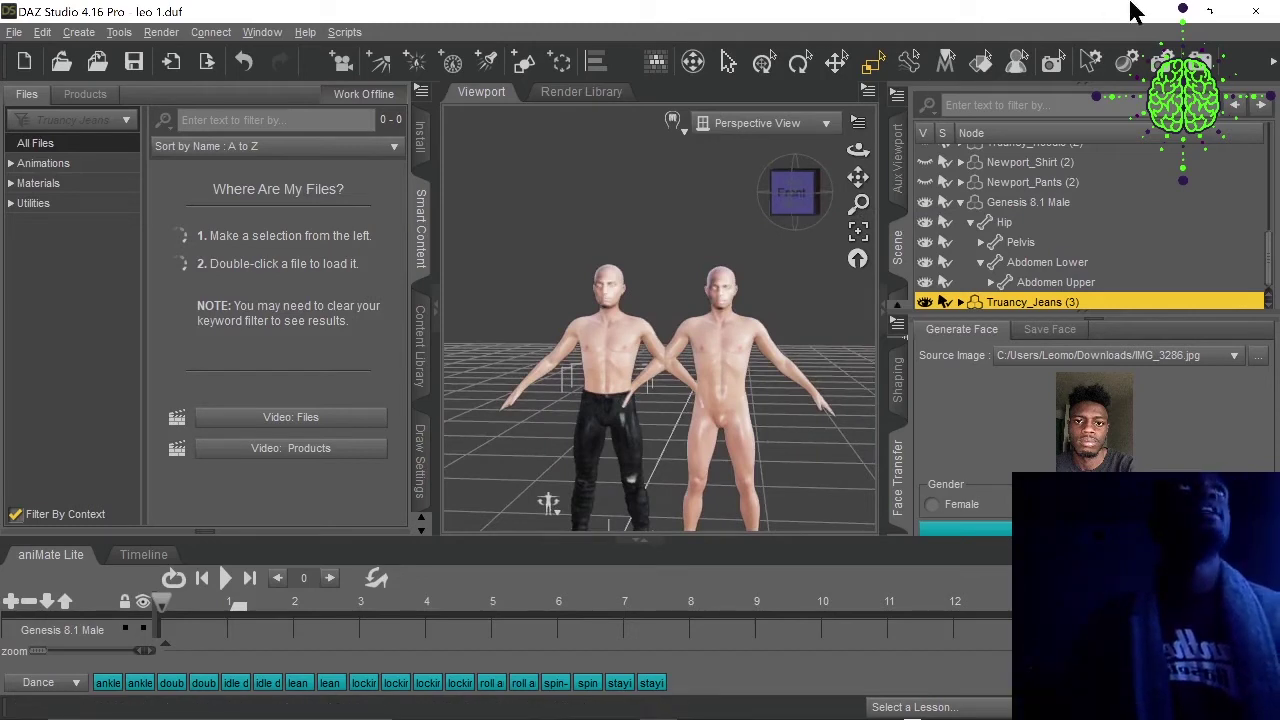
pyautogui.click(1160, 11)
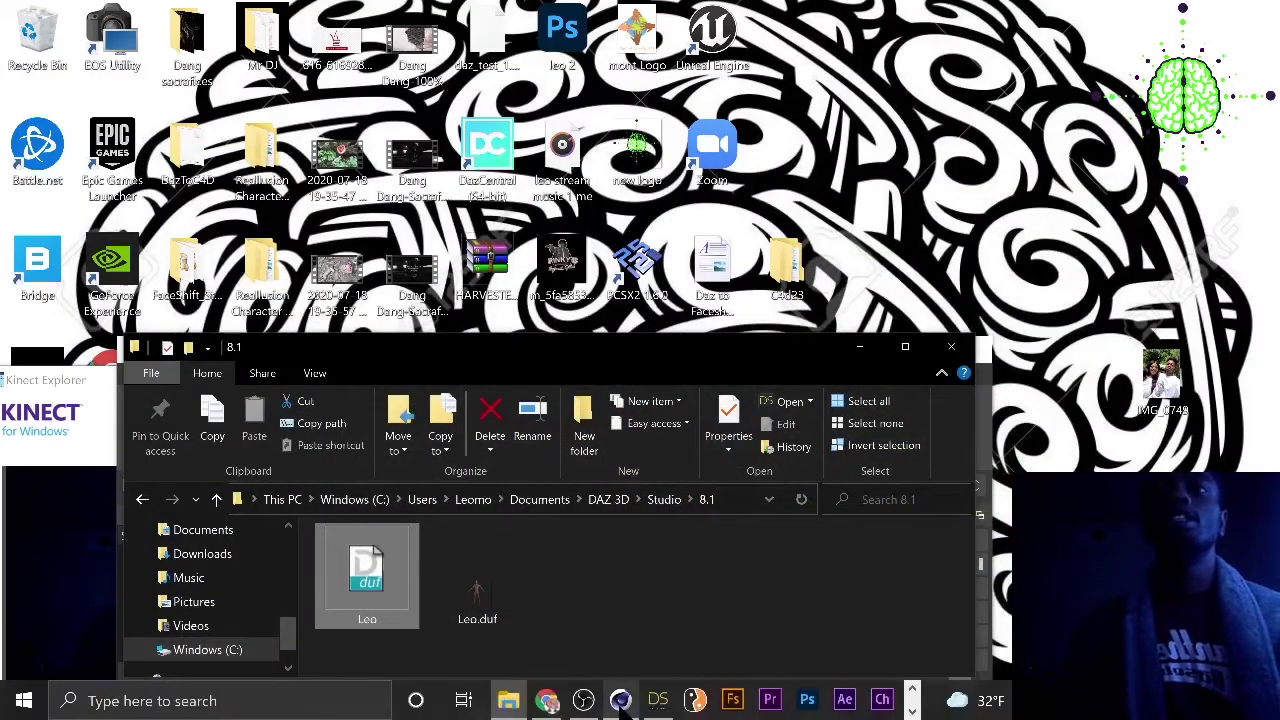
# Locate the Daz 3D bridge commands in Cinema 4D, and the matching Daz to Cinema 4D bridge script in DAZ Studio.
pyautogui.click(620, 700)
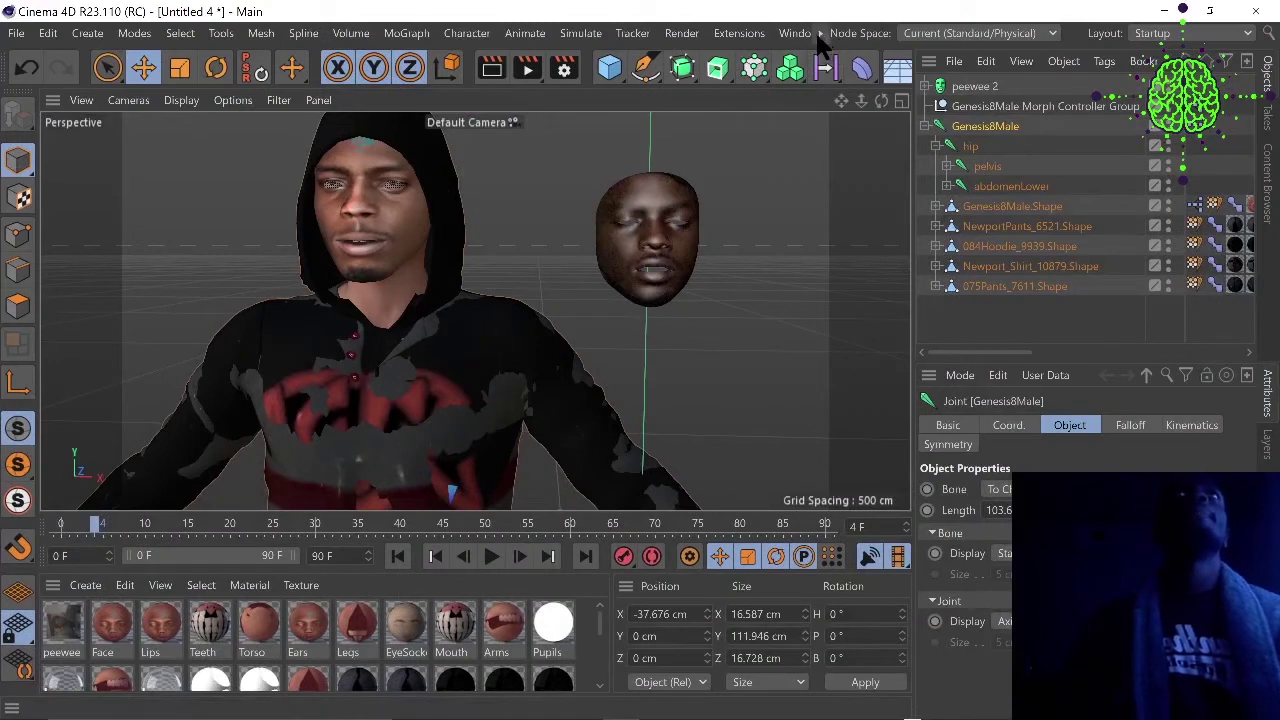
pyautogui.click(820, 33)
pyautogui.moveTo(847, 88)
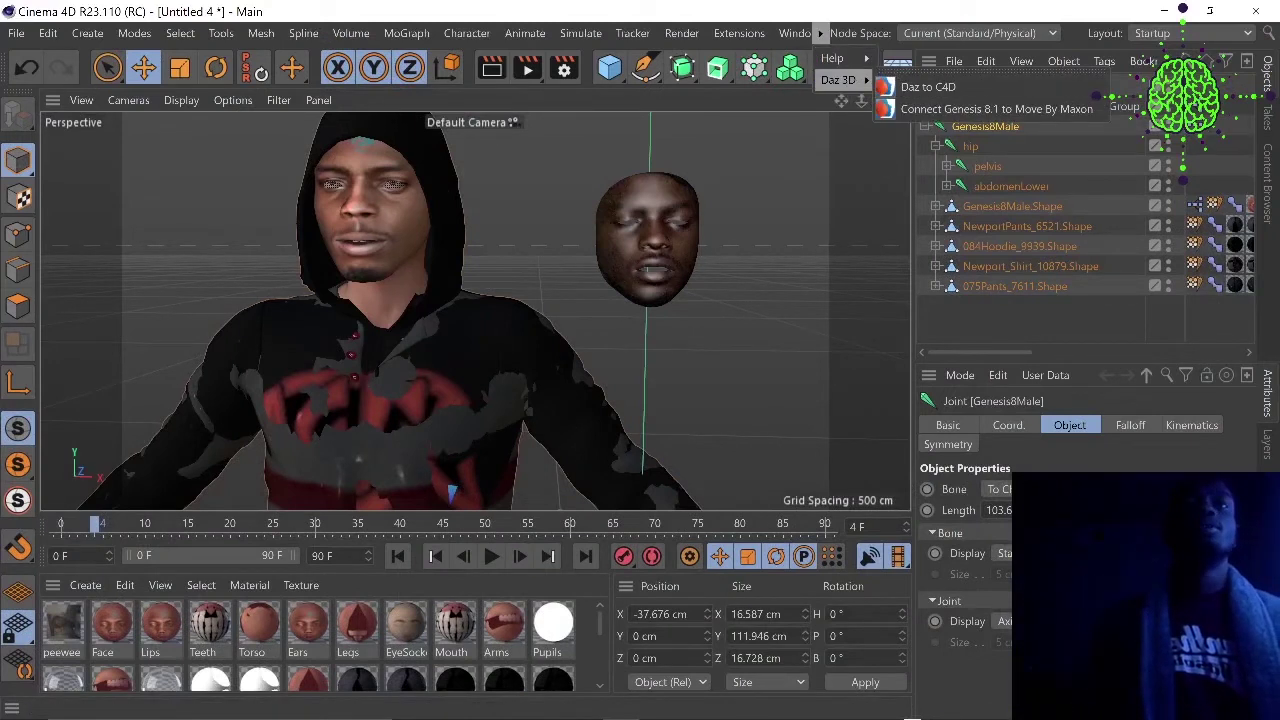
pyautogui.click(657, 700)
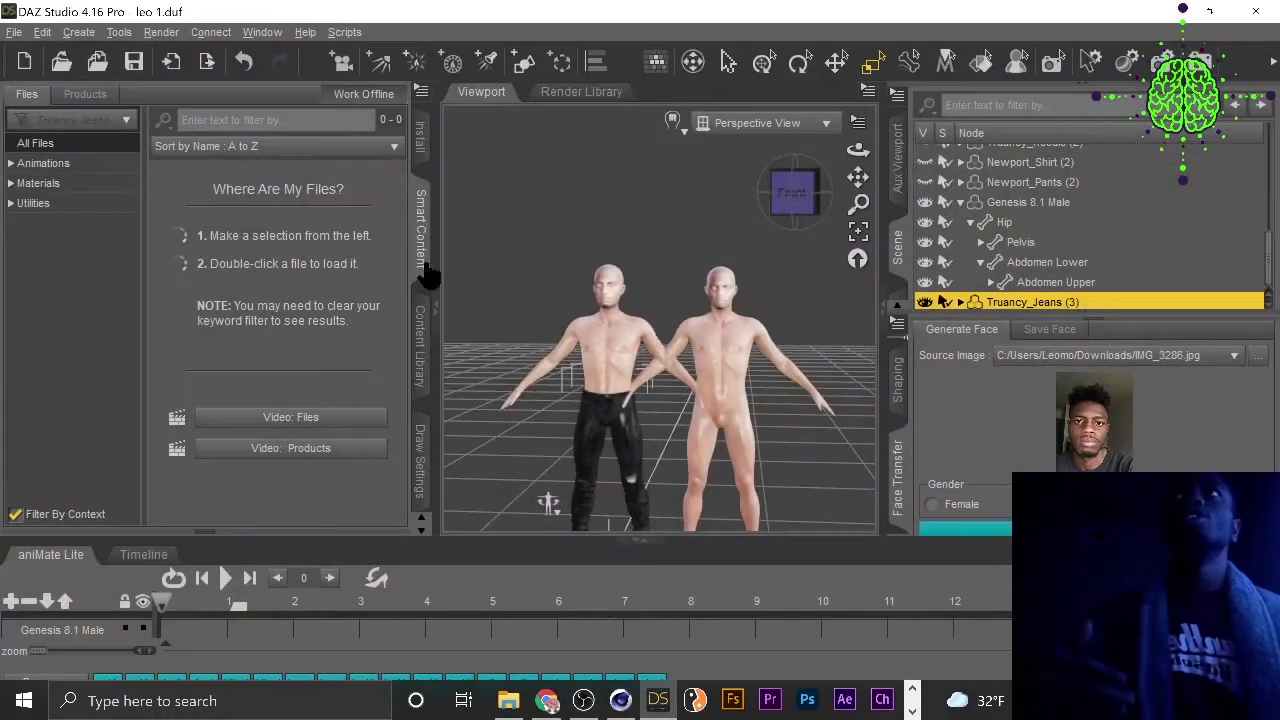
pyautogui.click(344, 32)
pyautogui.moveTo(370, 54)
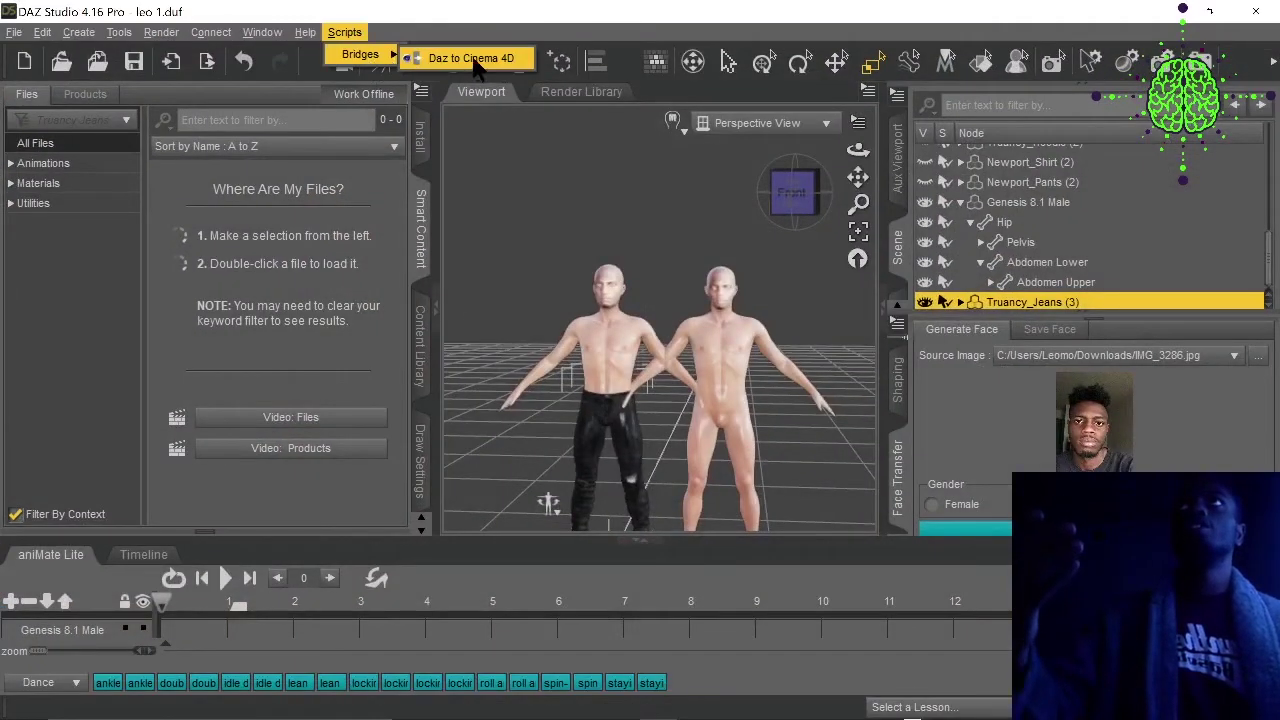
pyautogui.click(483, 60)
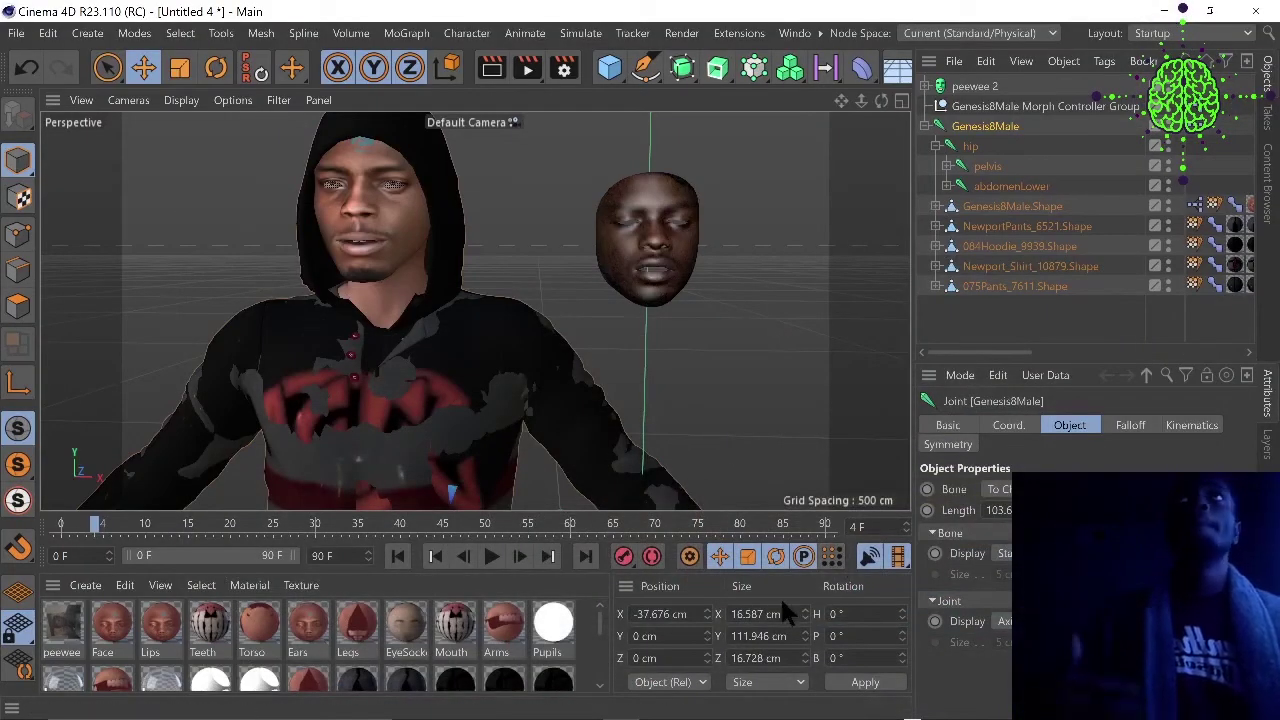
# Switch back to Cinema 4D and review the Daz to C4D and Connect Genesis 8.1 to Move By Maxon commands.
pyautogui.click(800, 33)
pyautogui.click(820, 33)
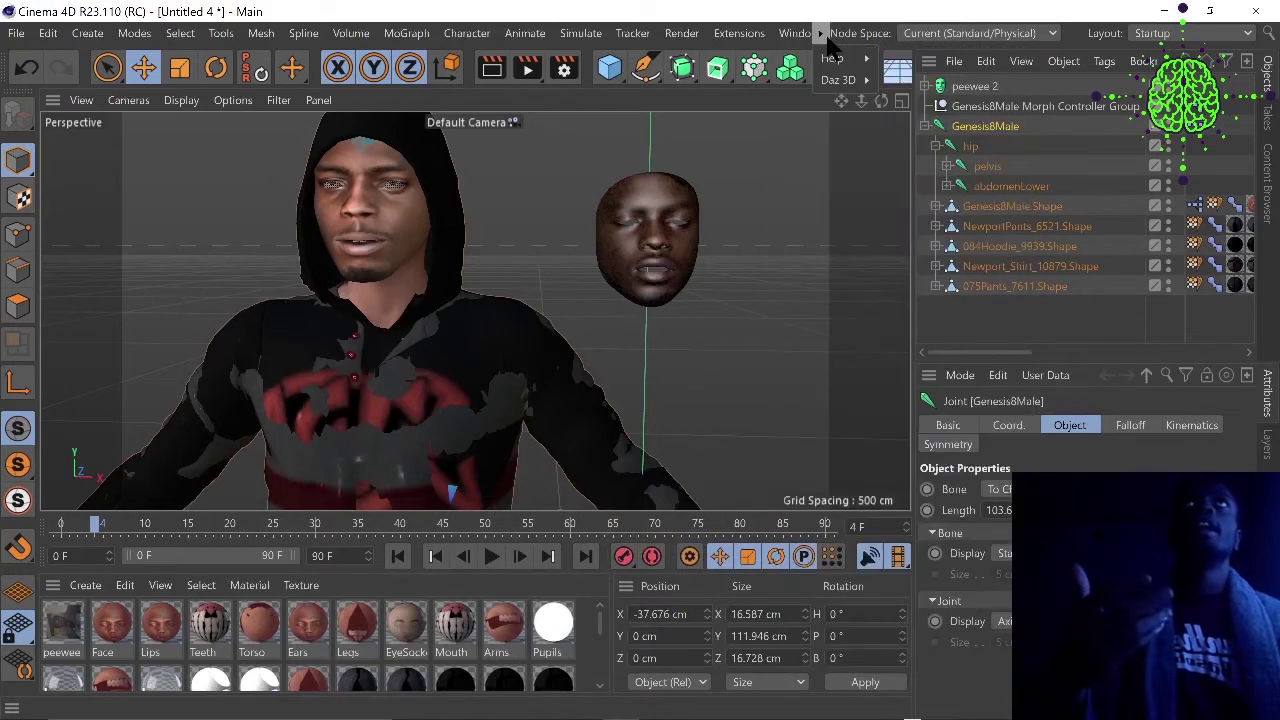
pyautogui.click(820, 33)
pyautogui.moveTo(845, 84)
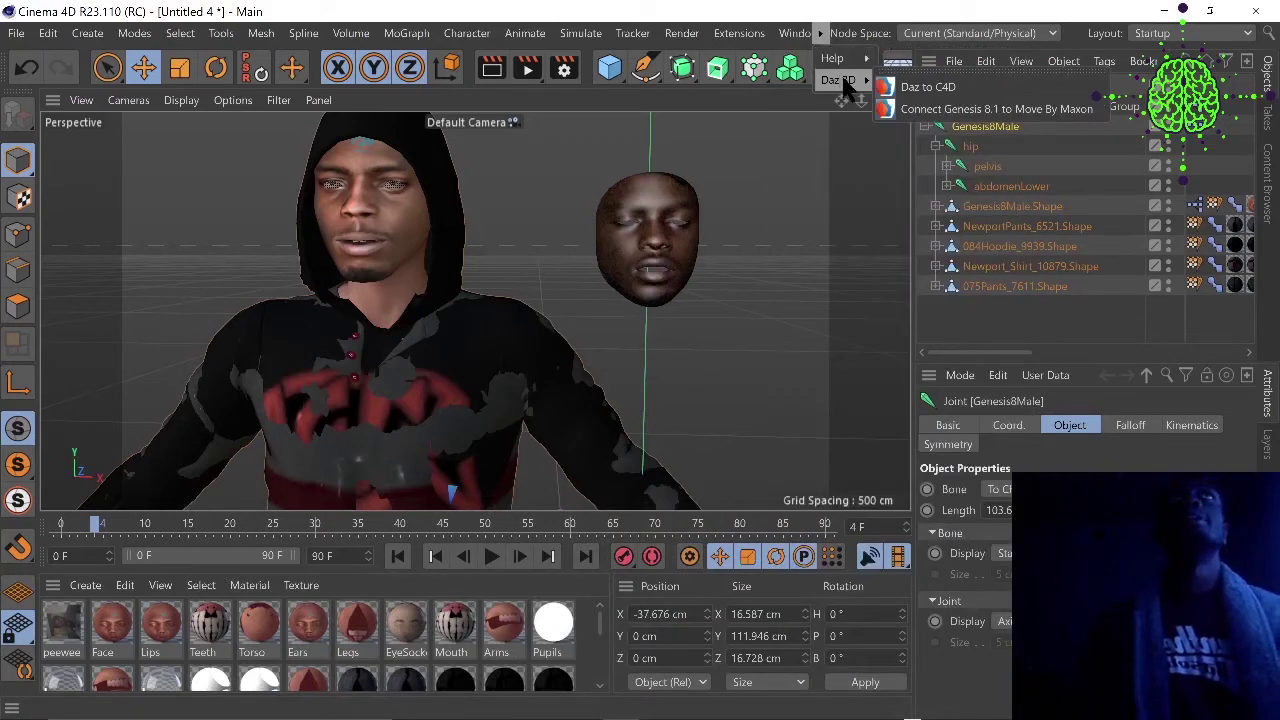
pyautogui.click(905, 88)
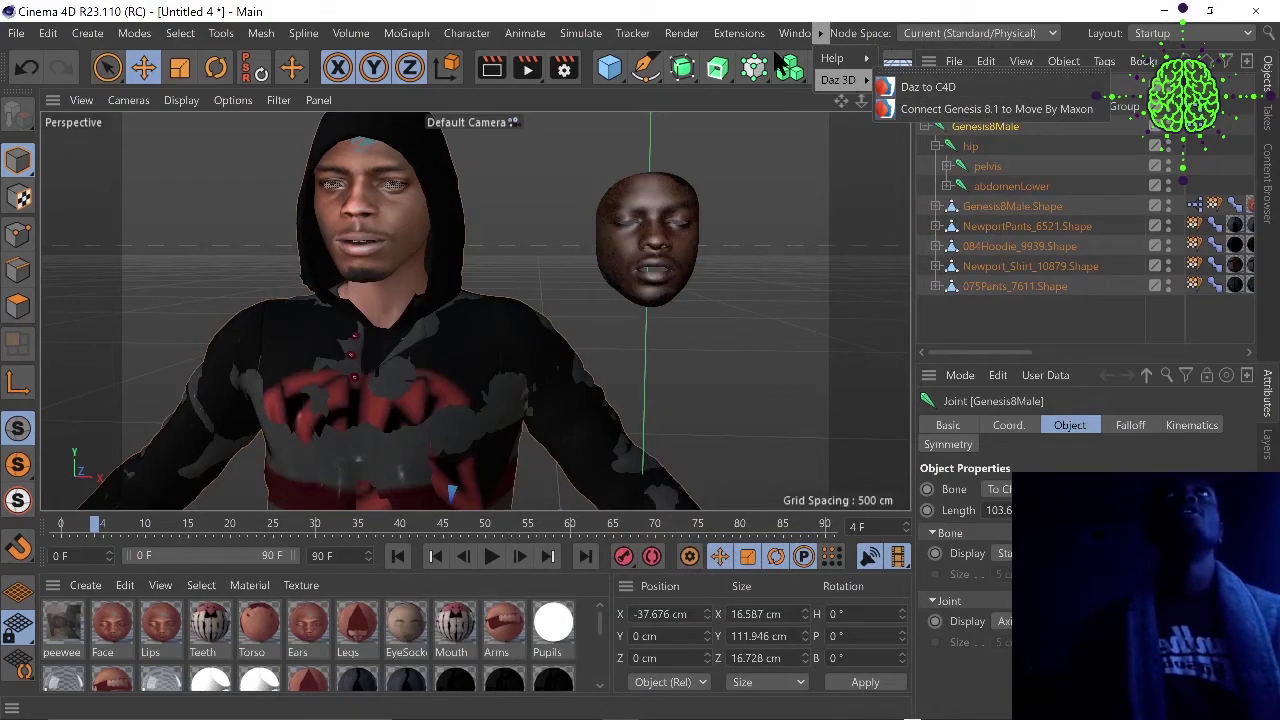
pyautogui.click(820, 33)
pyautogui.click(820, 33)
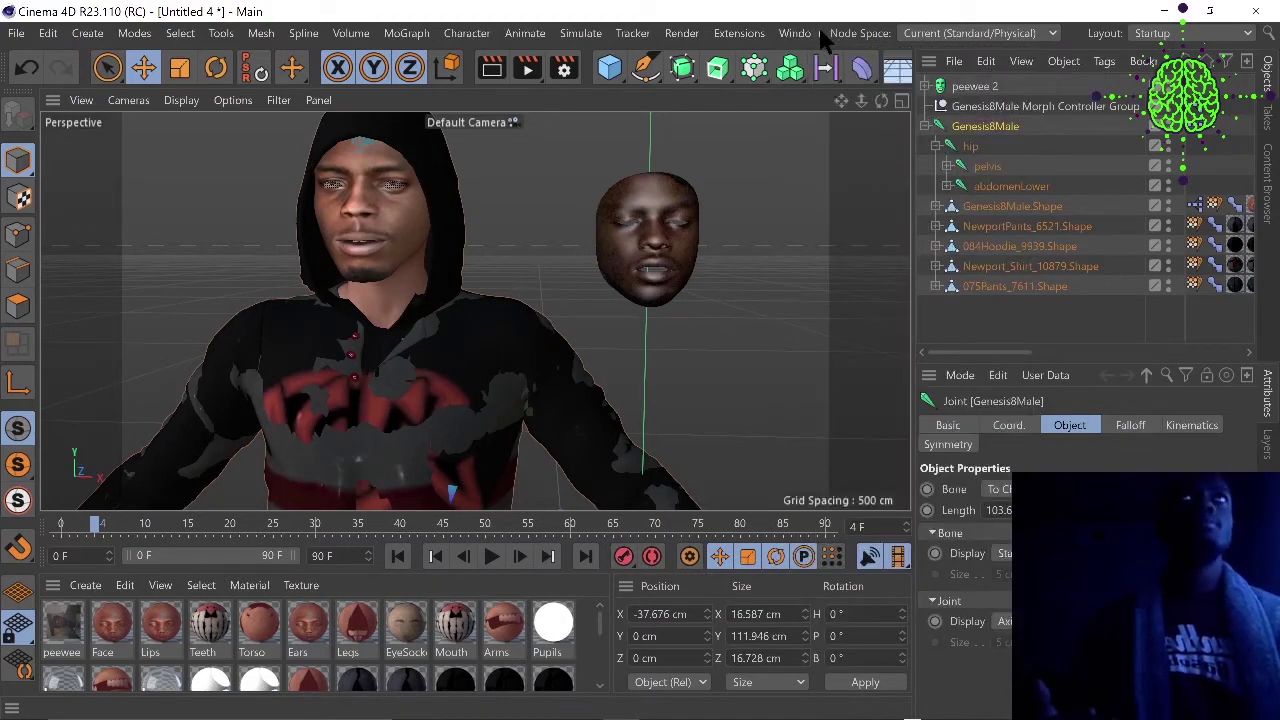
# Switch to the open Untitled 10 project and inspect its Genesis 8.1 Male character from the front.
pyautogui.click(820, 33)
pyautogui.moveTo(799, 40)
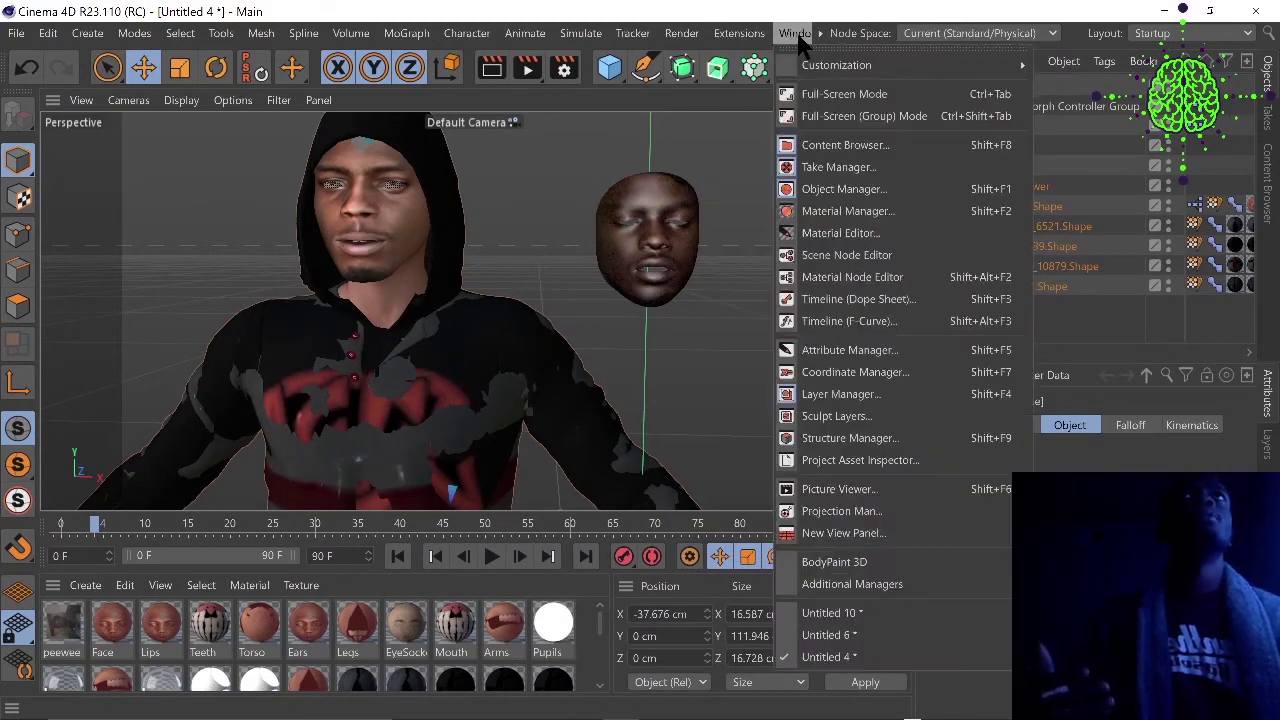
pyautogui.click(840, 613)
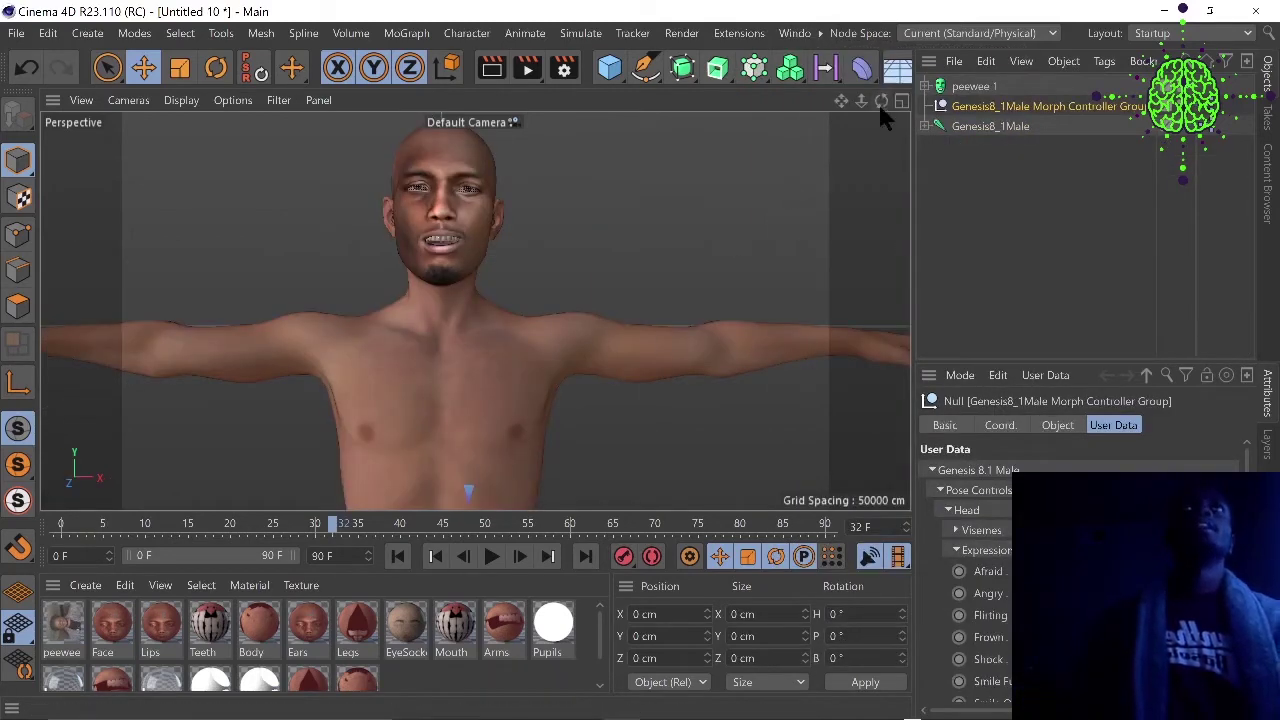
pyautogui.moveTo(879, 97)
pyautogui.mouseDown()
pyautogui.moveTo(880, 135)
pyautogui.moveTo(843, 143)
pyautogui.moveTo(878, 102)
pyautogui.mouseUp()
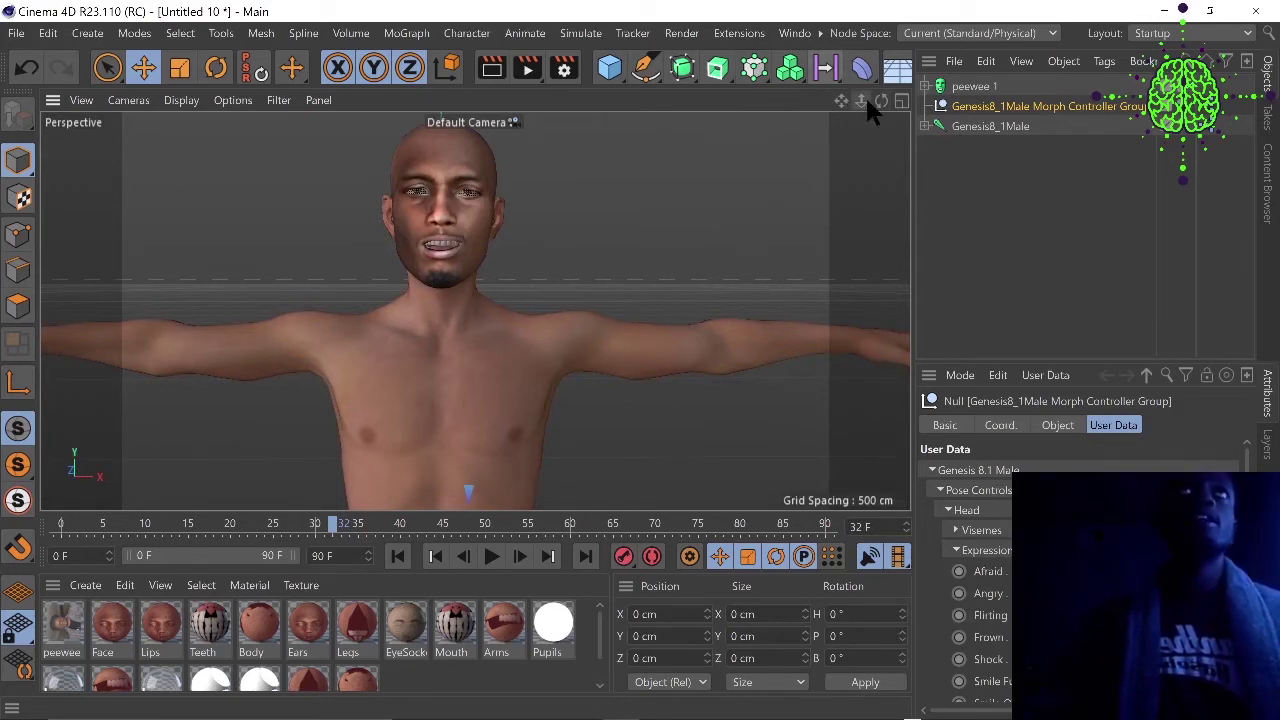
pyautogui.moveTo(858, 103)
pyautogui.mouseDown()
pyautogui.moveTo(975, 113)
pyautogui.moveTo(875, 111)
pyautogui.moveTo(891, 100)
pyautogui.mouseUp()
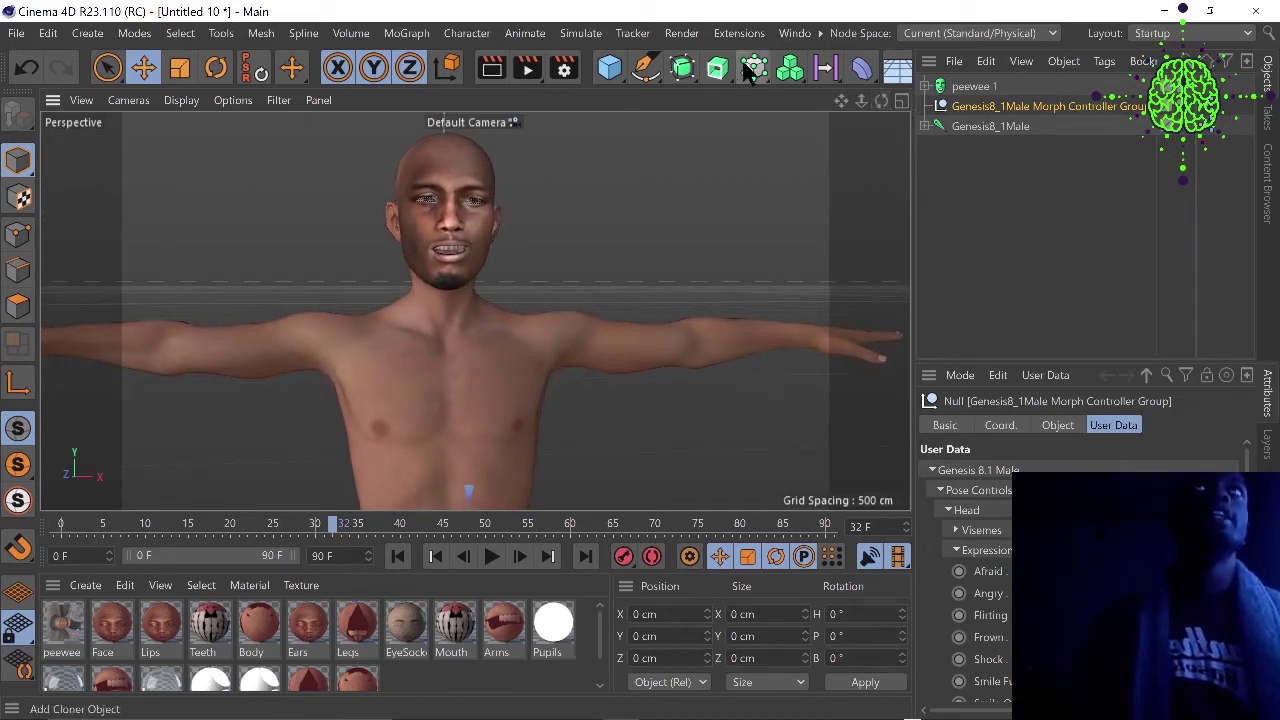
# Delete all objects in the Untitled 10 scene, including the face capture, the morph controller group and the figure.
pyautogui.click(820, 33)
pyautogui.moveTo(837, 81)
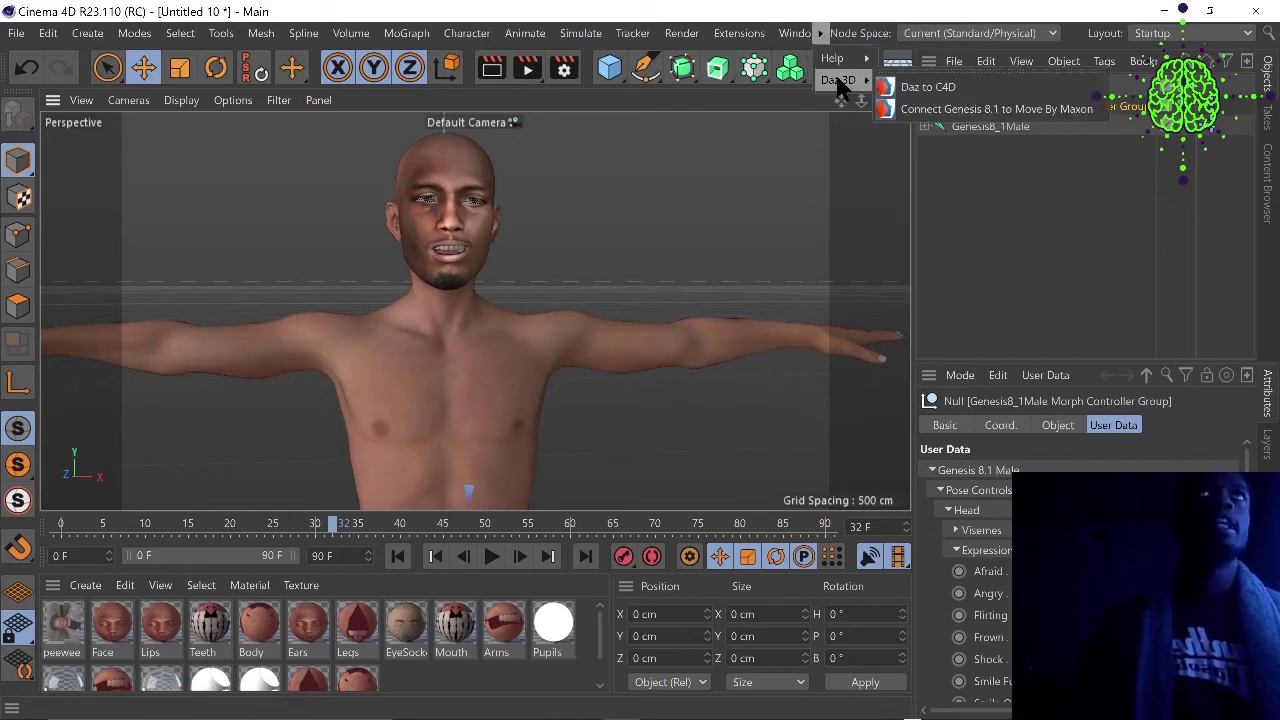
pyautogui.click(925, 87)
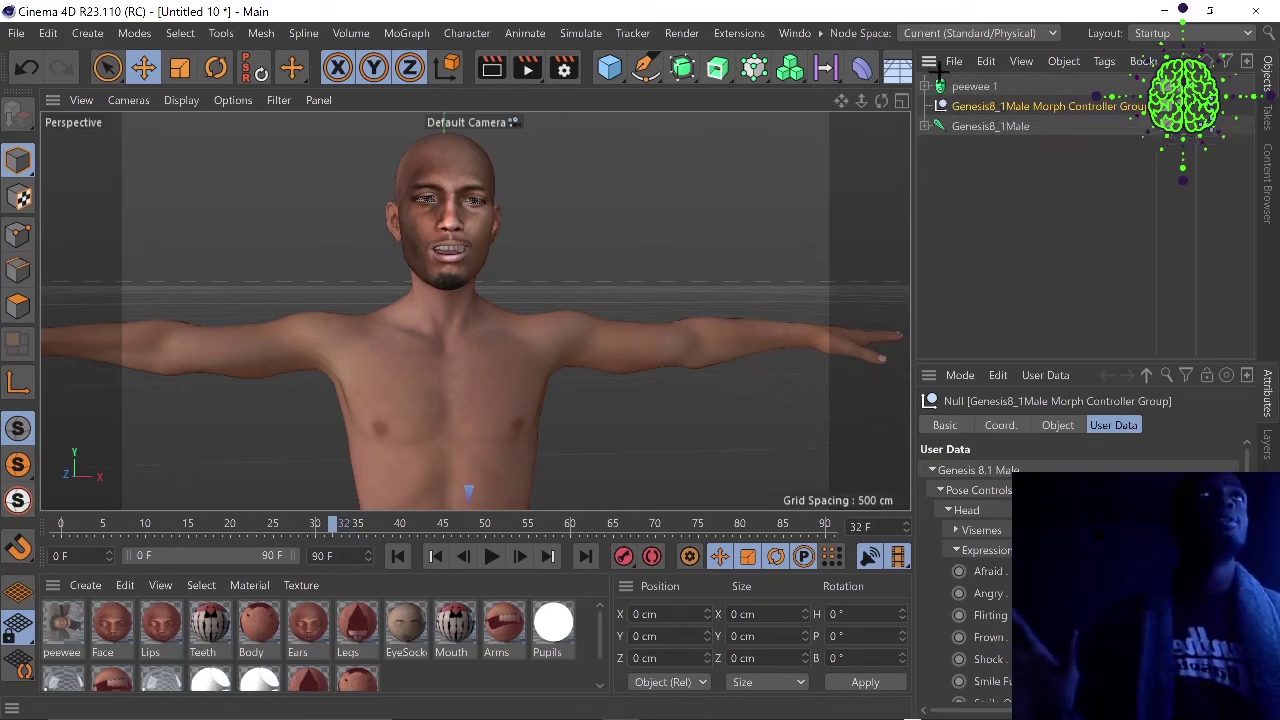
pyautogui.hotkey('ctrl', 'a')
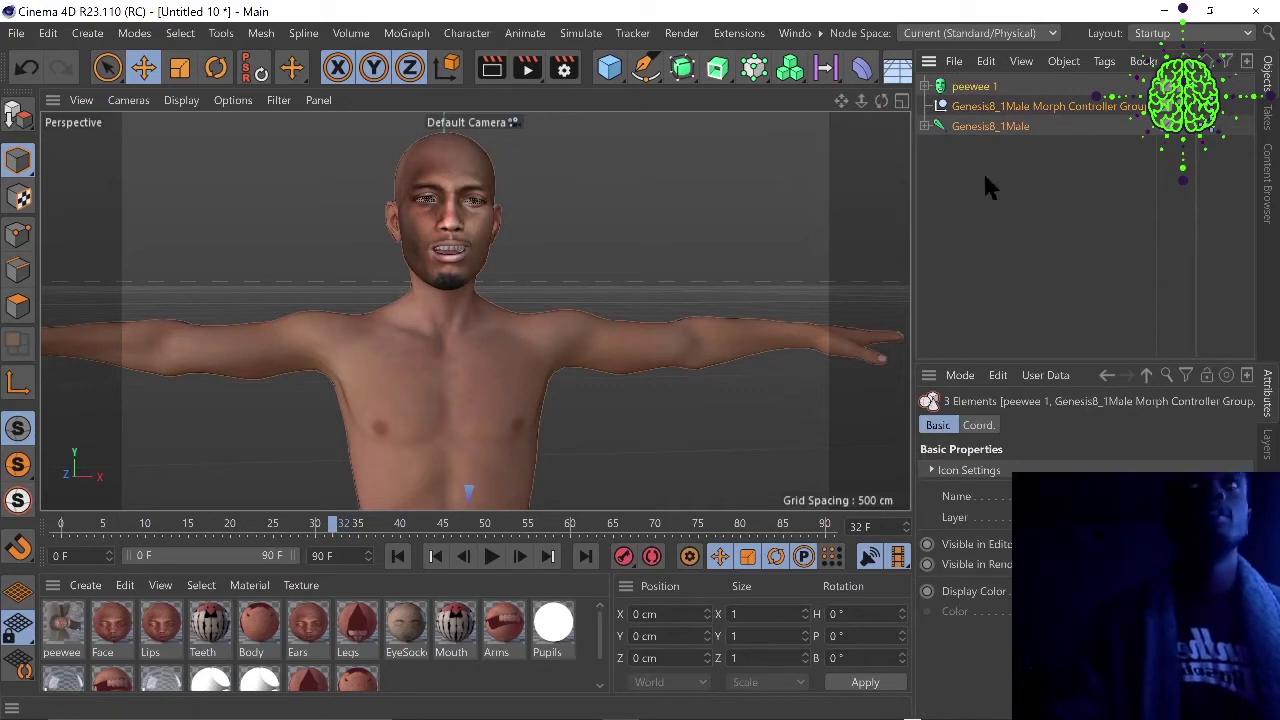
pyautogui.press('Delete')
# Import the Genesis character through the Daz to C4D bridge, convert its base pose to a T-pose, and postpone saving with textures.
pyautogui.click(822, 33)
pyautogui.moveTo(845, 84)
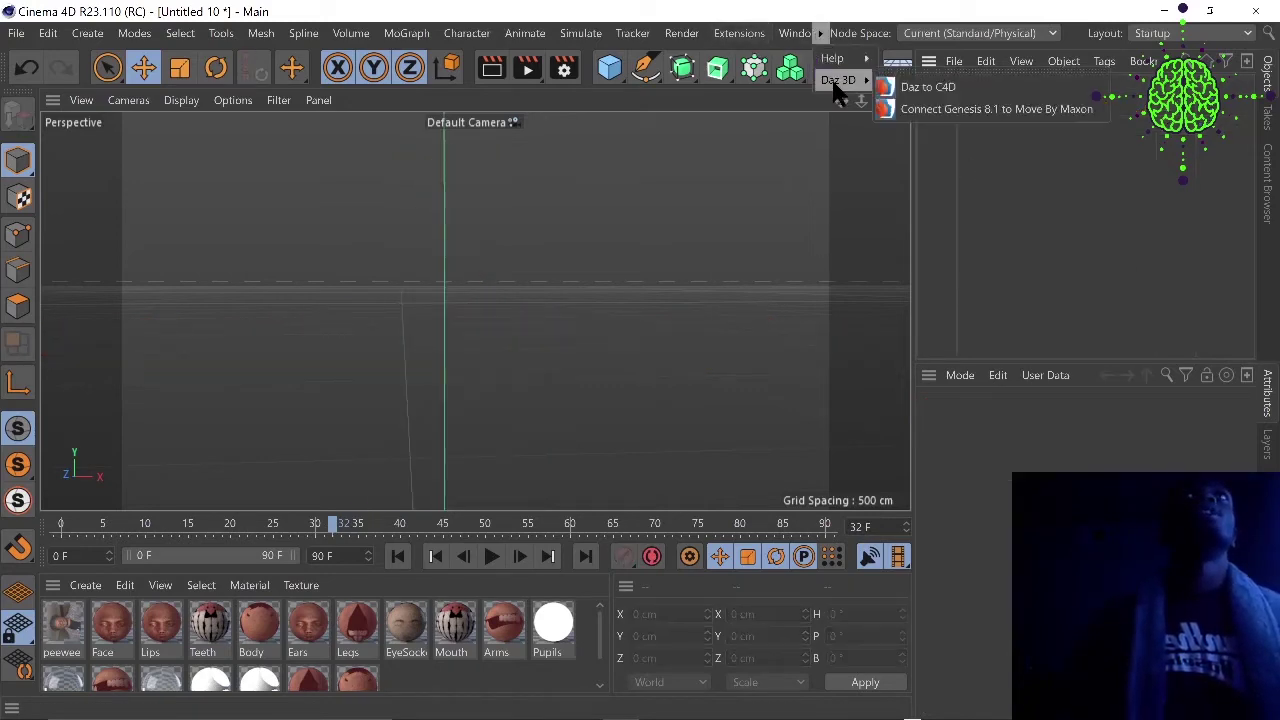
pyautogui.click(910, 88)
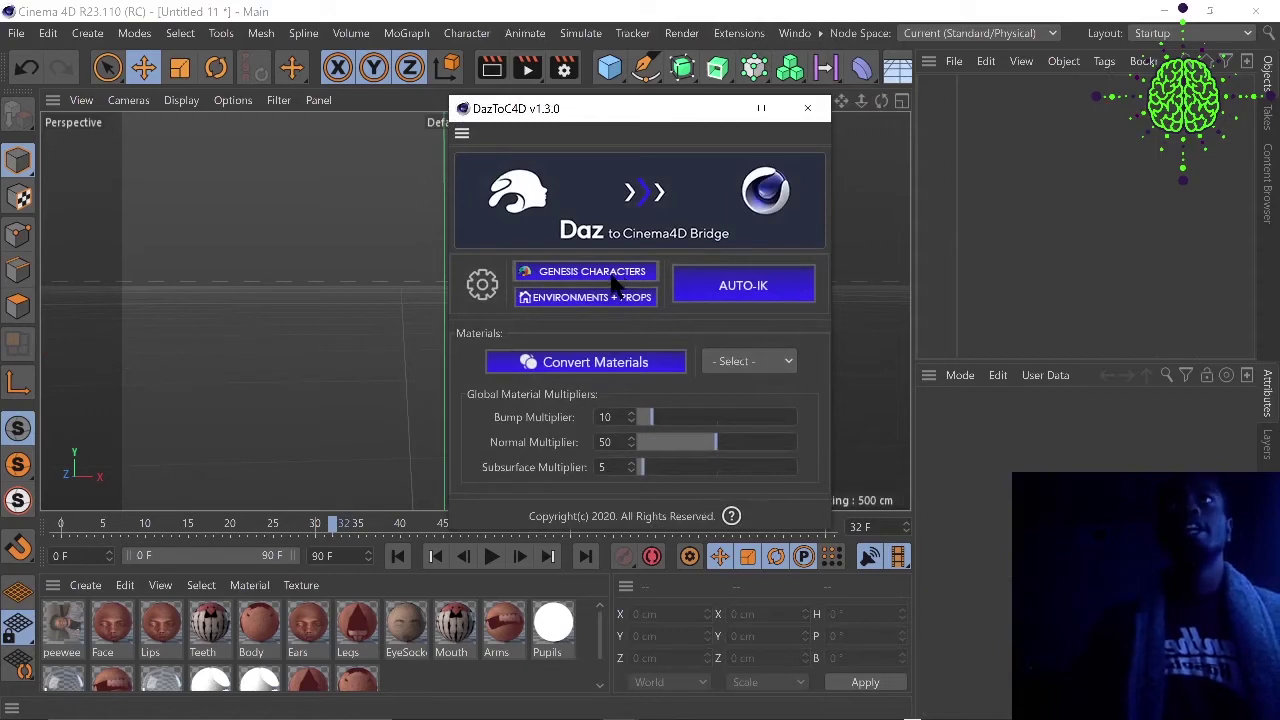
pyautogui.click(613, 279)
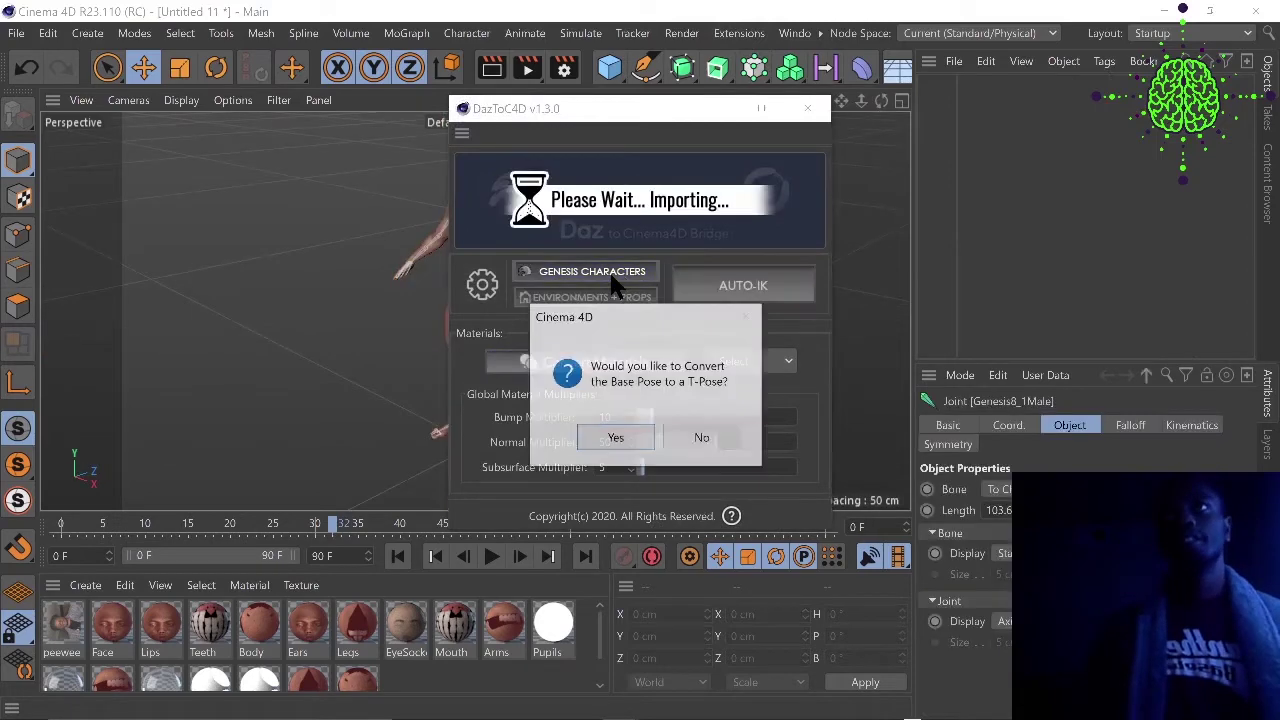
pyautogui.click(612, 440)
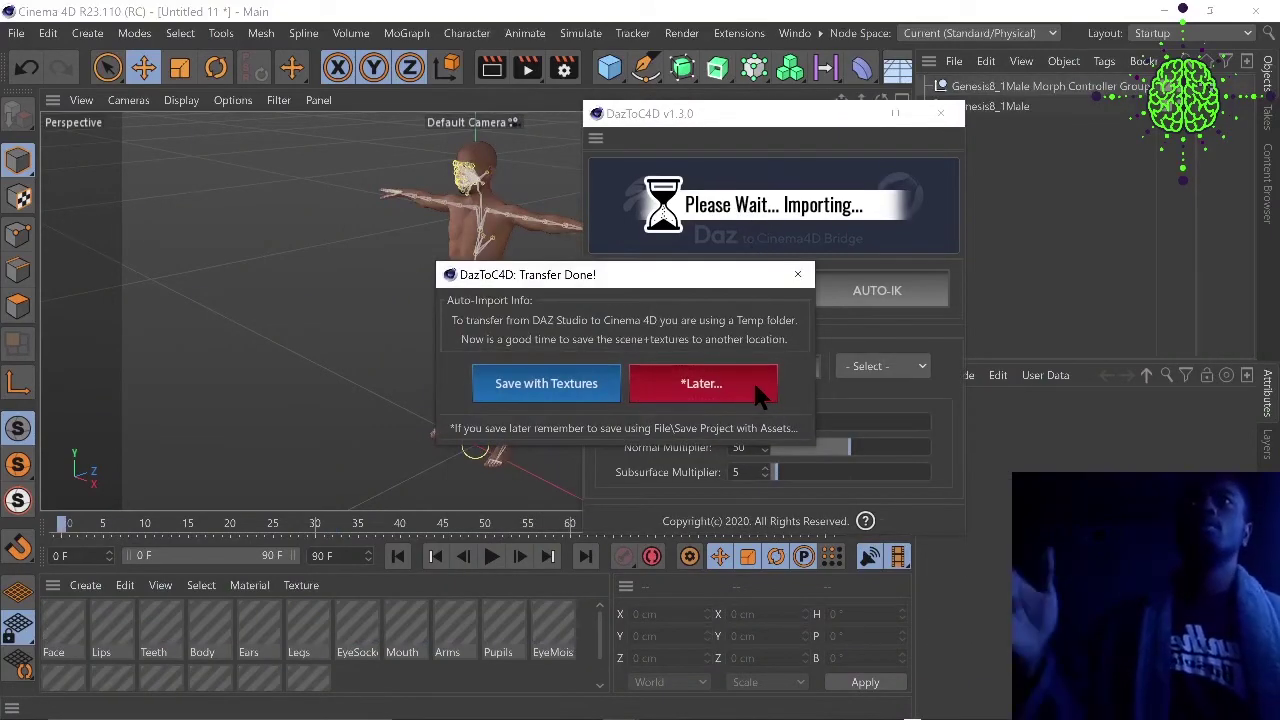
pyautogui.click(755, 390)
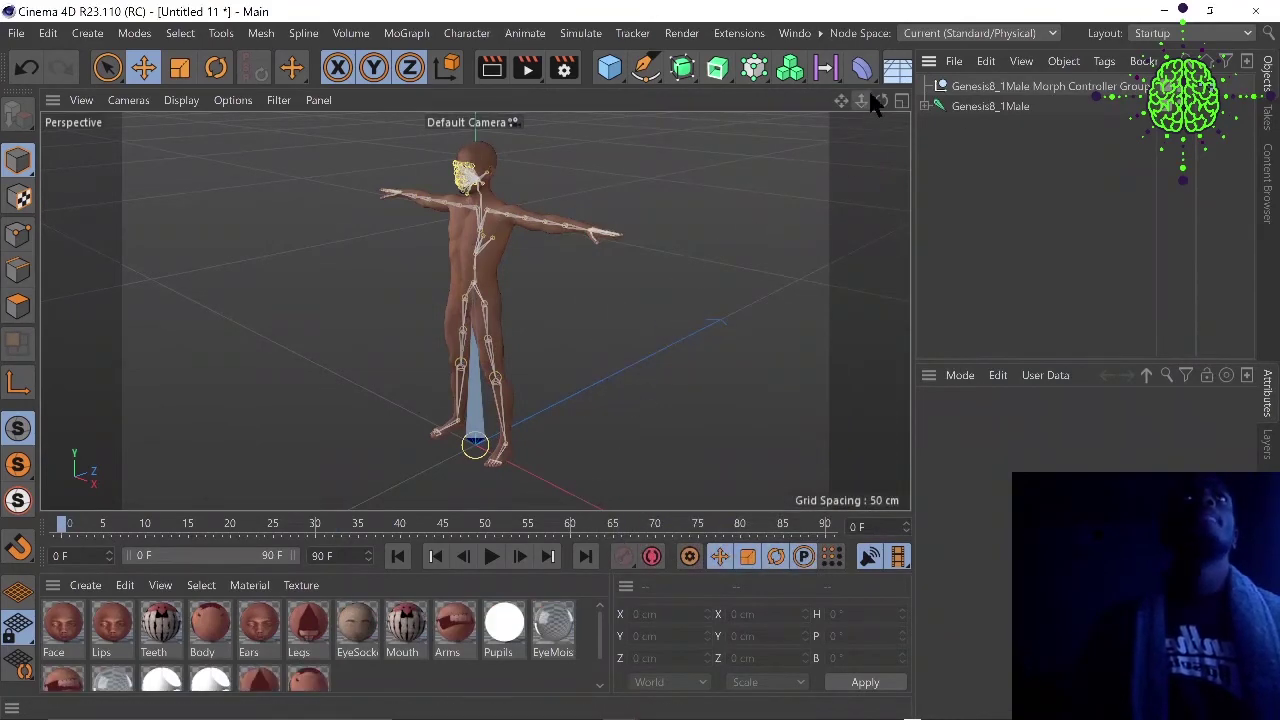
# Hide the joints in the viewport display filter and view the imported character's upper body from the front.
pyautogui.scroll(5, 543, 163)
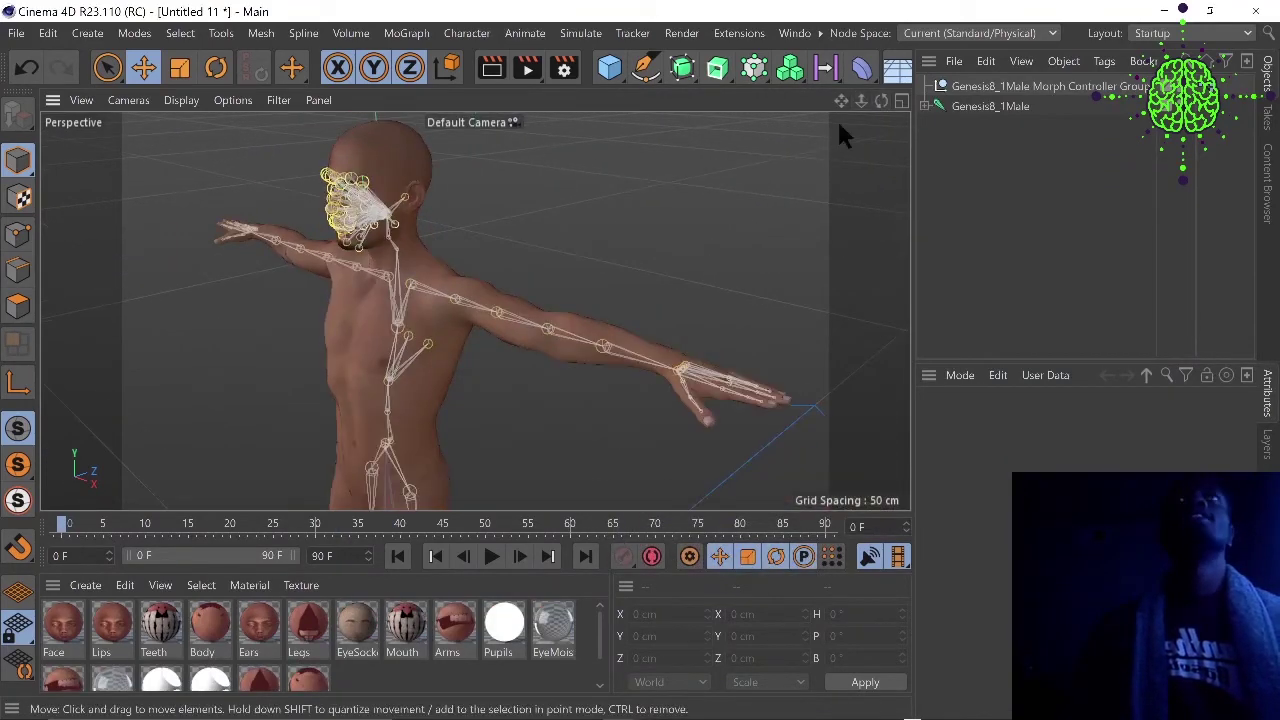
pyautogui.click(280, 101)
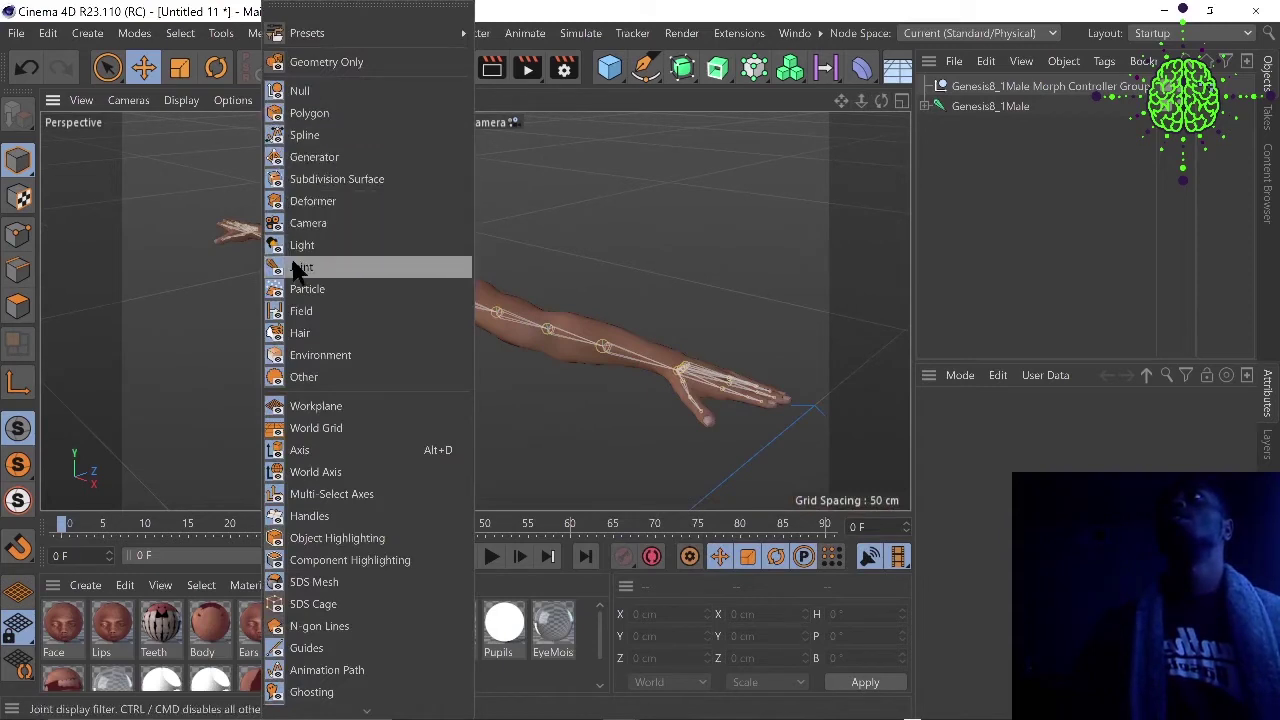
pyautogui.click(340, 266)
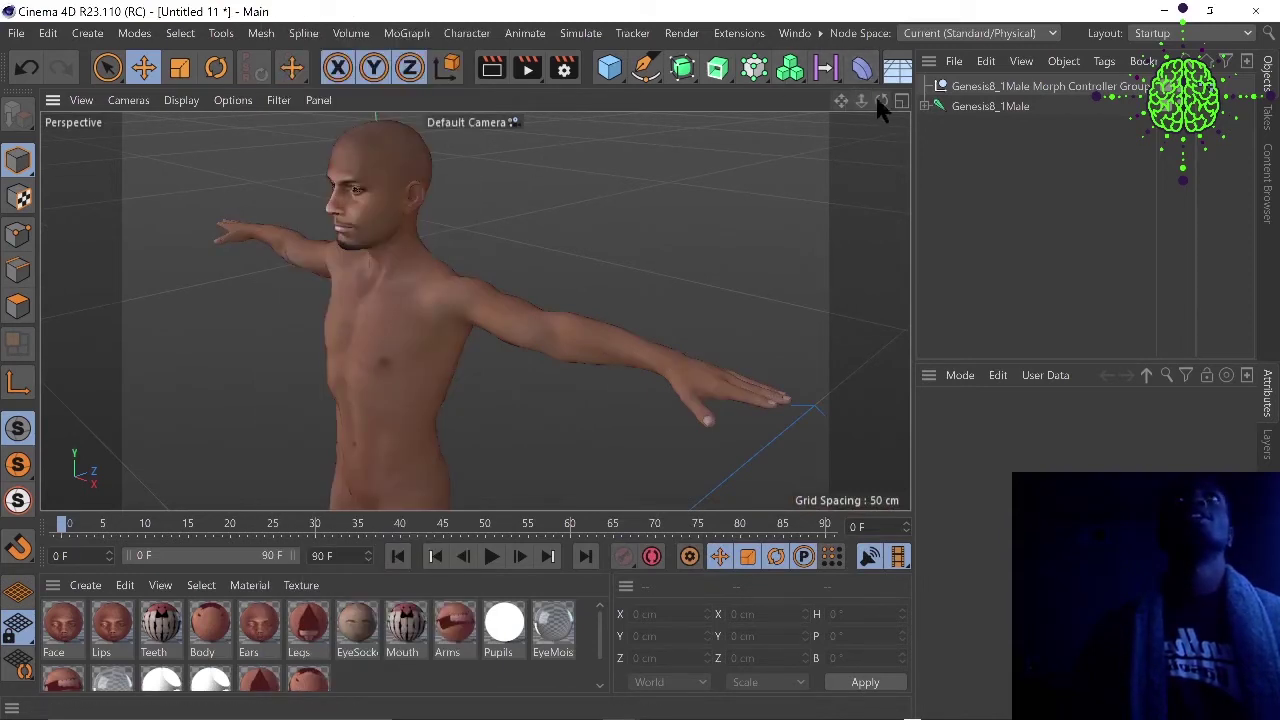
pyautogui.moveTo(881, 101); pyautogui.dragTo(1000, 80)
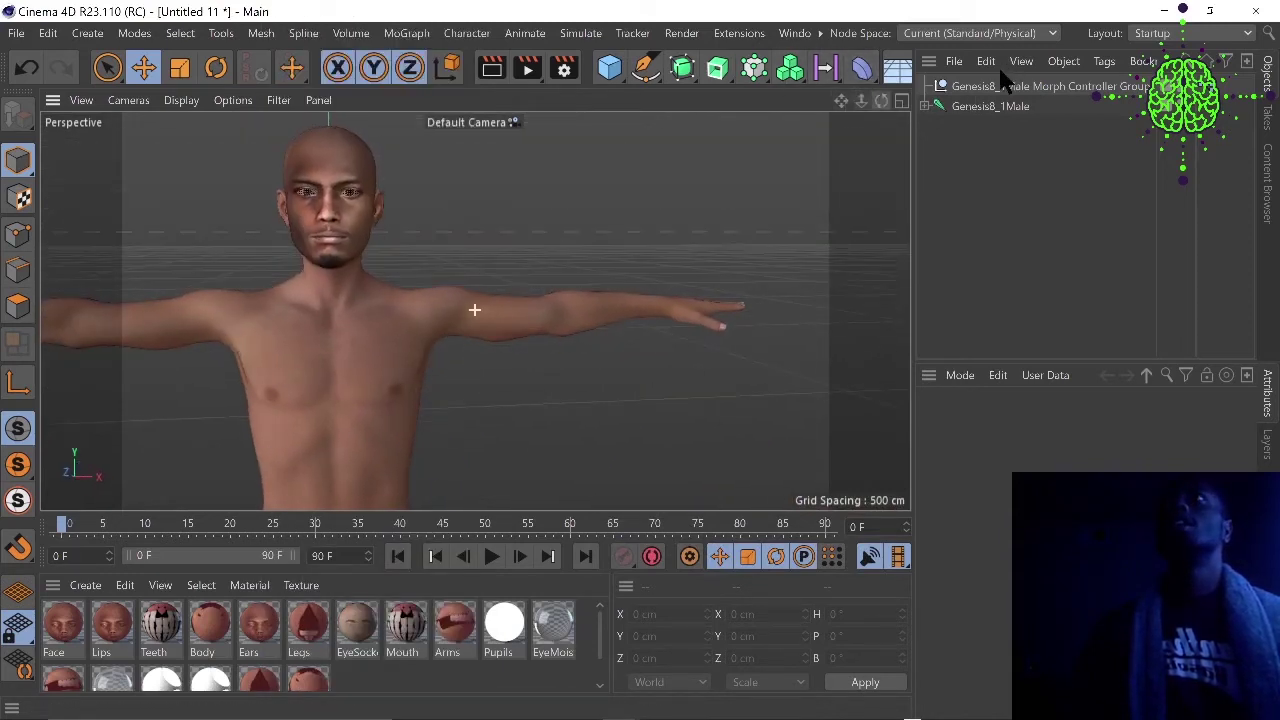
# Add the peewee 1 face capture from Moves by Maxon to the scene and close the capture window.
pyautogui.click(820, 34)
pyautogui.moveTo(830, 82)
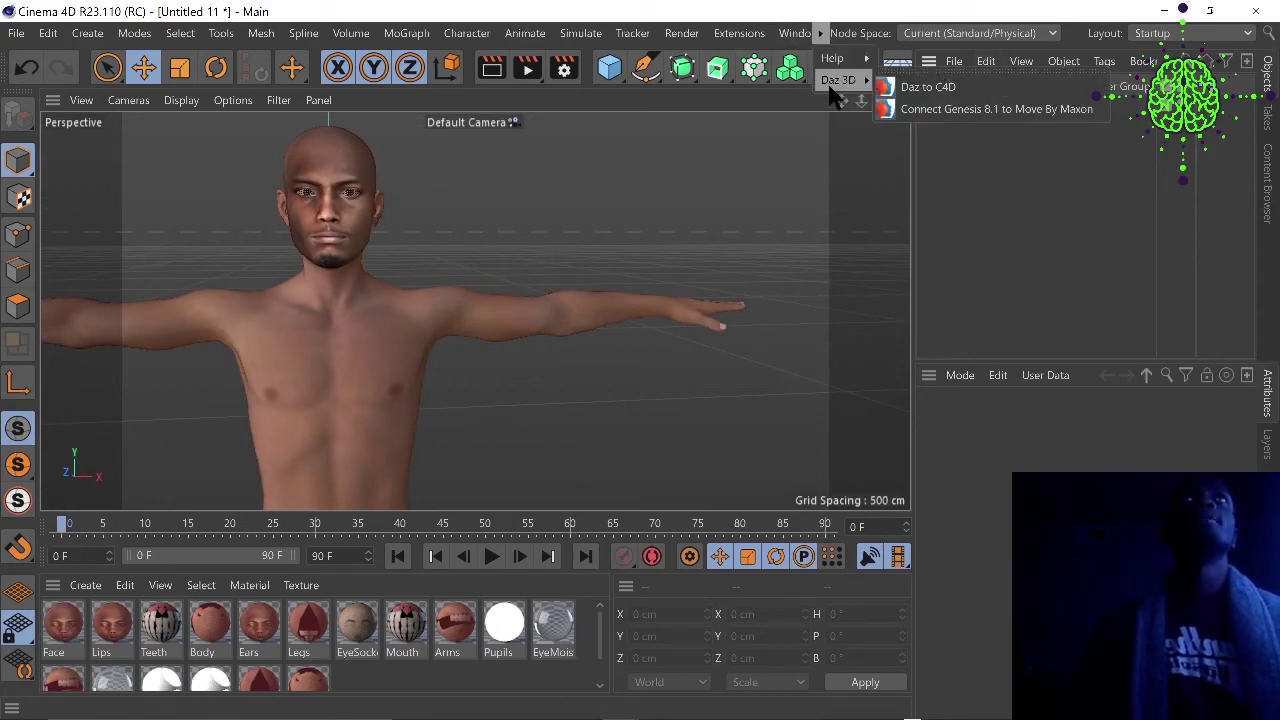
pyautogui.click(739, 33)
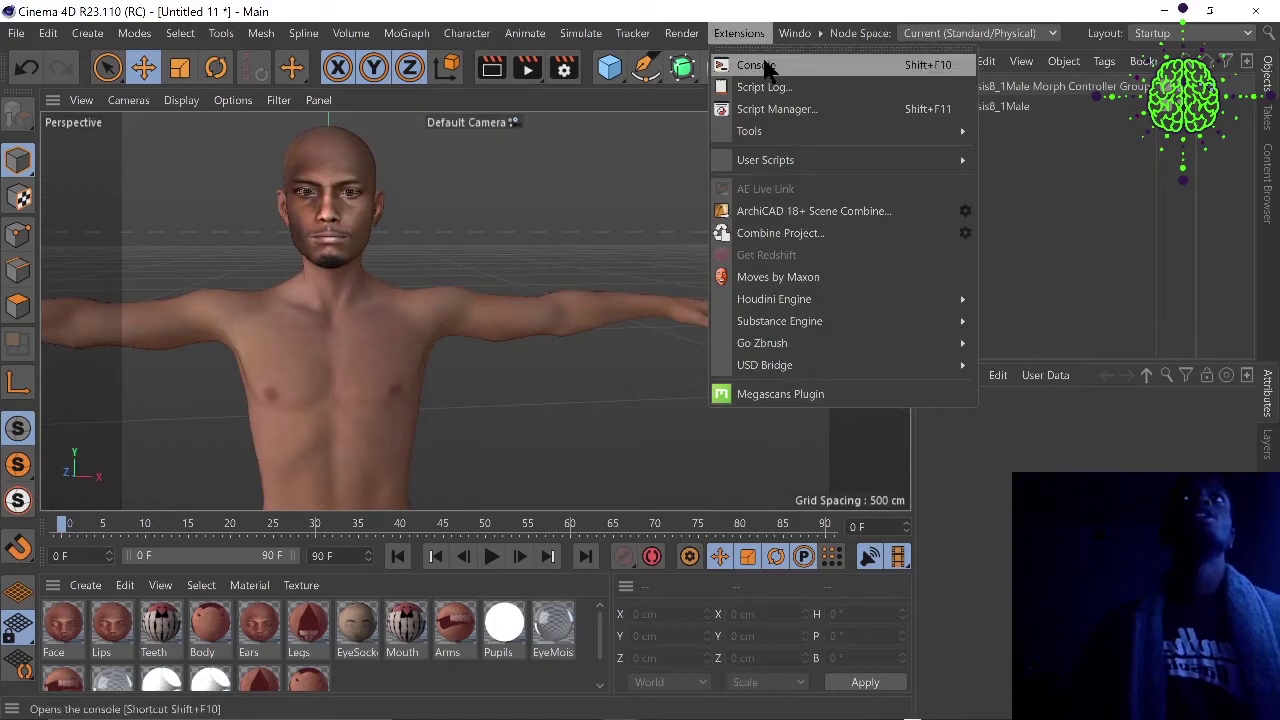
pyautogui.click(775, 277)
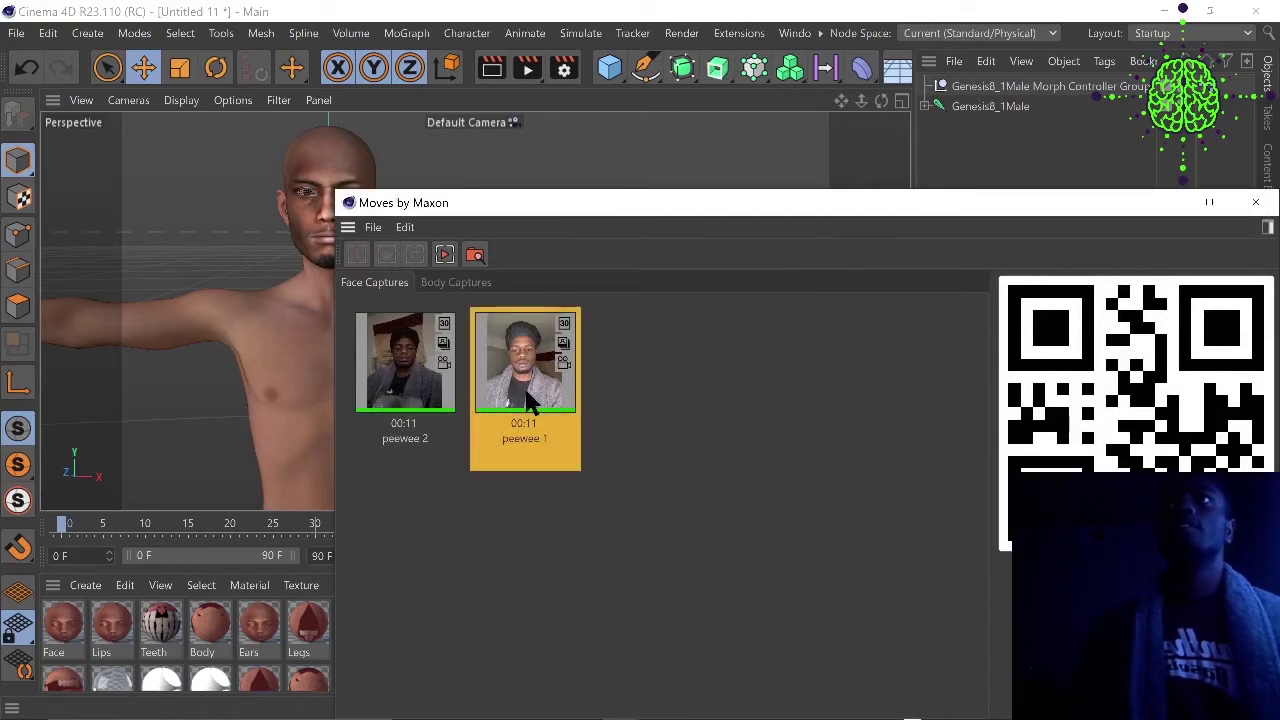
pyautogui.moveTo(603, 214); pyautogui.dragTo(485, 212)
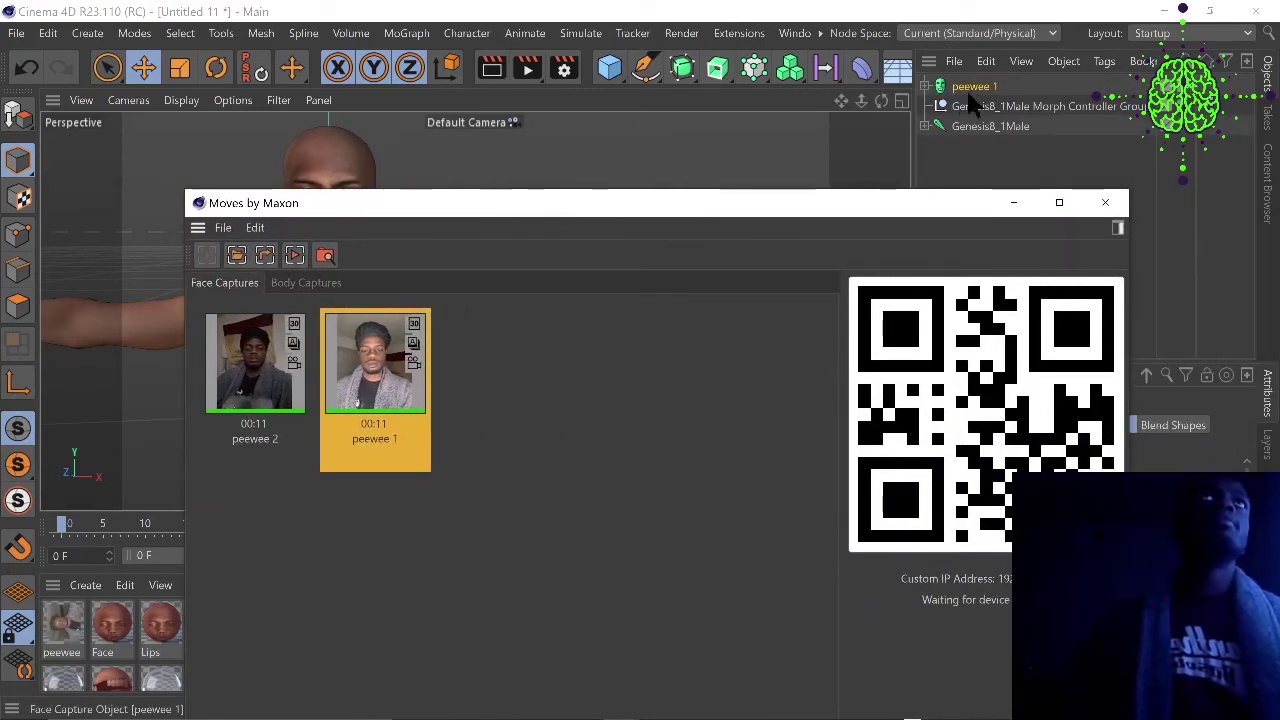
pyautogui.click(1105, 203)
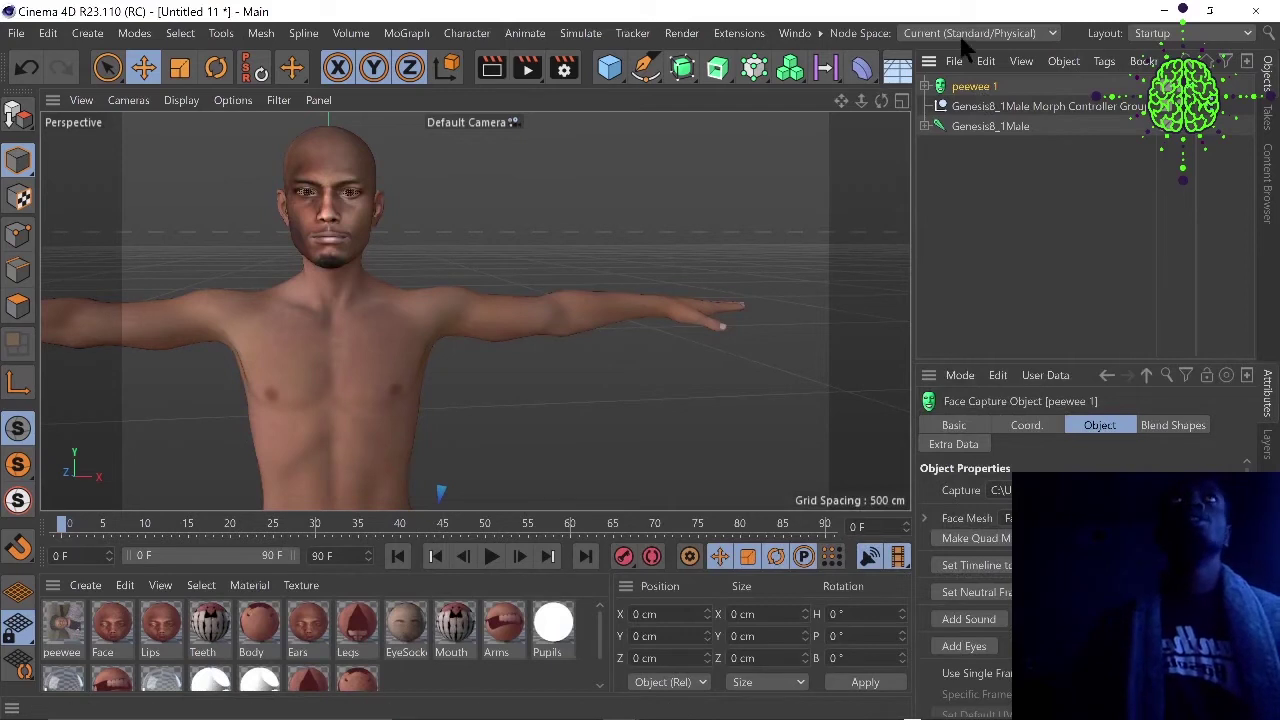
# Move the peewee 1 face capture beside the character's head, to about 53 cm on X and 173 cm on Y.
pyautogui.moveTo(862, 99); pyautogui.dragTo(794, 263)
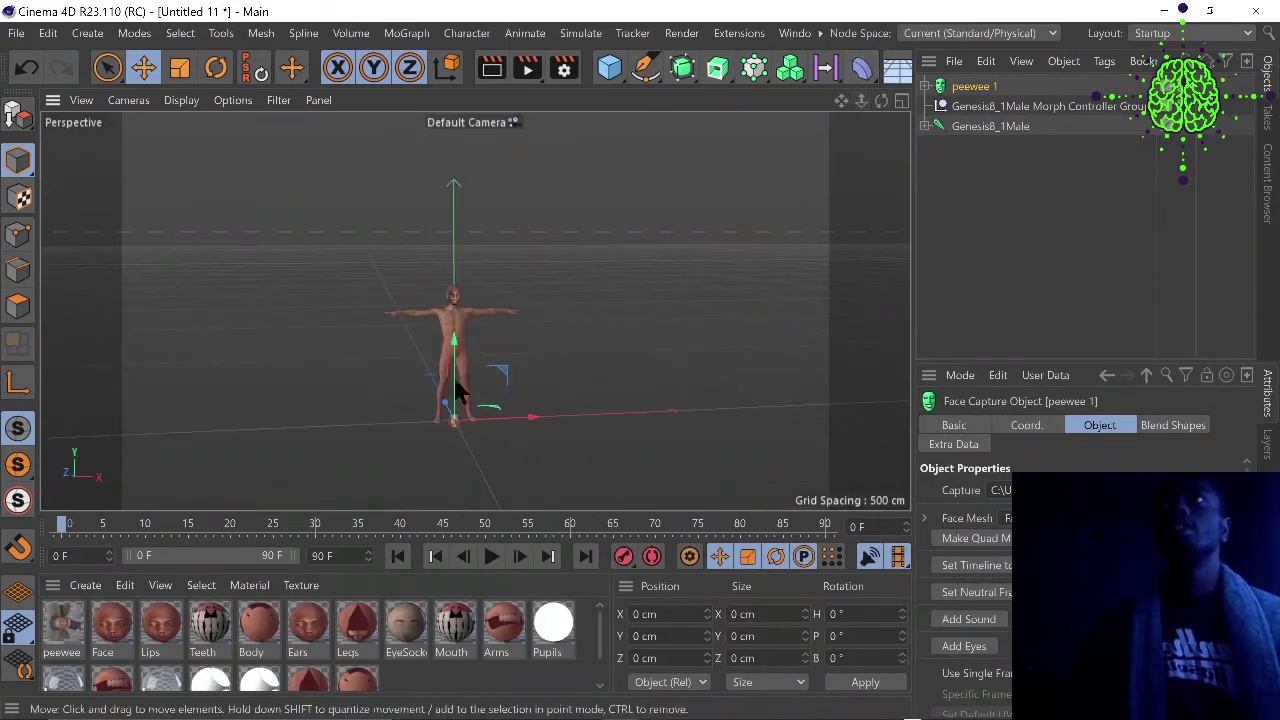
pyautogui.moveTo(450, 342); pyautogui.dragTo(443, 209)
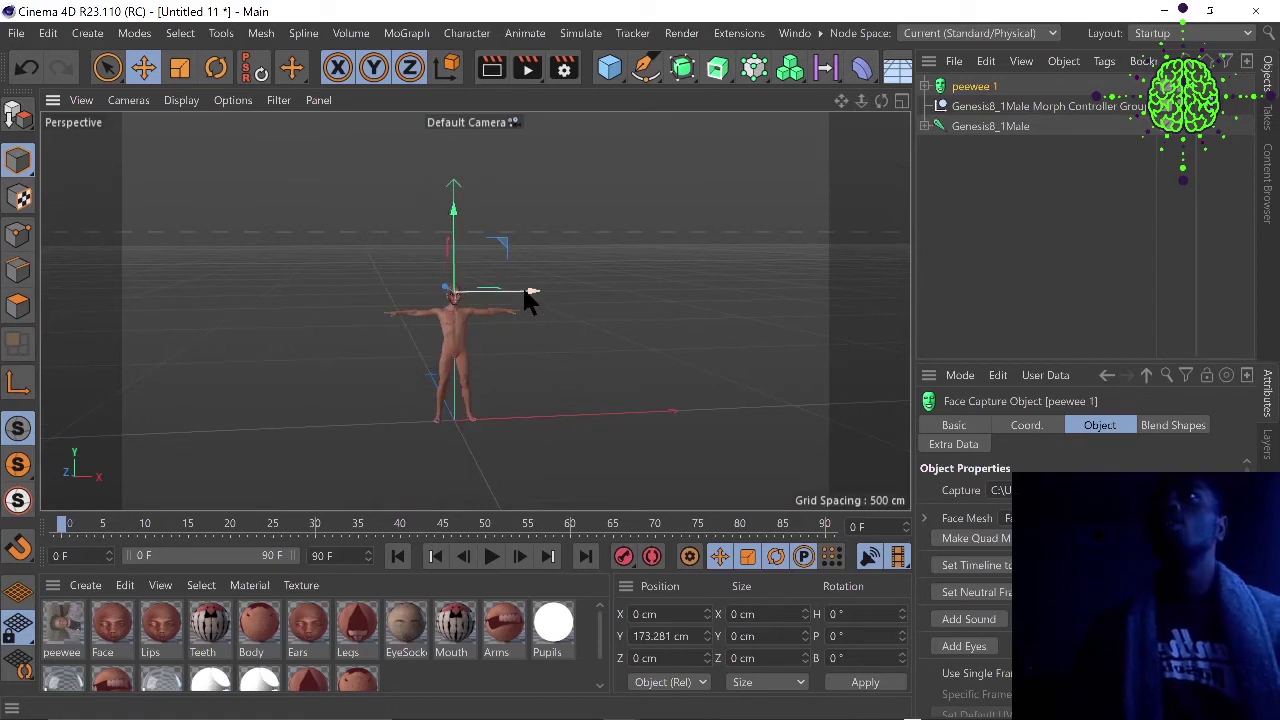
pyautogui.moveTo(528, 297); pyautogui.dragTo(582, 293)
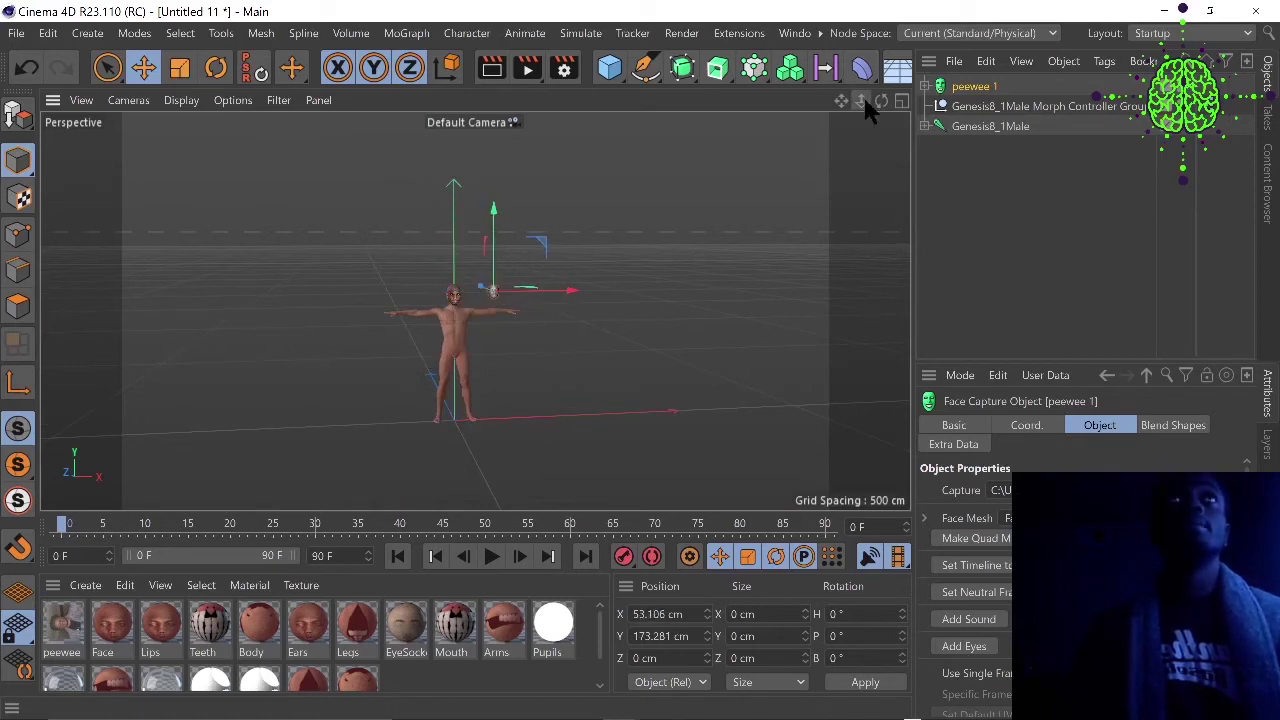
pyautogui.moveTo(863, 95); pyautogui.dragTo(917, 11)
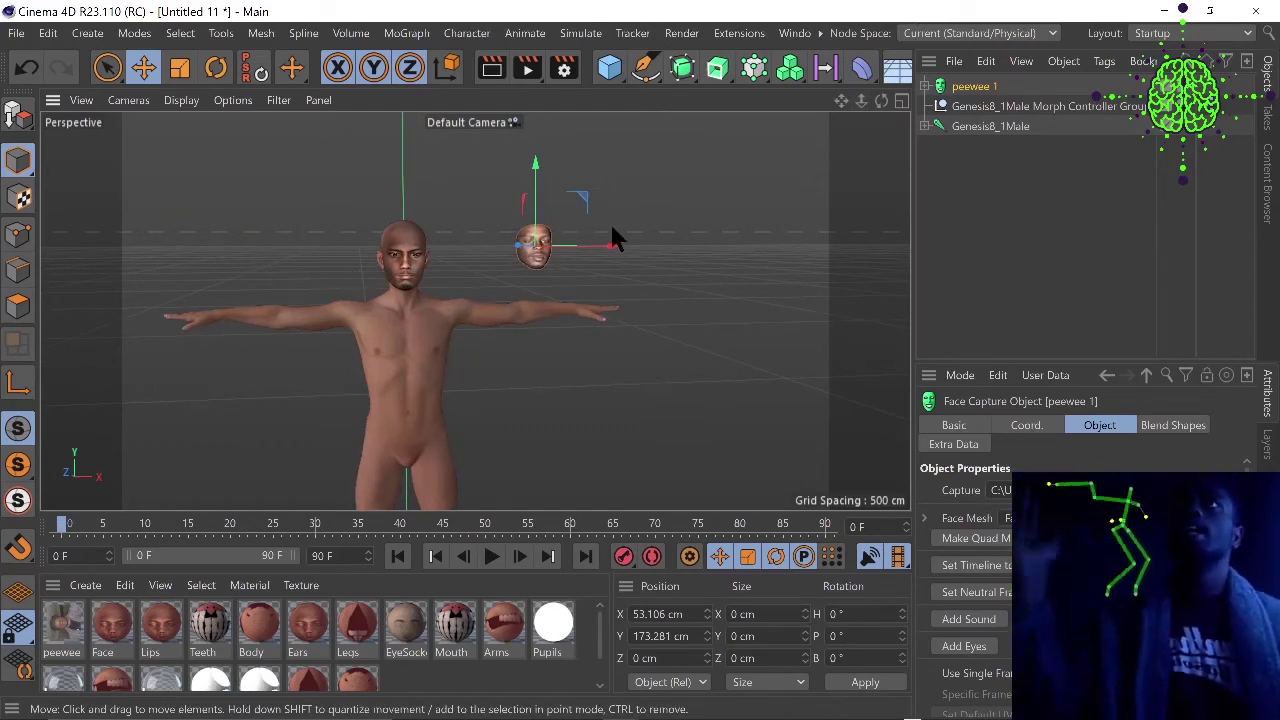
pyautogui.moveTo(878, 96); pyautogui.dragTo(847, 96)
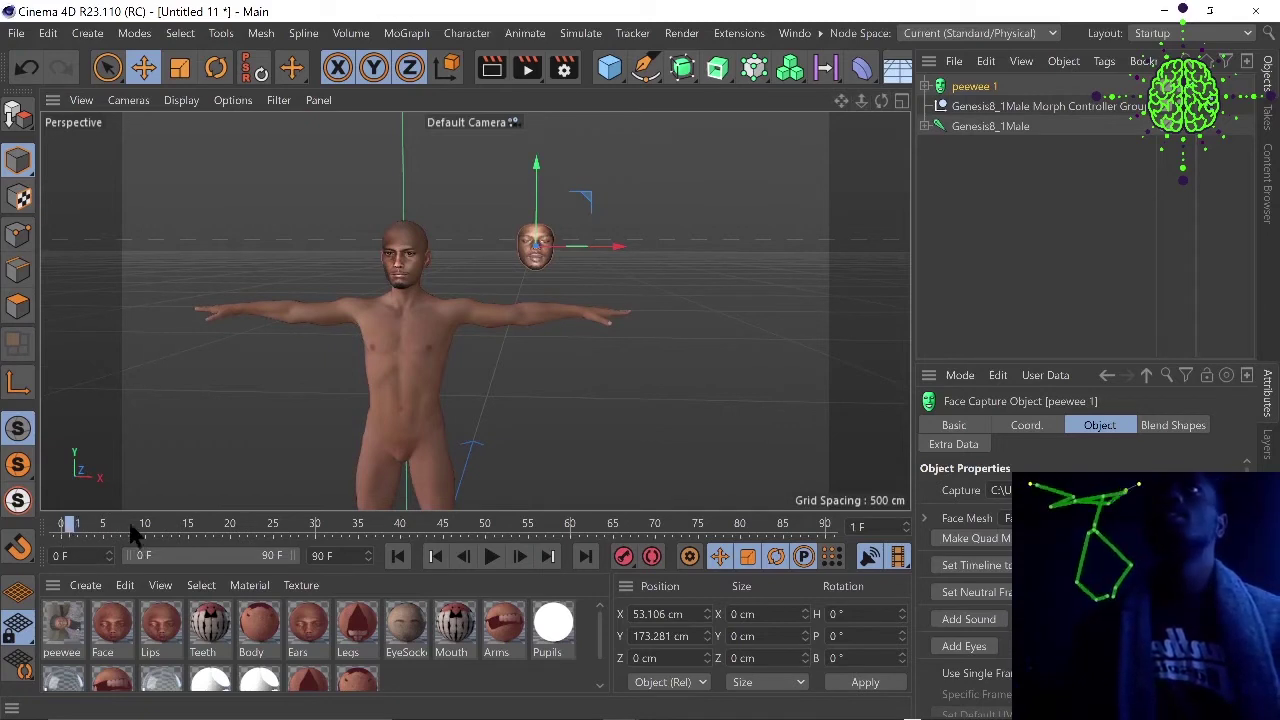
# Scrub the timeline to preview the face capture's motion and return to frame 0.
pyautogui.moveTo(131, 528); pyautogui.dragTo(242, 528)
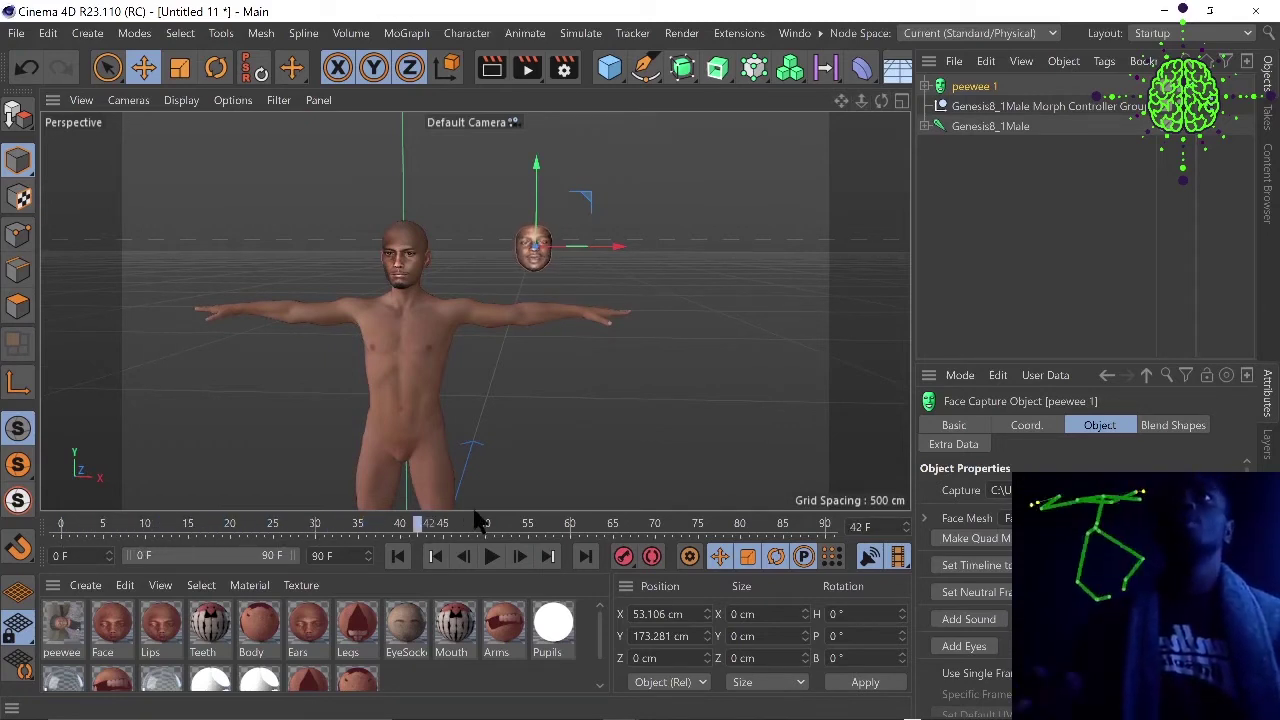
pyautogui.moveTo(645, 510); pyautogui.dragTo(60, 518)
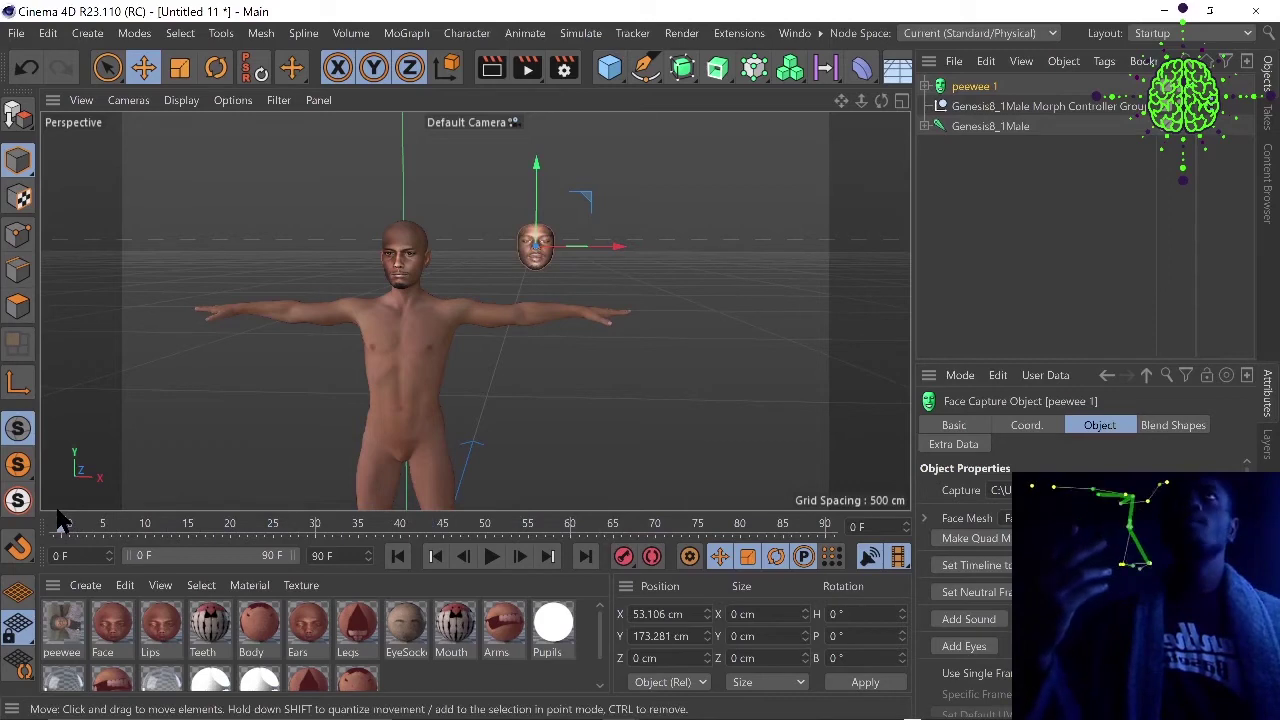
# Open the connector from Genesis 8.1 to Moves by Maxon and assign the Genesis8_1Male morph controller group as its morph controller.
pyautogui.click(819, 33)
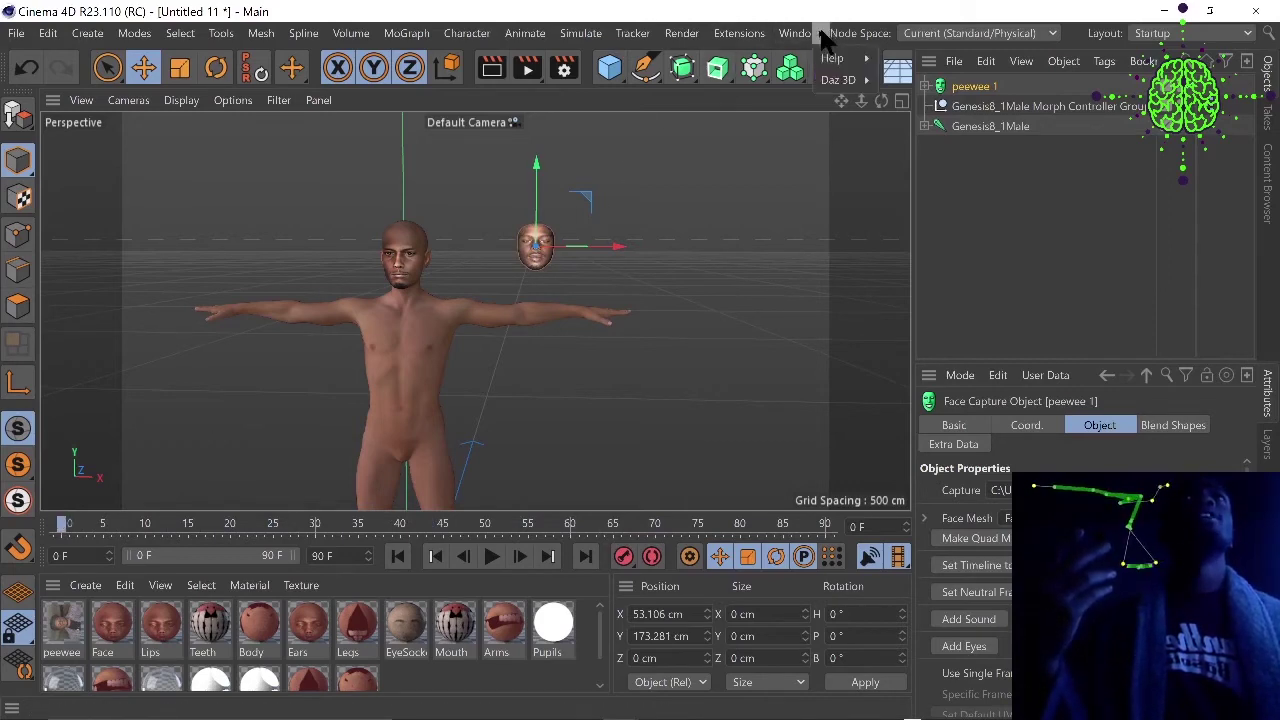
pyautogui.moveTo(838, 80)
pyautogui.click(900, 106)
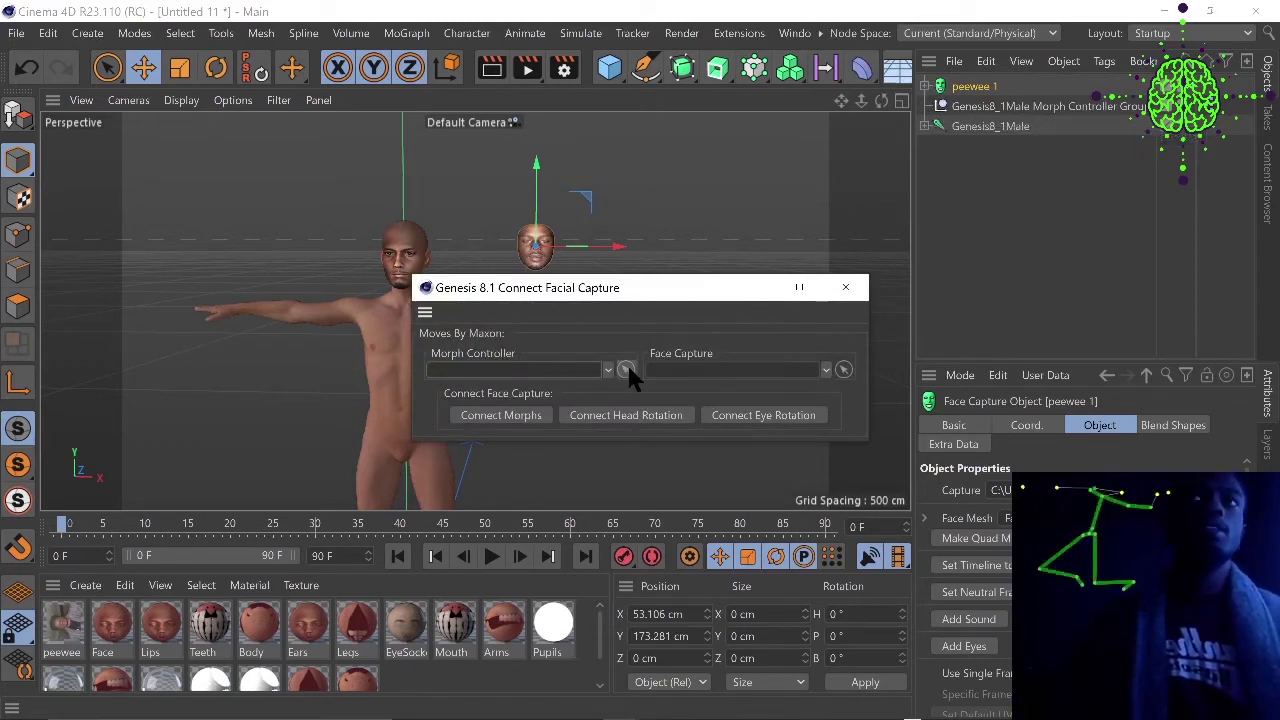
pyautogui.moveTo(606, 289); pyautogui.dragTo(657, 325)
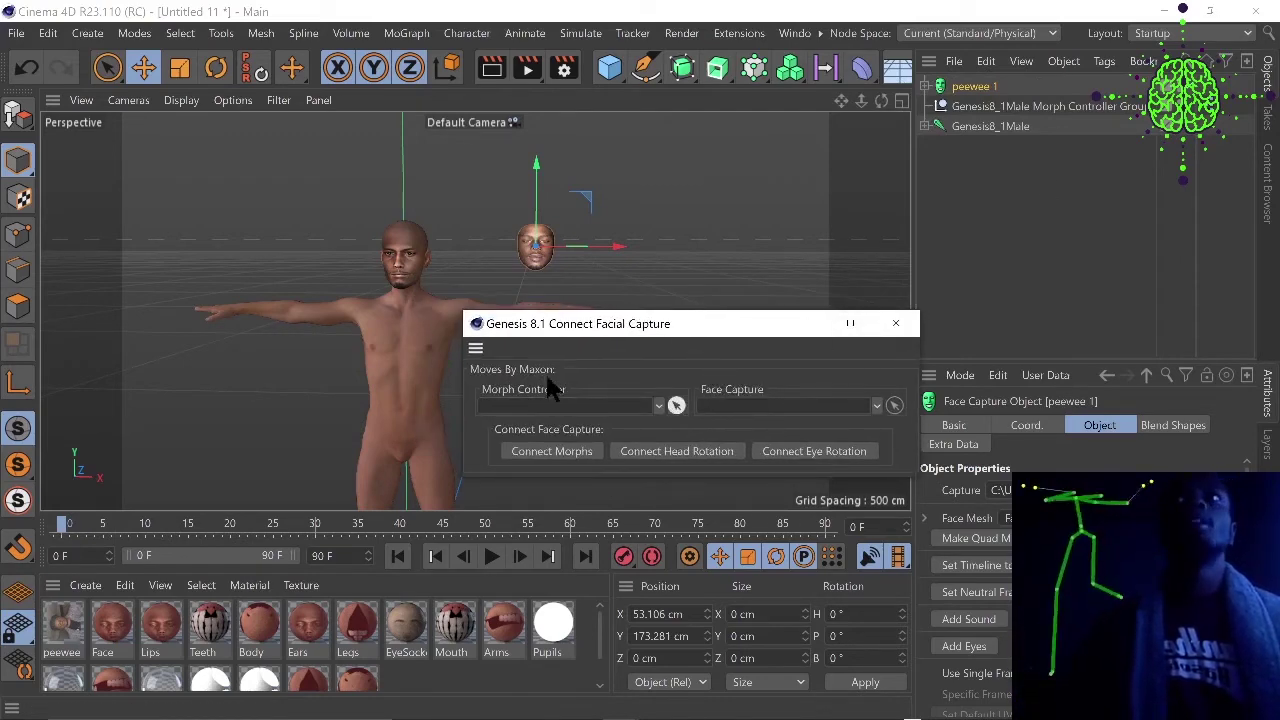
pyautogui.click(676, 405)
pyautogui.click(1040, 110)
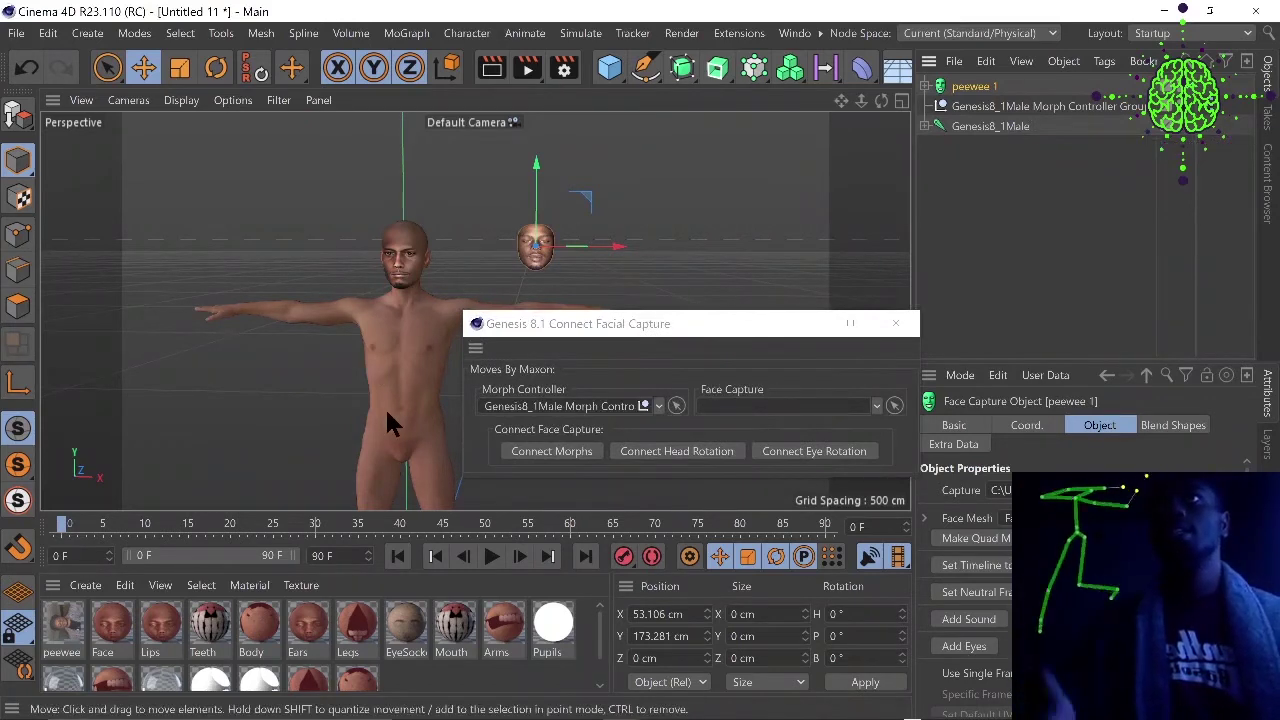
# Assign peewee 1 as the face capture and connect its morphs, head rotation and eye rotation to the character.
pyautogui.click(894, 405)
pyautogui.click(964, 88)
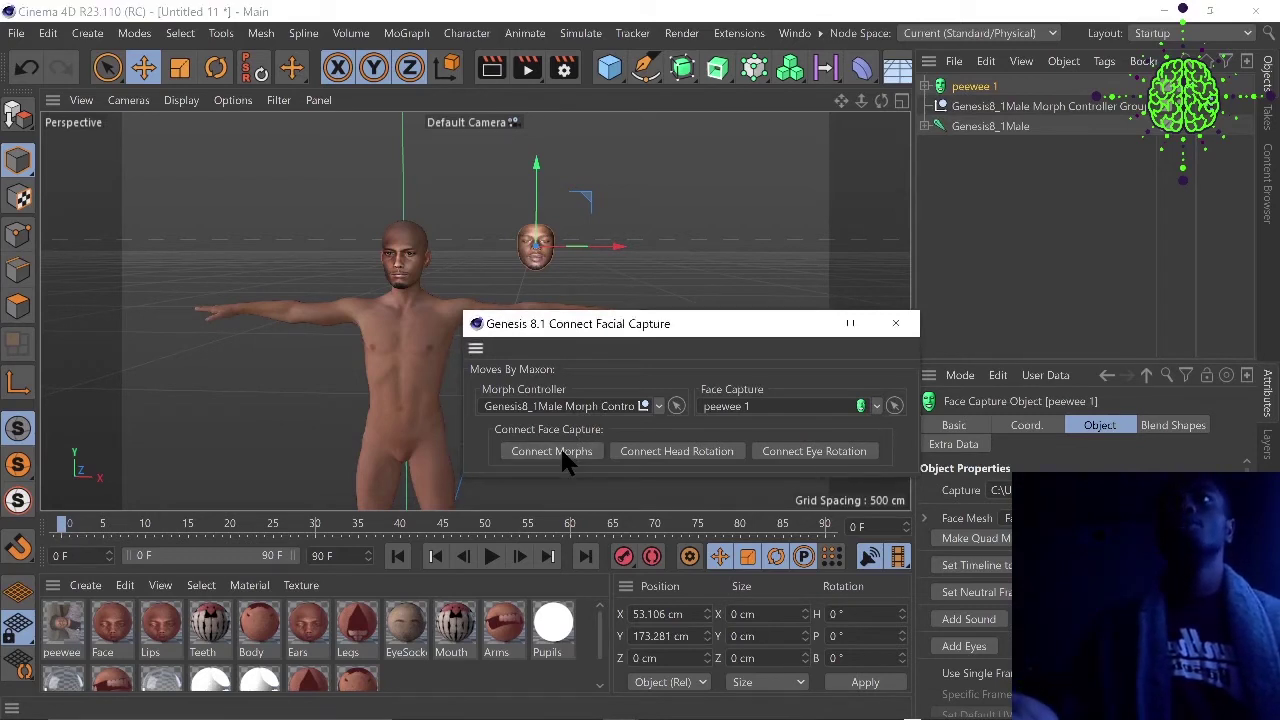
pyautogui.click(672, 452)
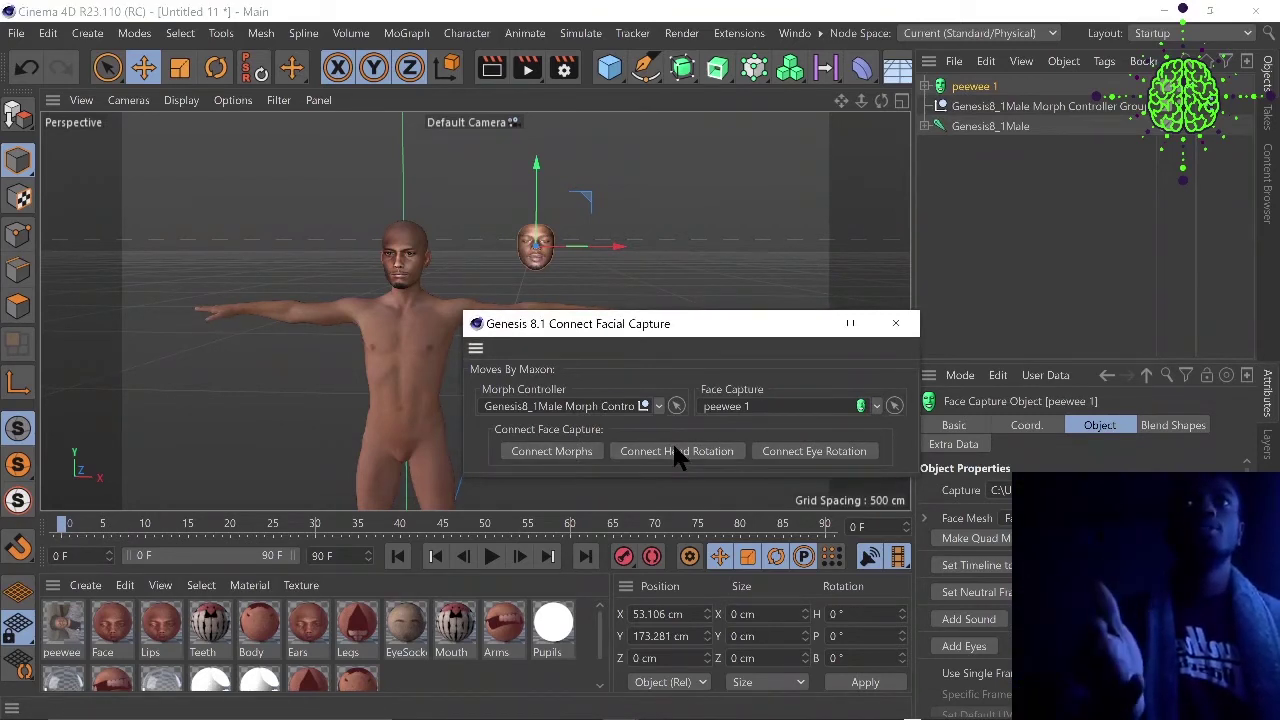
pyautogui.click(824, 455)
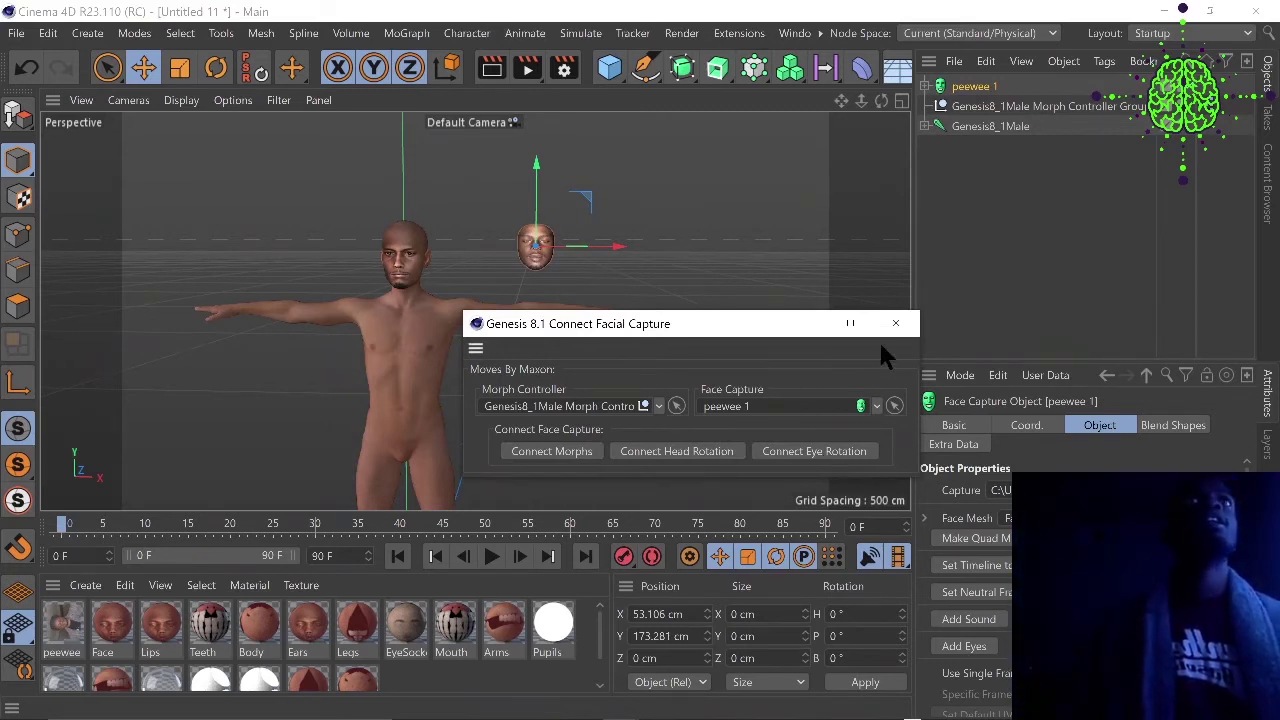
# Extend the timeline to 300 frames and scrub it to preview the connected facial animation, finishing at frame 0.
pyautogui.click(62, 535)
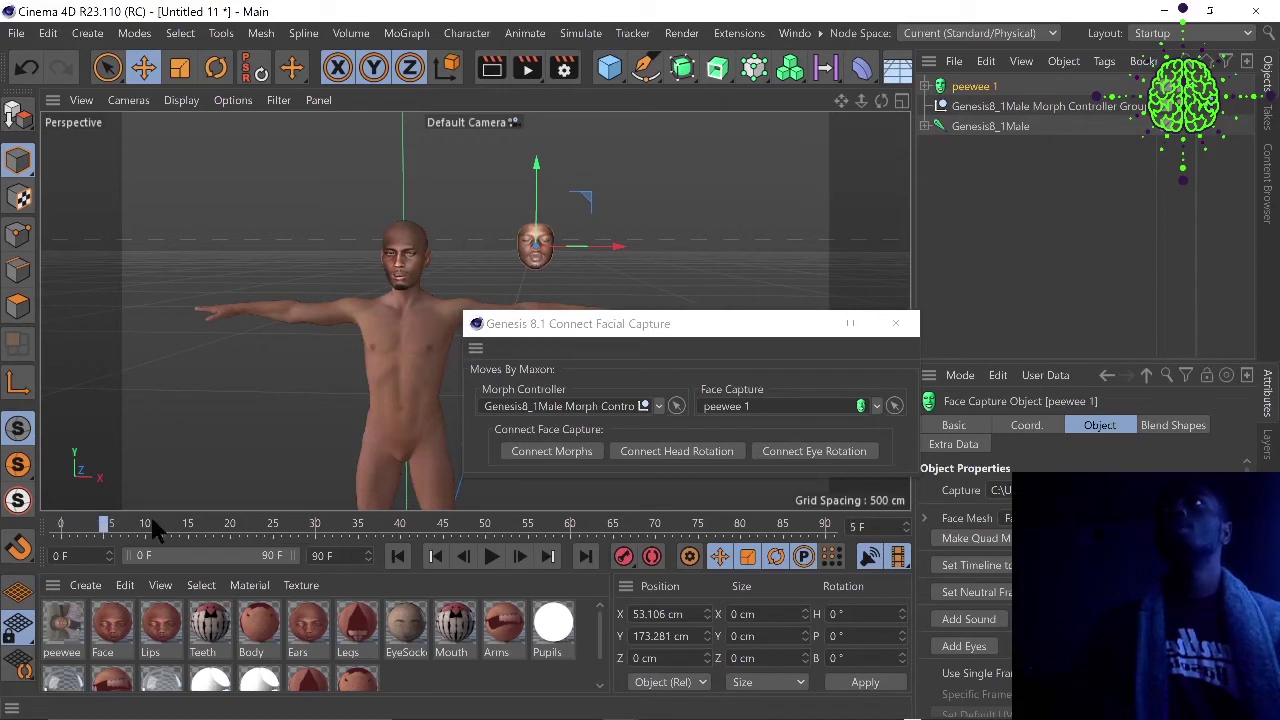
pyautogui.moveTo(152, 535); pyautogui.dragTo(462, 530)
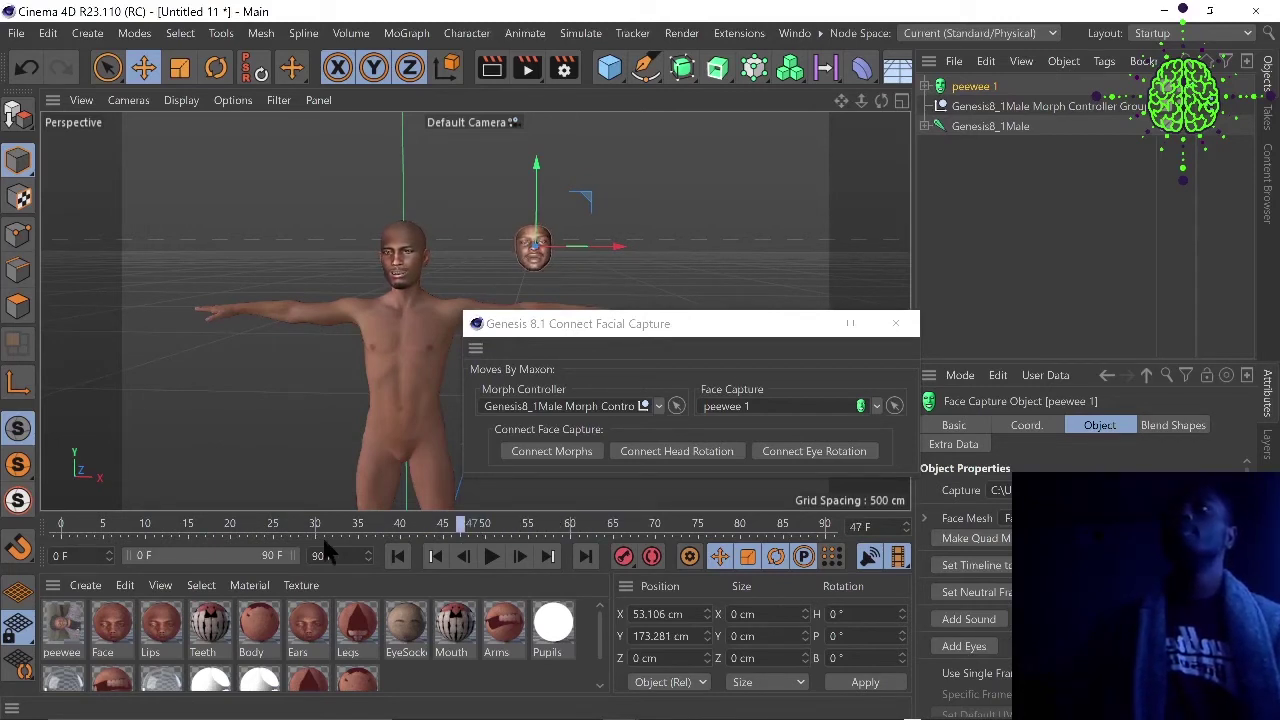
pyautogui.press('f')
pyautogui.press('f')
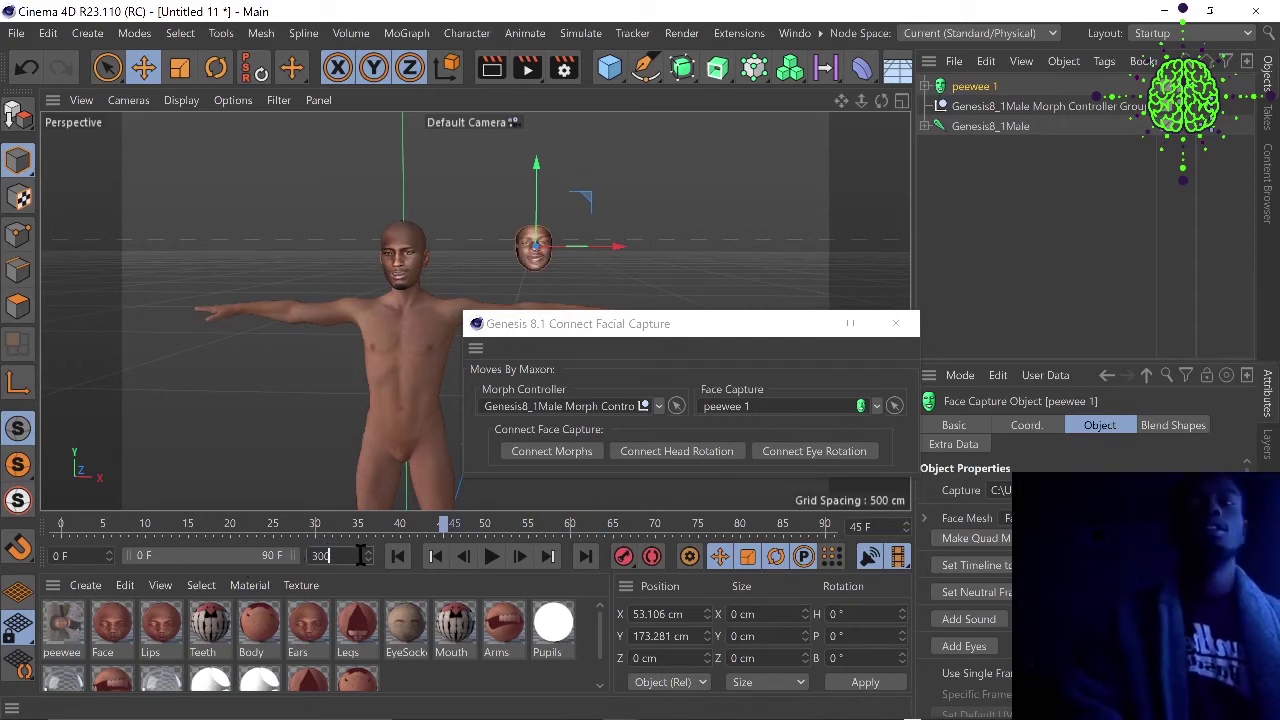
pyautogui.press('Return')
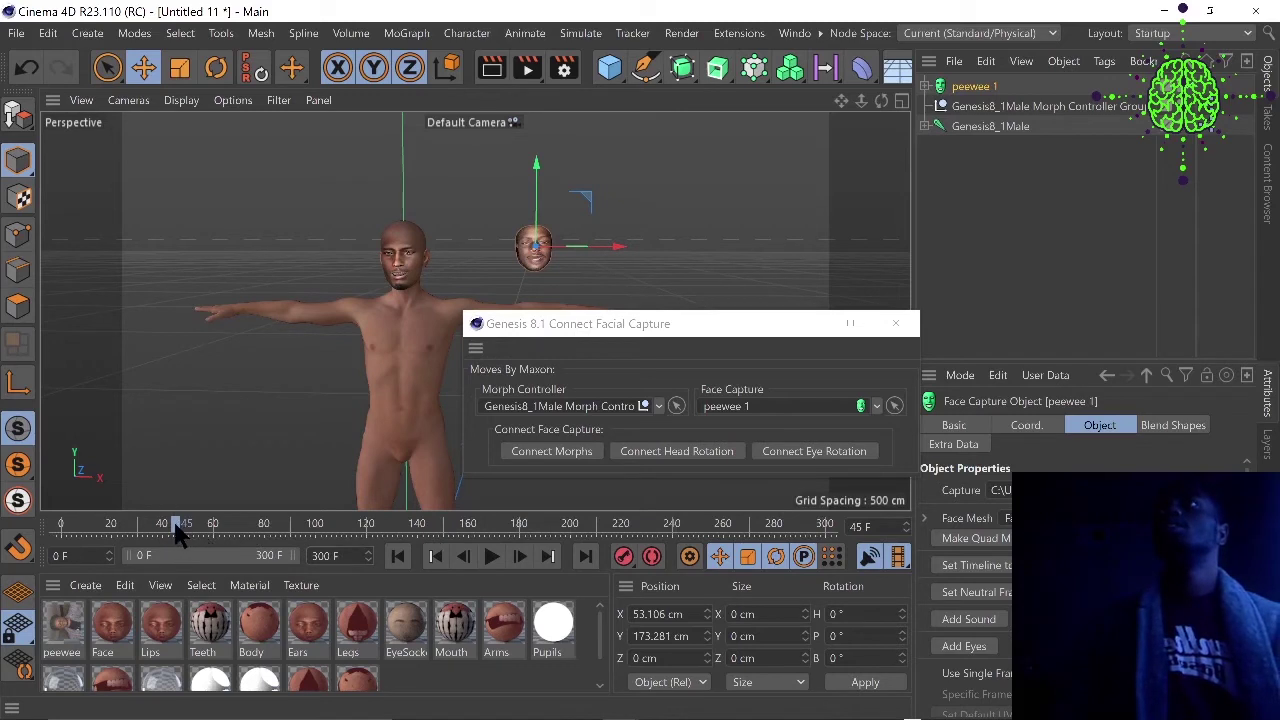
pyautogui.moveTo(178, 535); pyautogui.dragTo(38, 514)
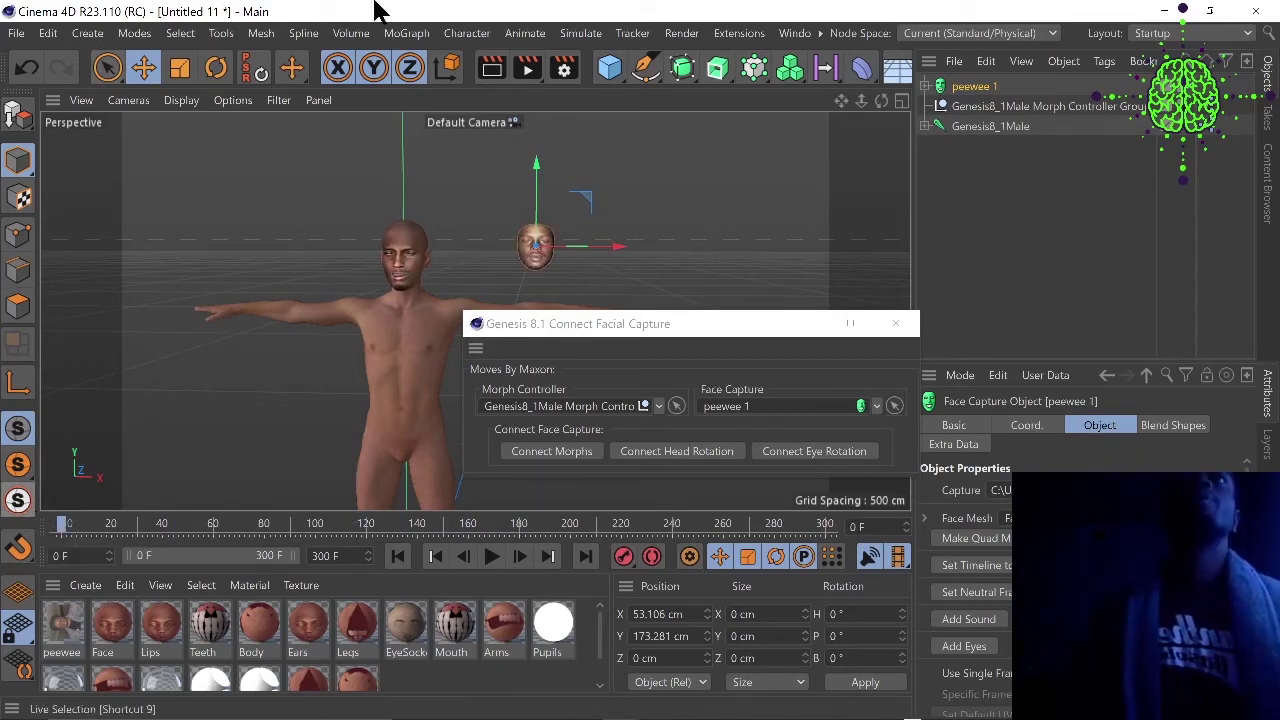
pyautogui.click(896, 324)
# Switch to DAZ Studio and examine the clothed and unclothed figures in the leo 1 scene.
pyautogui.click(1160, 10)
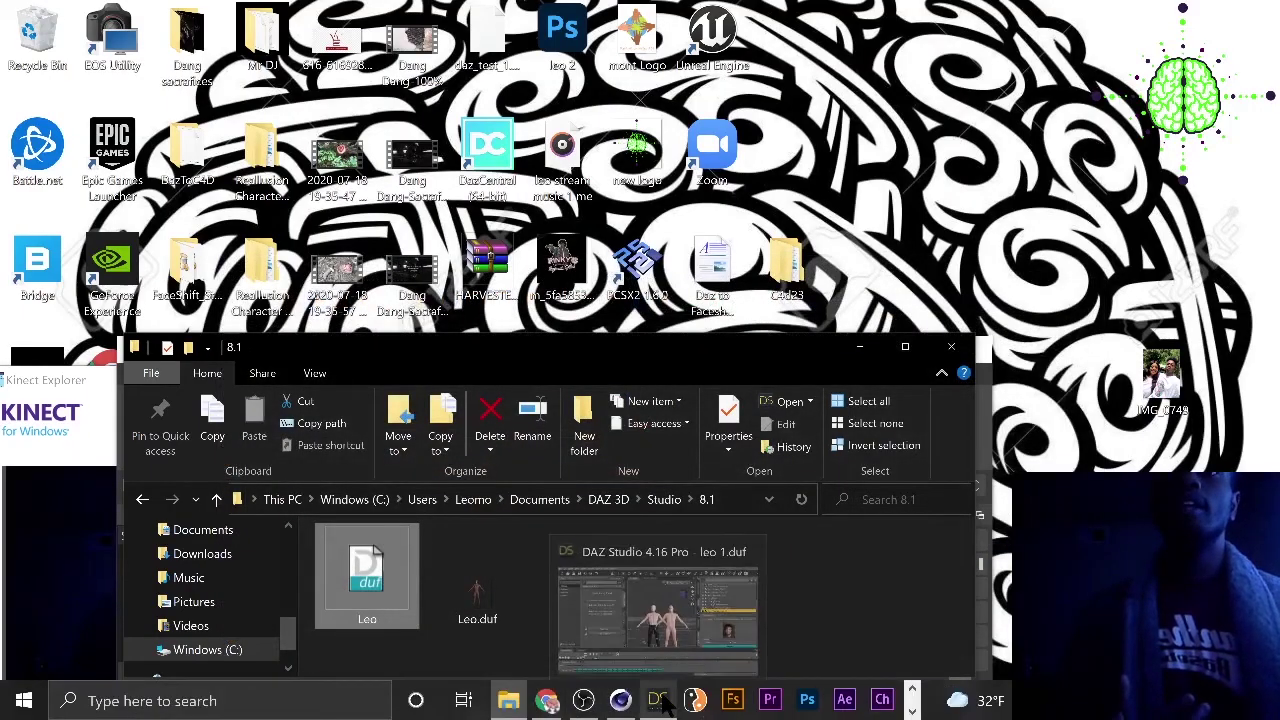
pyautogui.click(662, 703)
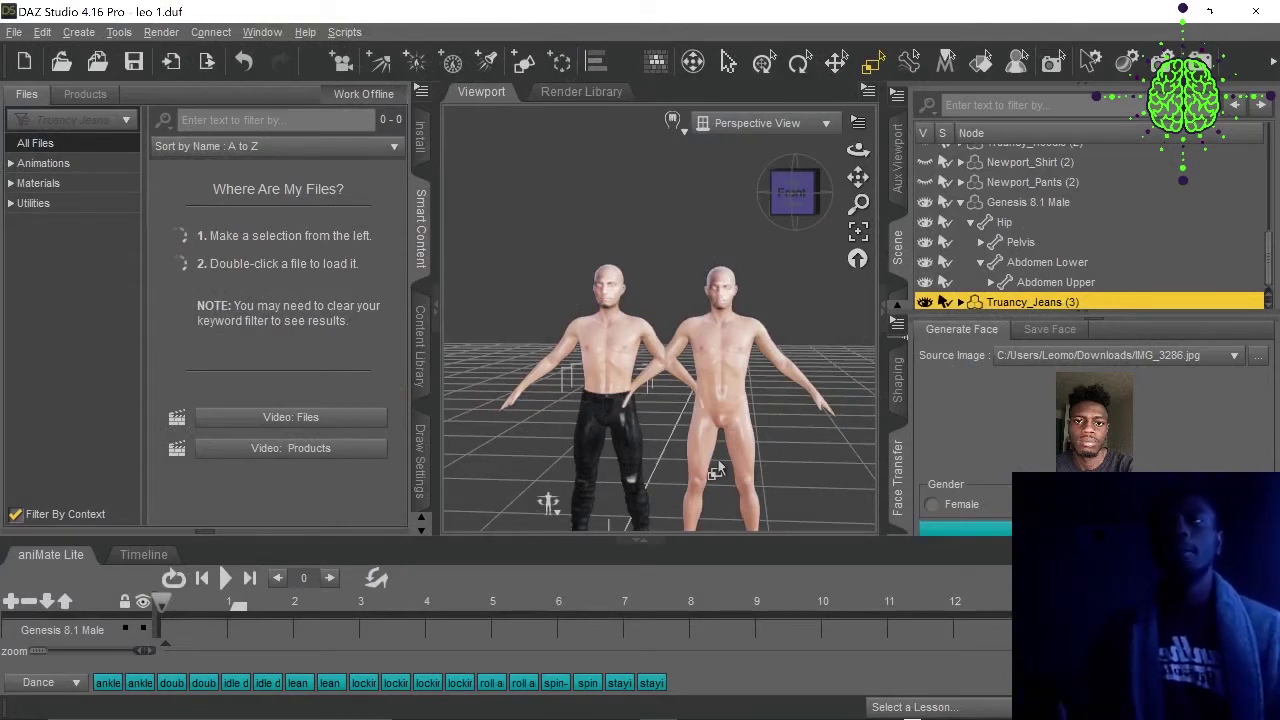
pyautogui.click(604, 424)
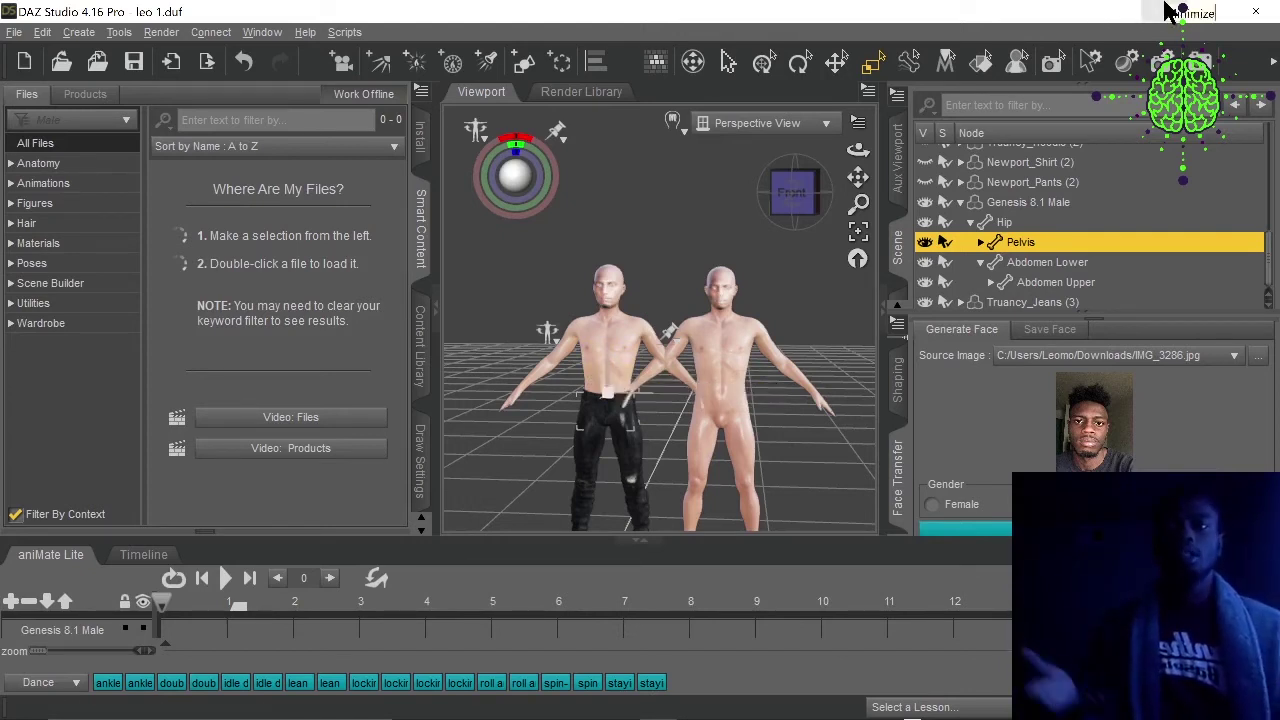
# Switch back to Cinema 4D, review the Daz to Cinema 4D bridge window, and close it.
pyautogui.click(1170, 11)
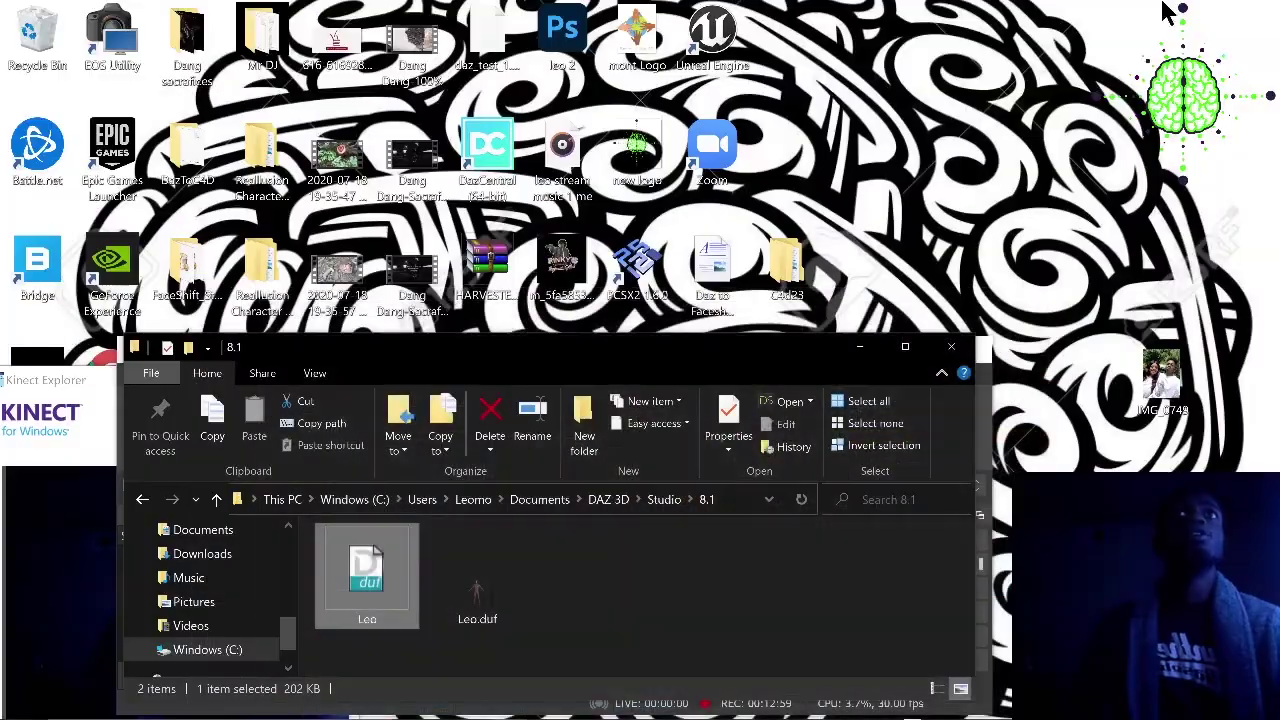
pyautogui.moveTo(880, 346); pyautogui.dragTo(887, 208)
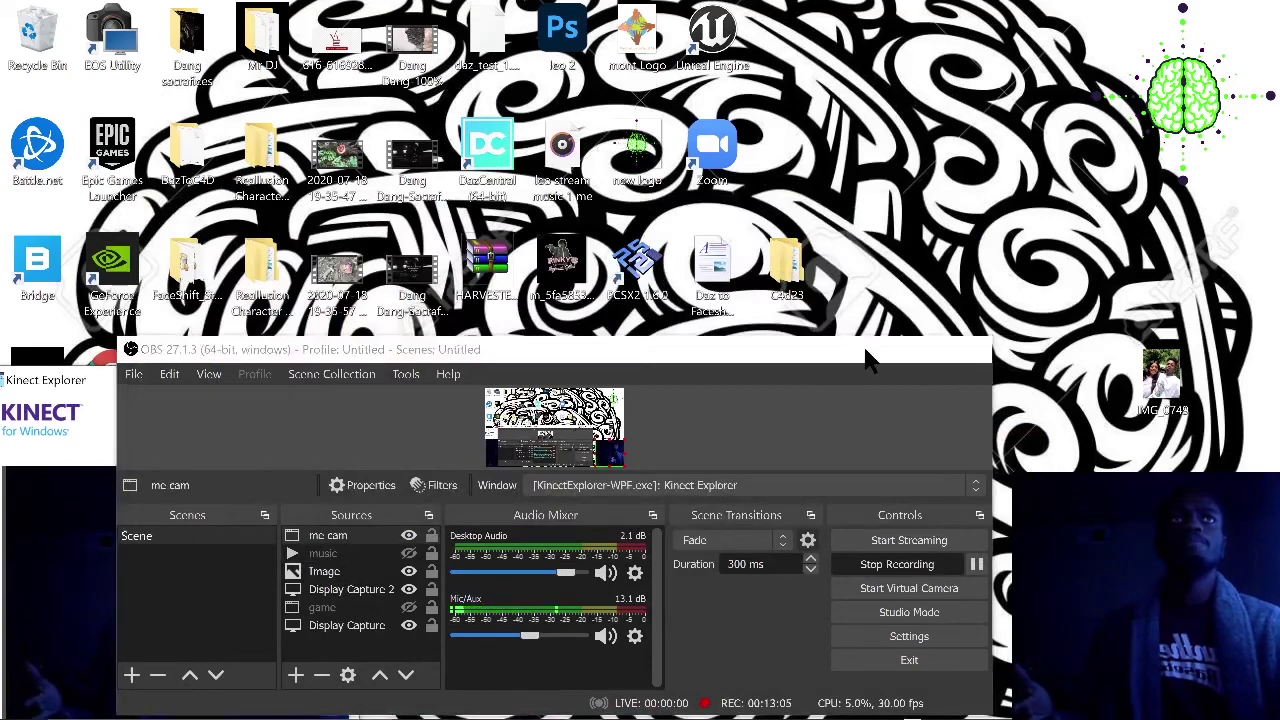
pyautogui.click(876, 349)
pyautogui.moveTo(548, 708)
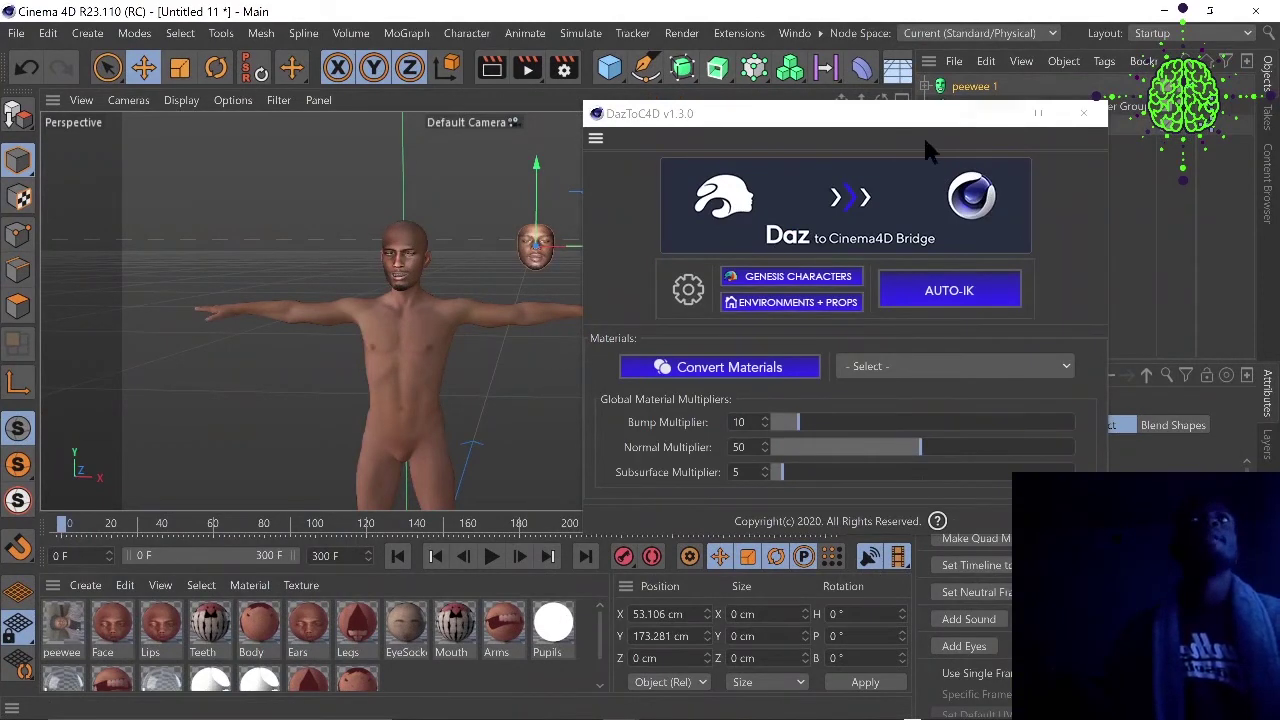
pyautogui.moveTo(787, 120); pyautogui.dragTo(667, 136)
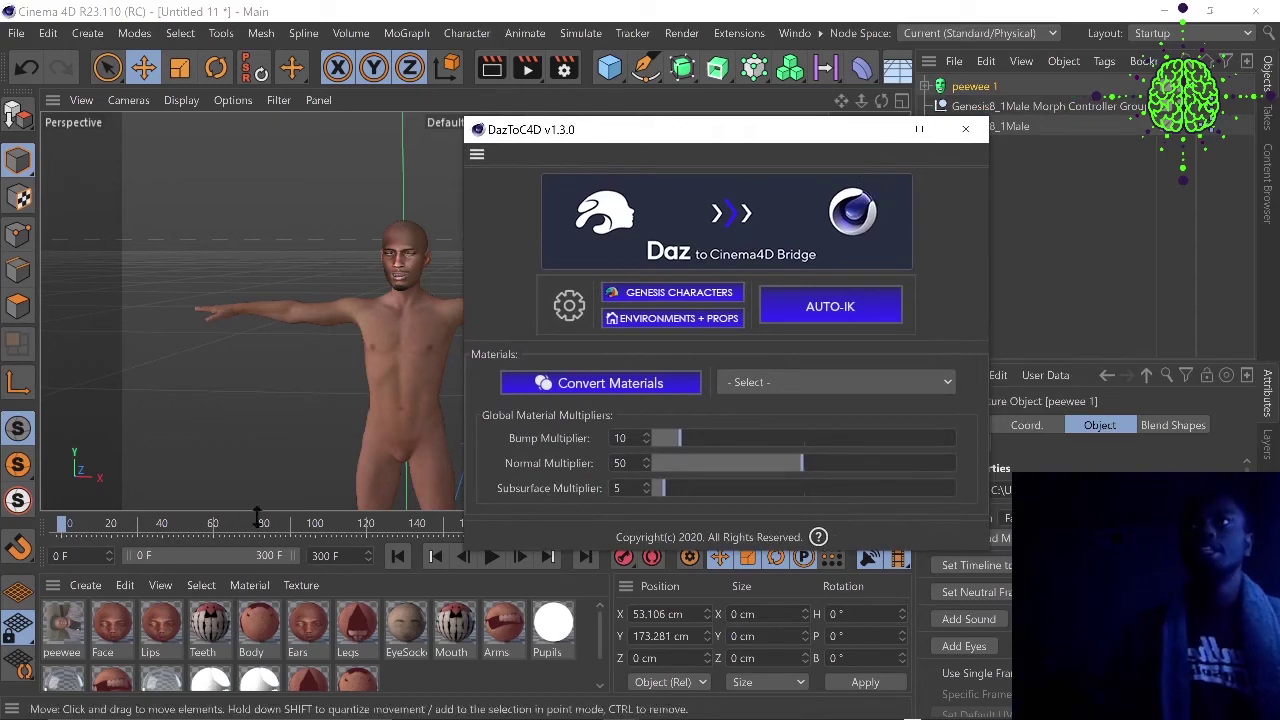
pyautogui.click(886, 136)
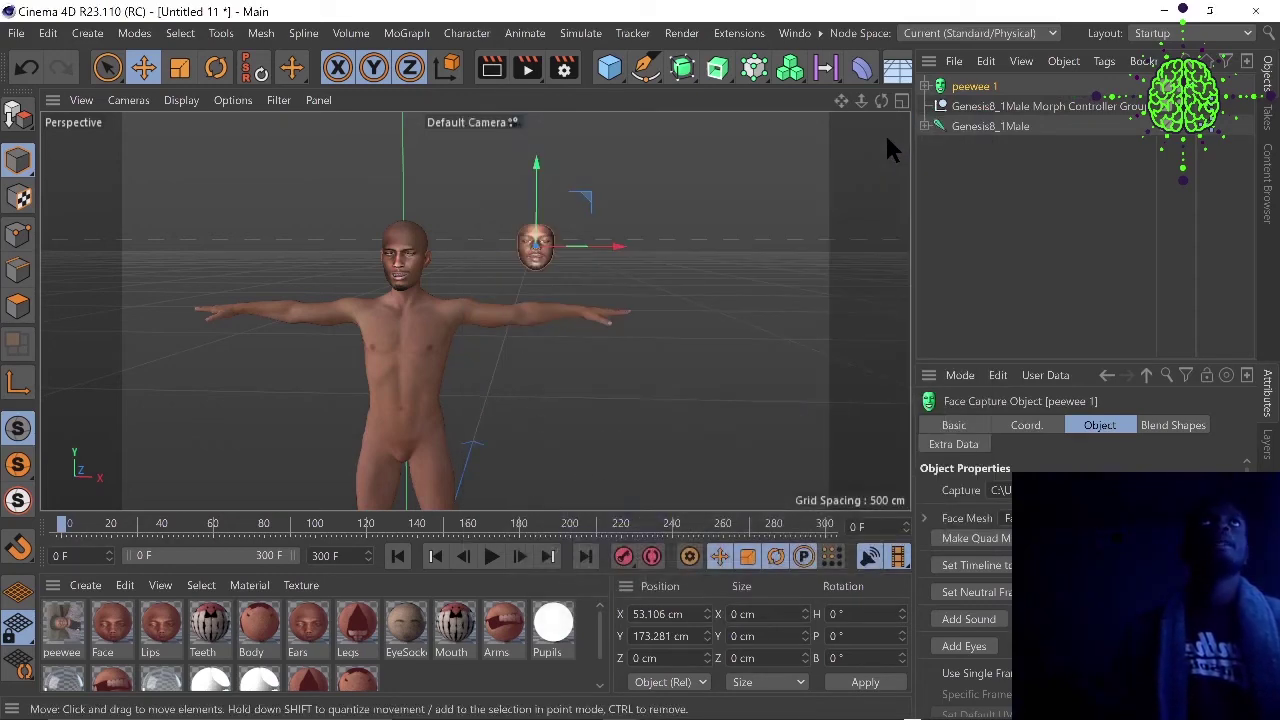
# Review the Daz 3D commands and the face captures in Moves by Maxon, leaving the capture window minimized.
pyautogui.click(819, 33)
pyautogui.moveTo(829, 84)
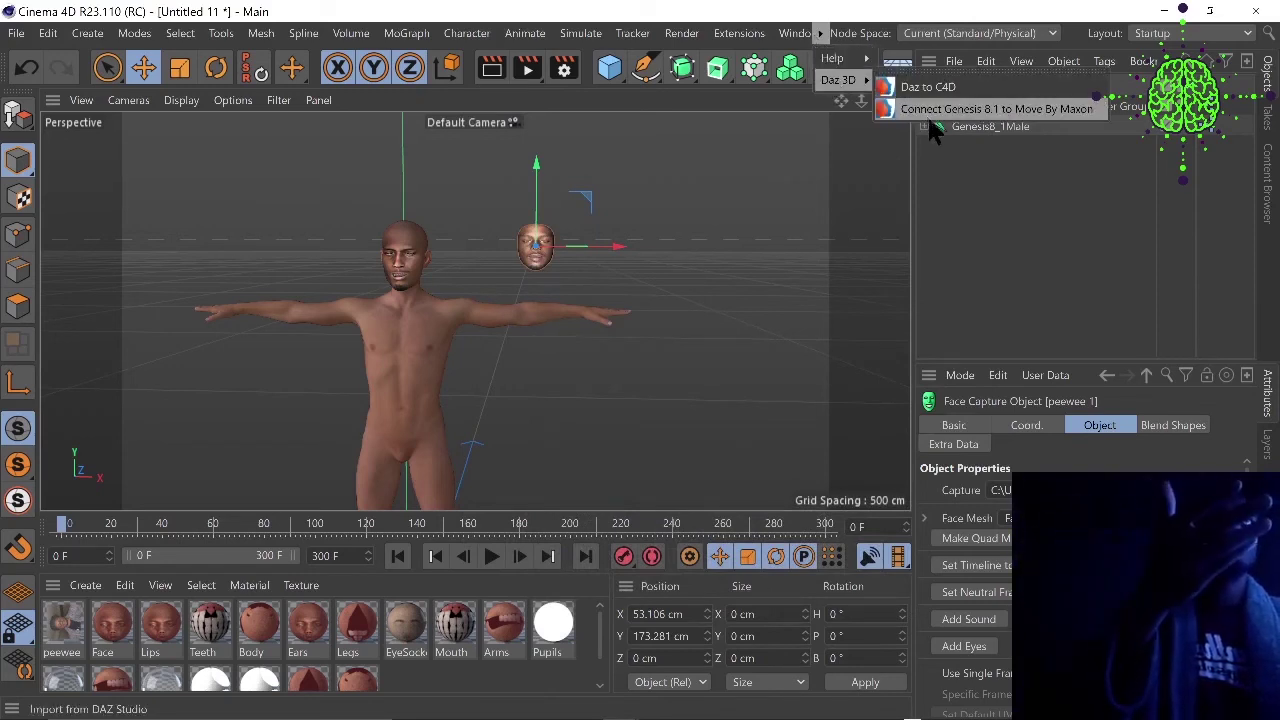
pyautogui.click(745, 35)
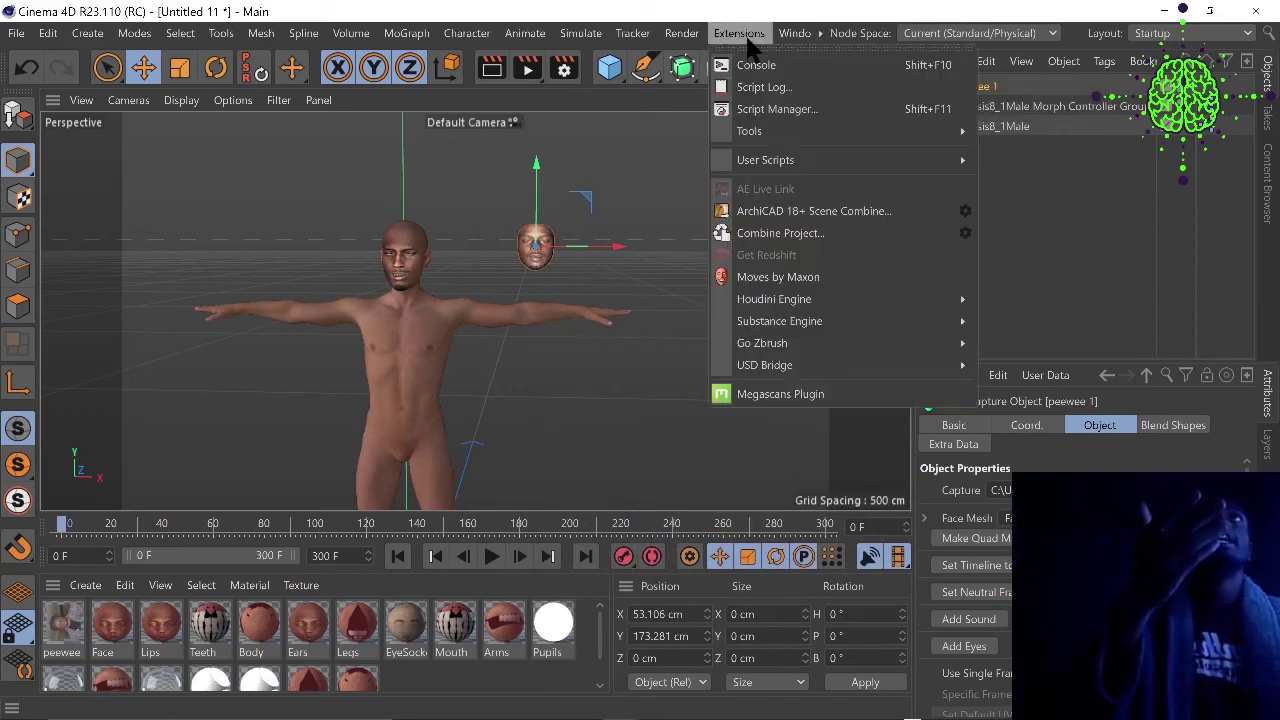
pyautogui.click(753, 276)
pyautogui.moveTo(712, 212); pyautogui.dragTo(517, 145)
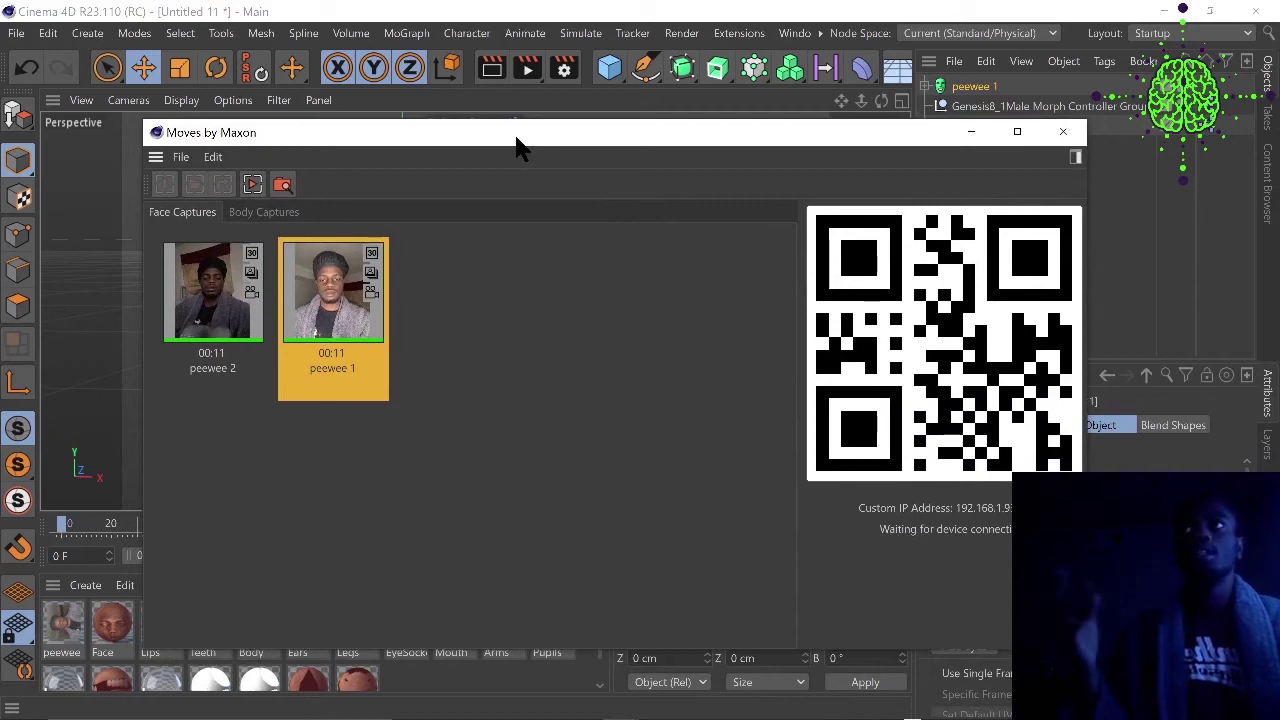
pyautogui.click(972, 132)
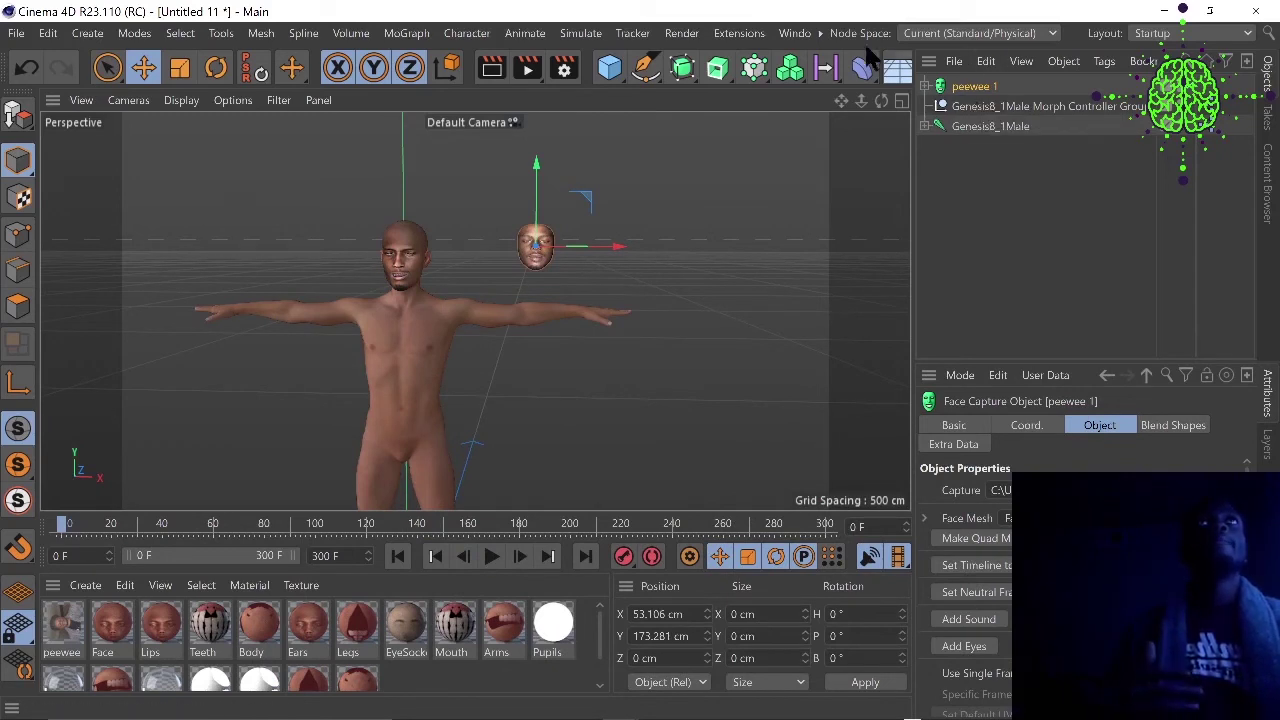
# Reopen the Genesis 8.1 facial capture connector, assign the Genesis8_1Male morph controller group and peewee 1, and connect the morphs.
pyautogui.click(820, 33)
pyautogui.moveTo(828, 83)
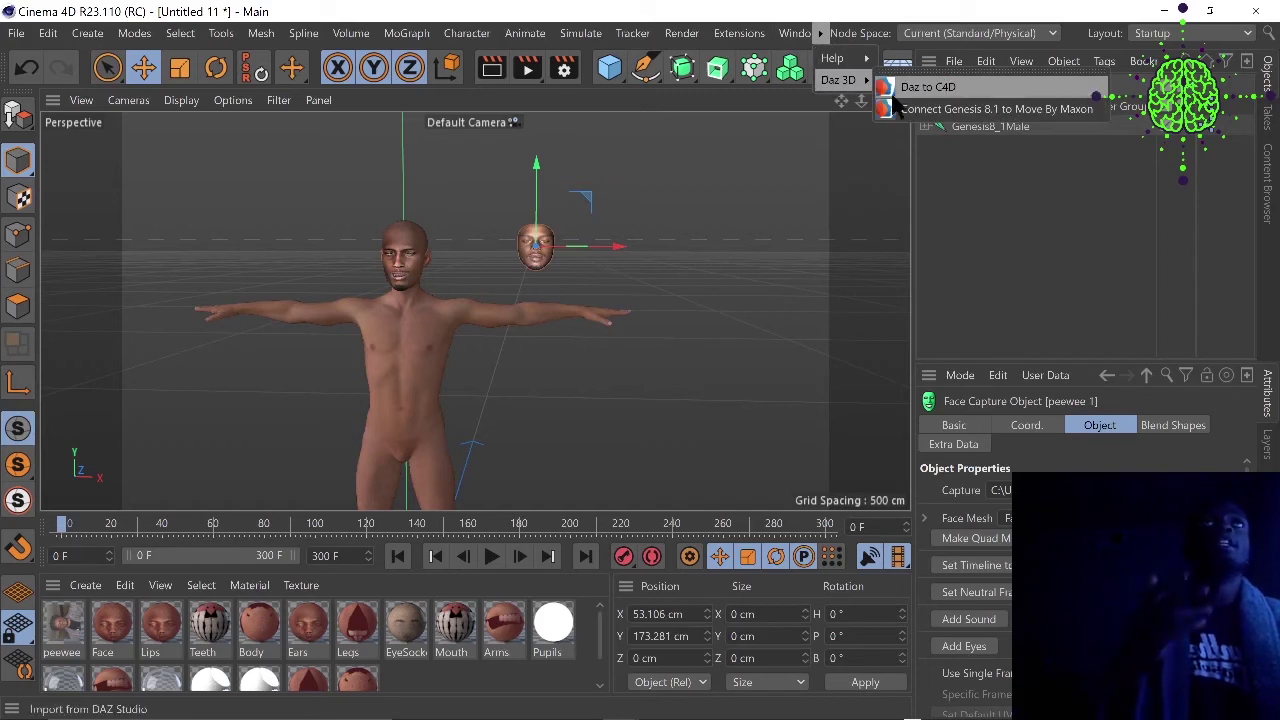
pyautogui.click(980, 106)
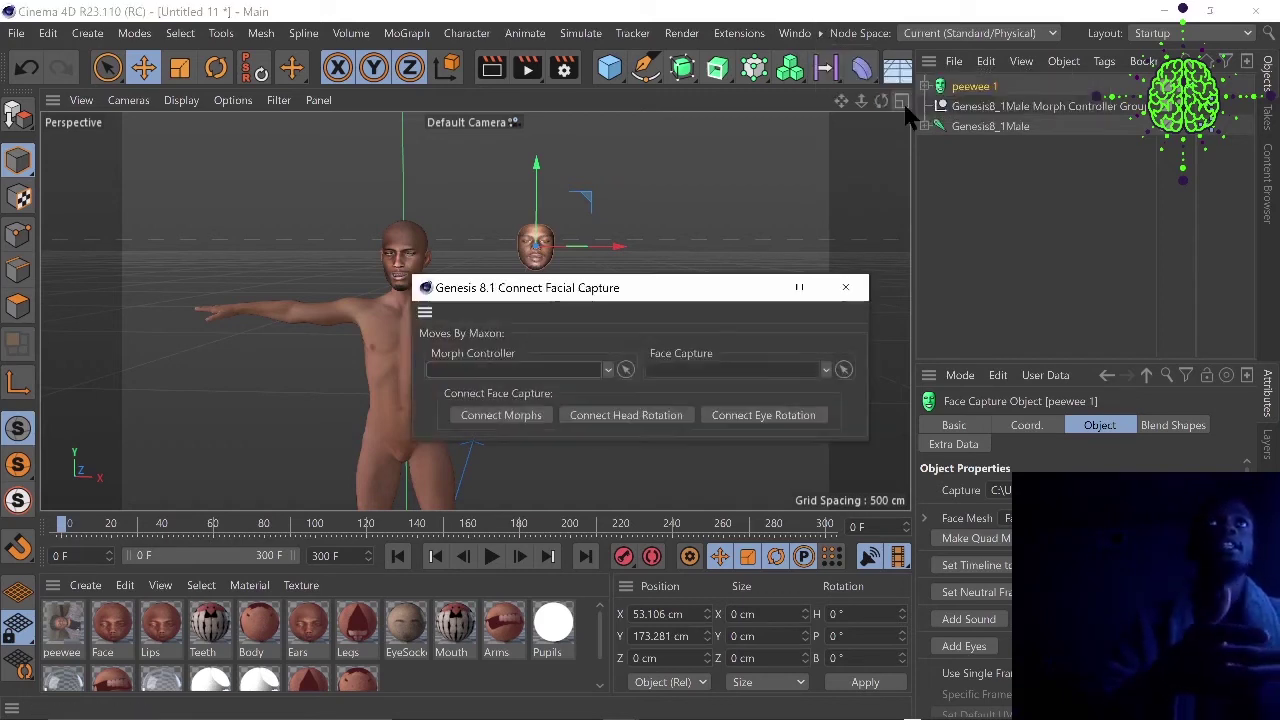
pyautogui.click(625, 369)
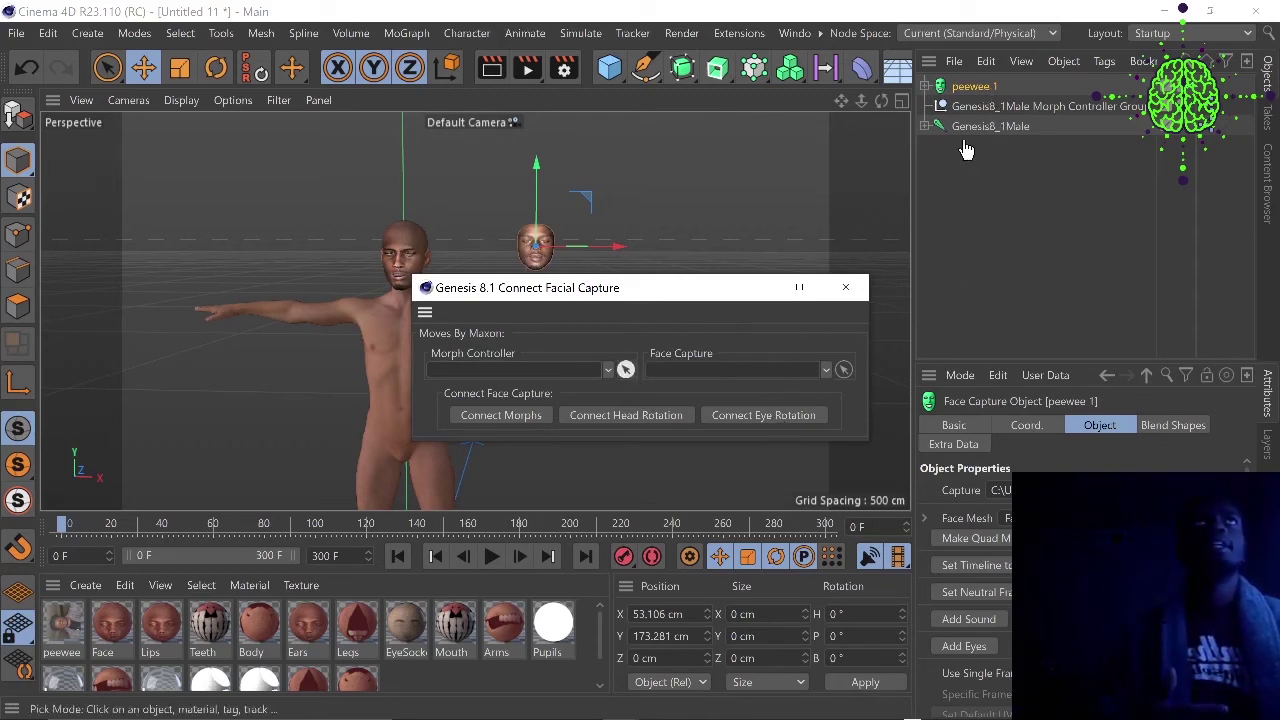
pyautogui.click(1095, 108)
pyautogui.click(843, 369)
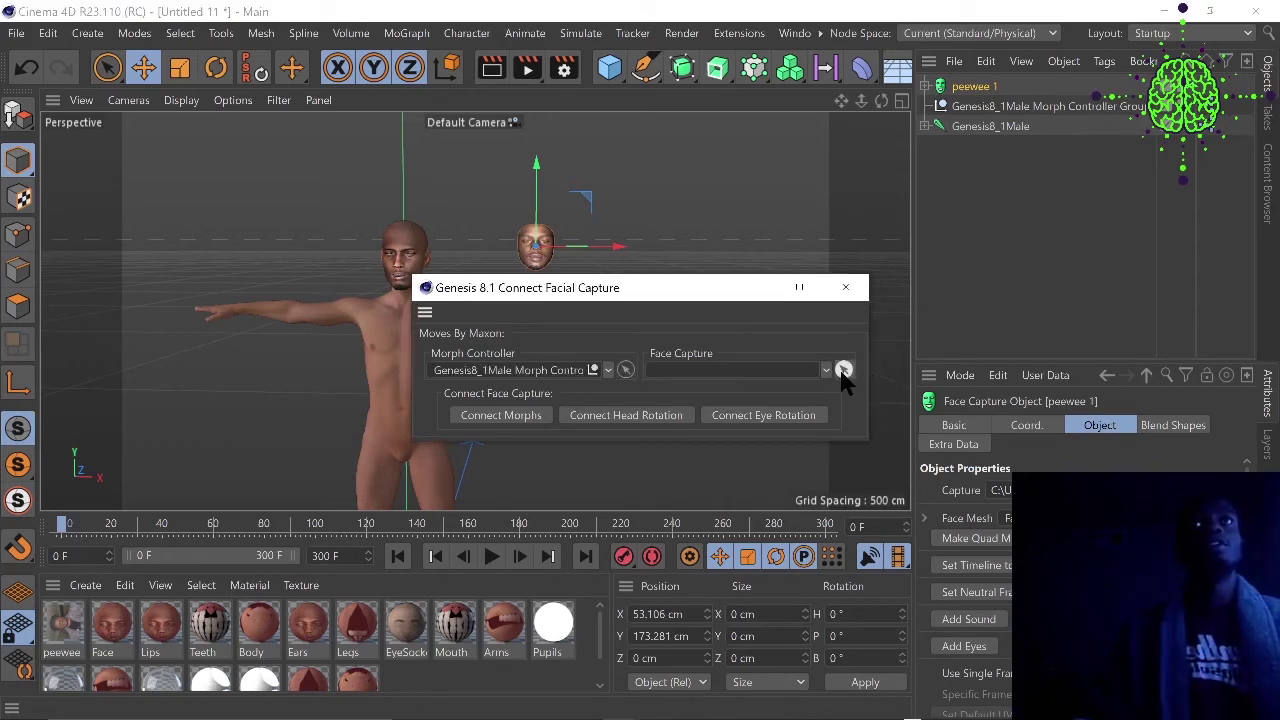
pyautogui.click(970, 90)
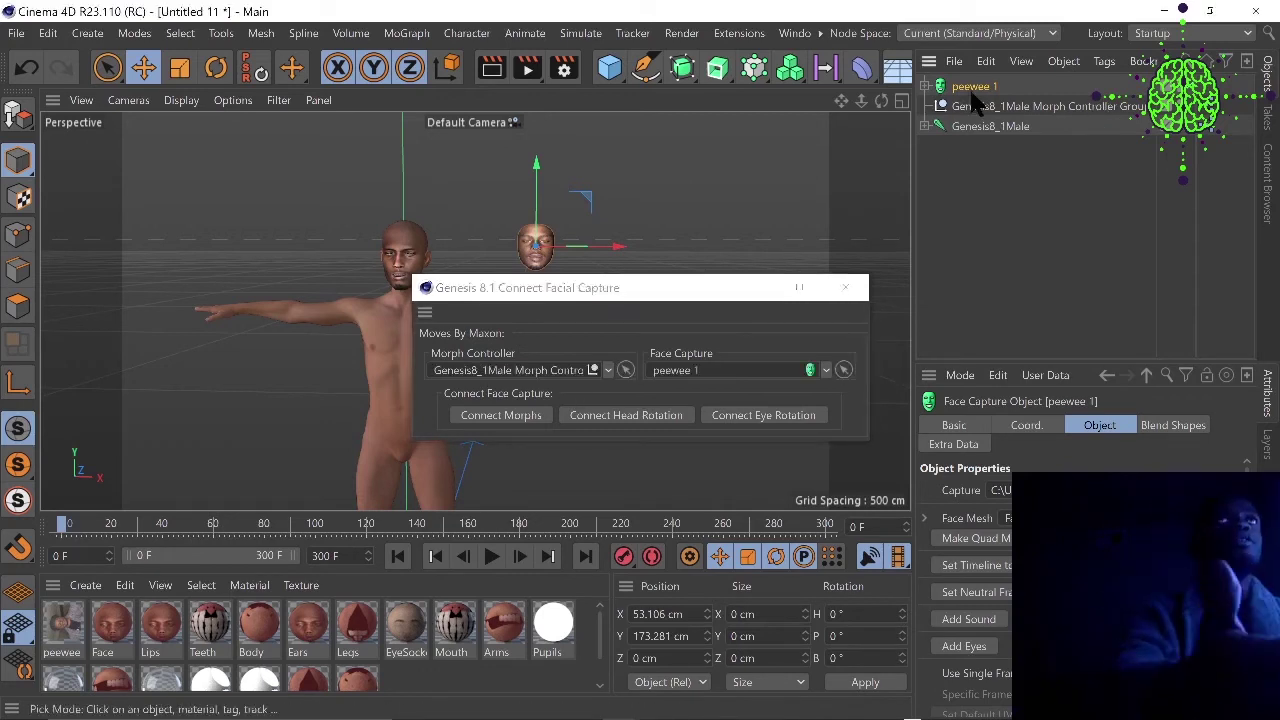
pyautogui.click(520, 418)
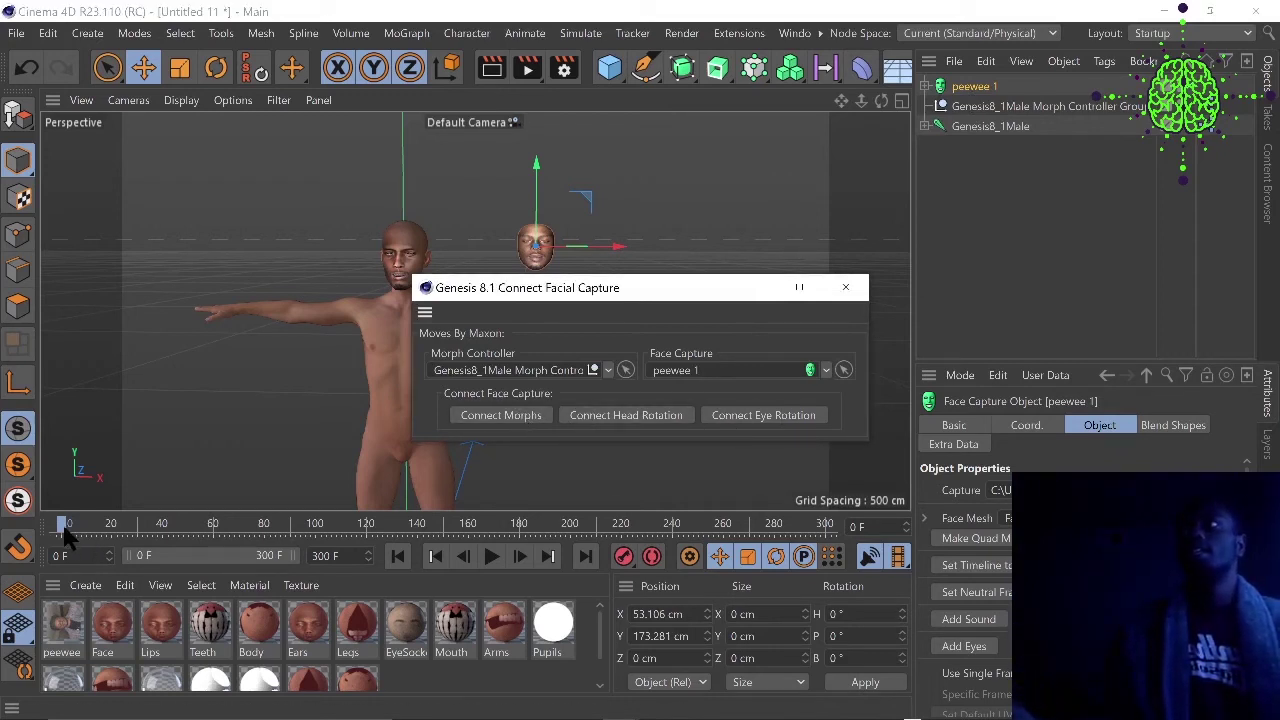
# Scrub the animation to frame 170, close the connector, and compare the character's facial expression with the capture up close.
pyautogui.moveTo(62, 535); pyautogui.dragTo(500, 480)
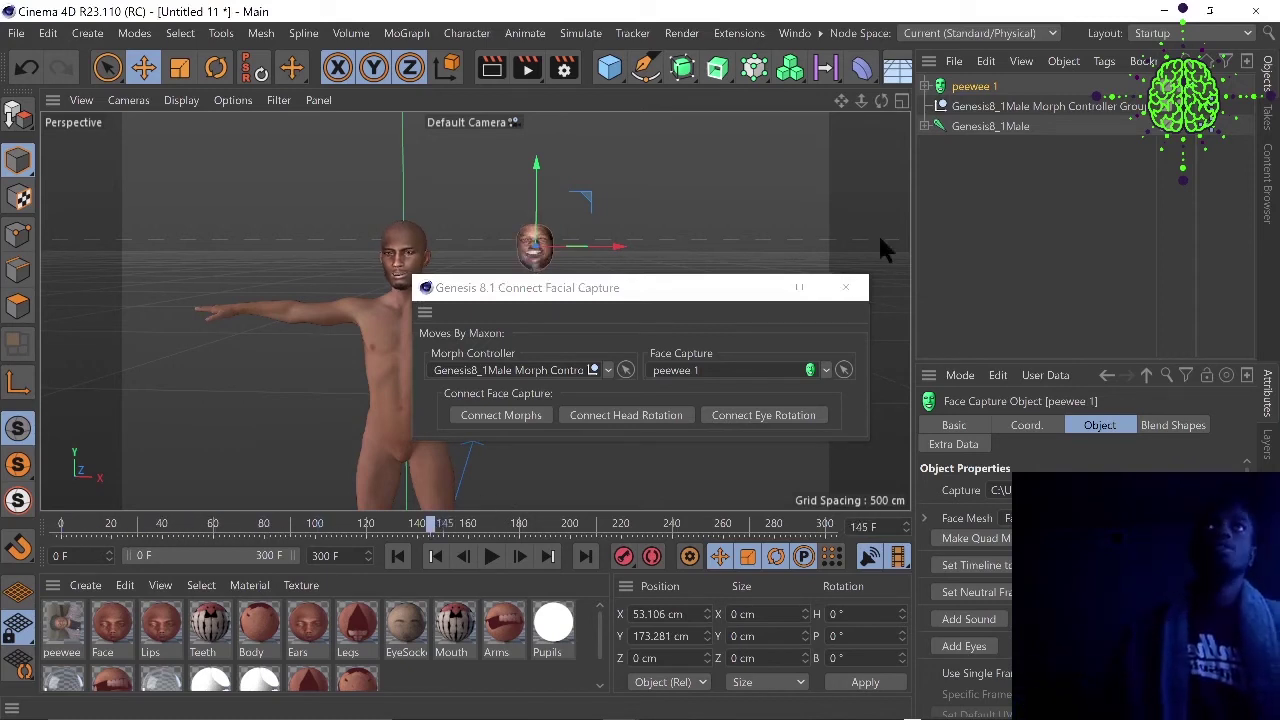
pyautogui.click(846, 289)
pyautogui.scroll(5, 408, 334)
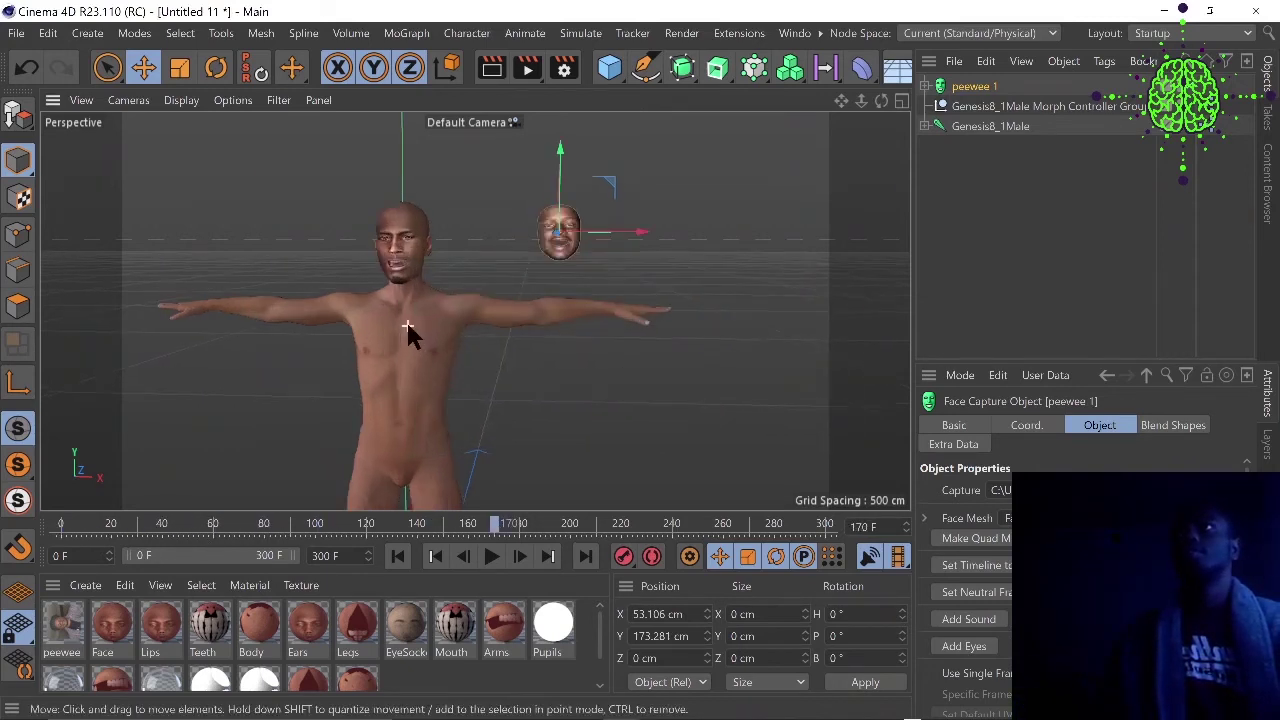
pyautogui.scroll(2, 538, 205)
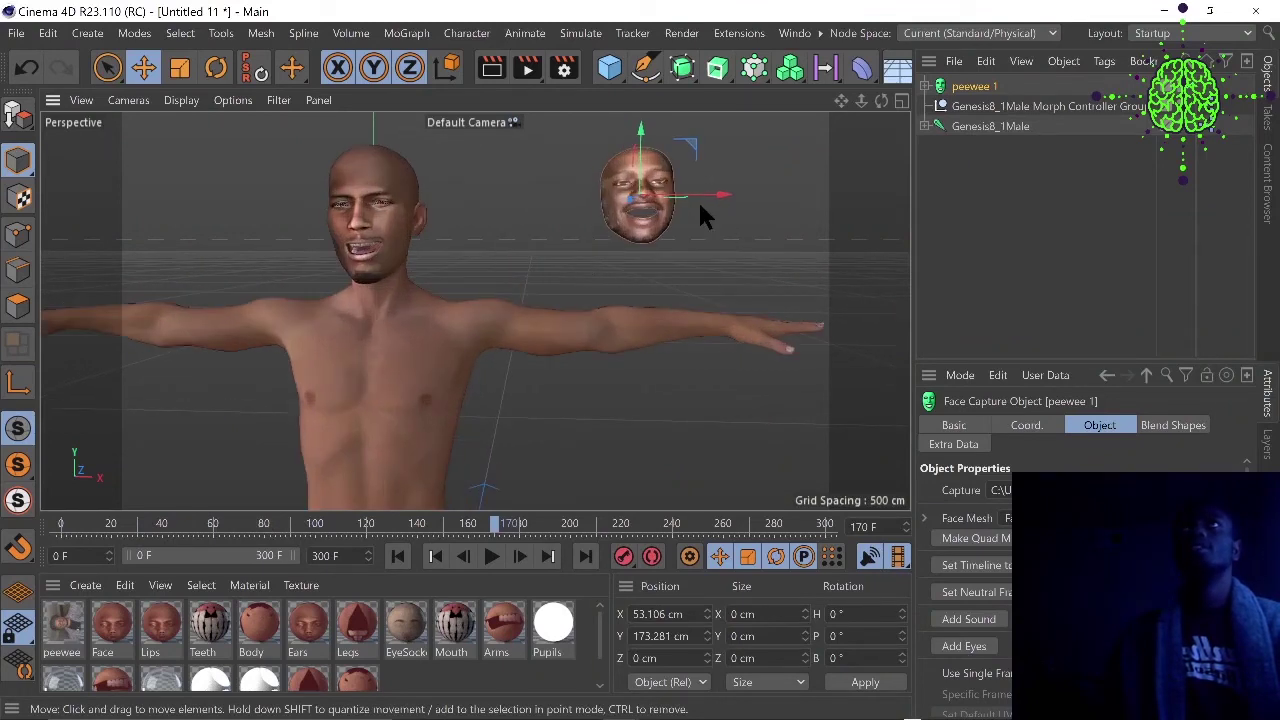
# Move the peewee 1 face capture along X to about 28.4 cm, closer to the character's head.
pyautogui.moveTo(720, 197); pyautogui.dragTo(592, 199)
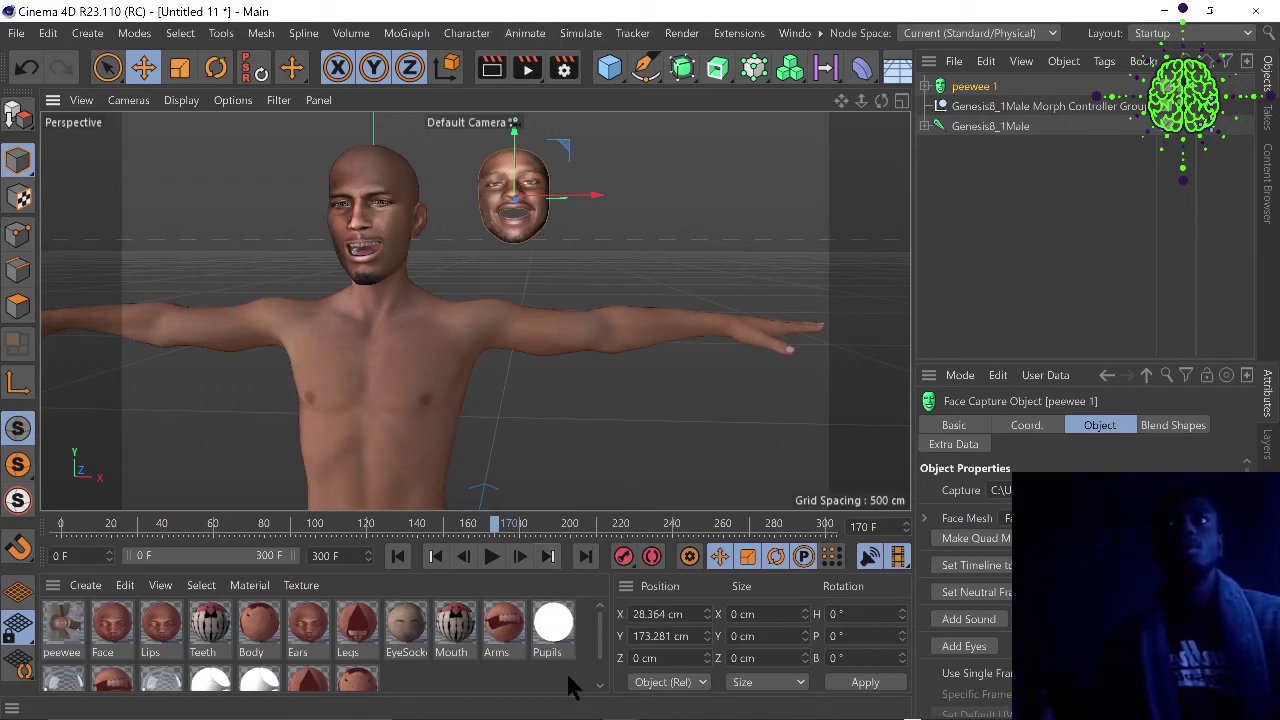
pyautogui.scroll(-1, 600, 680)
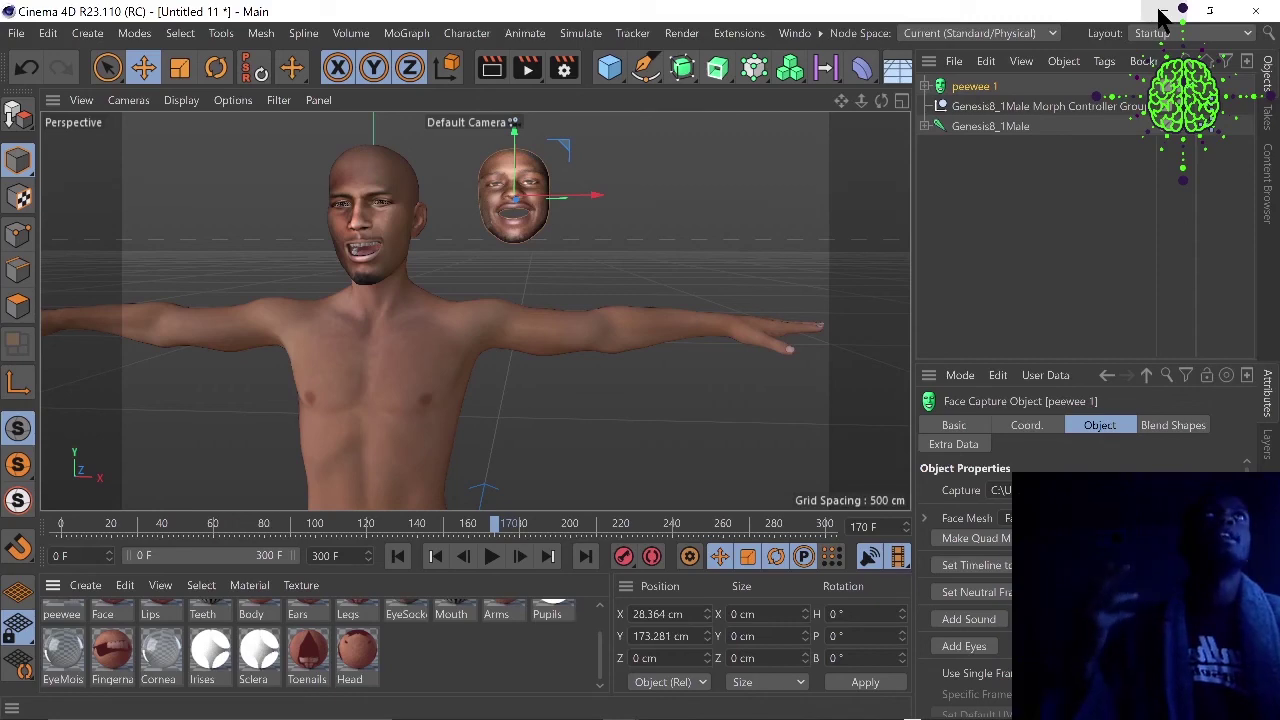
# Review the Daz 3D commands for importing from Daz Studio and connecting Genesis 8.1 to Moves by Maxon.
pyautogui.click(795, 33)
pyautogui.click(820, 33)
pyautogui.click(795, 33)
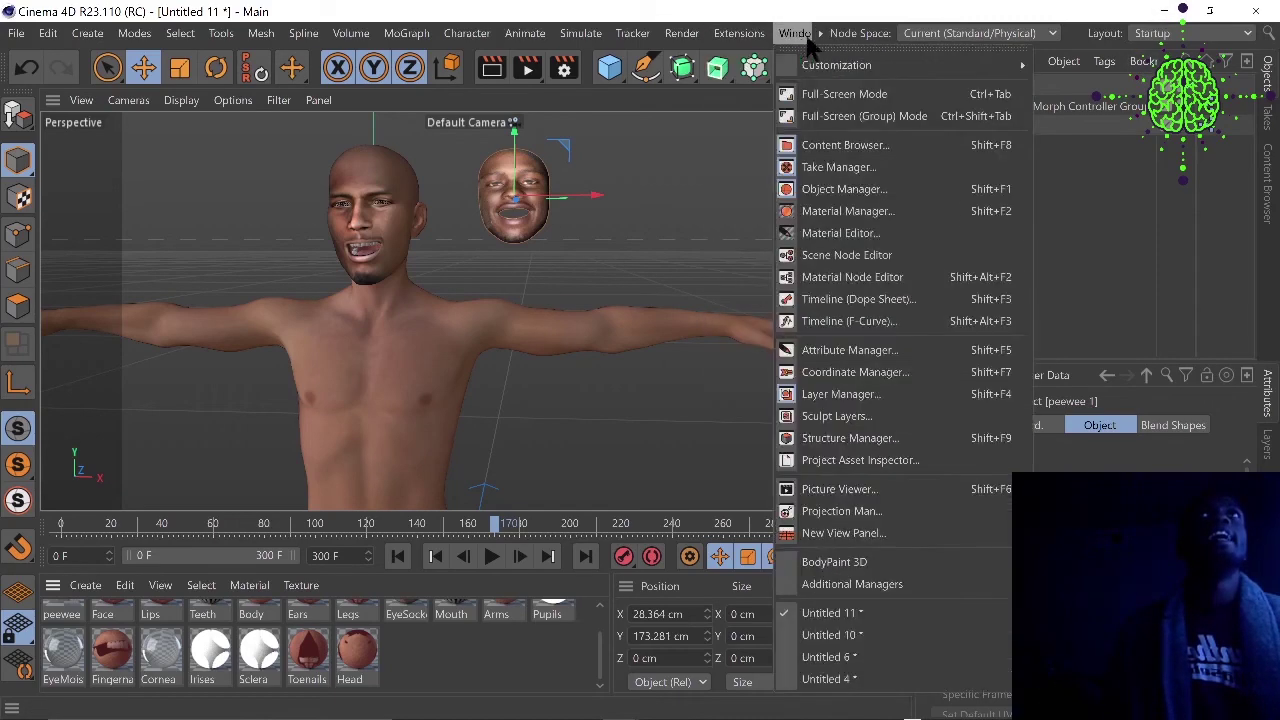
pyautogui.click(820, 35)
pyautogui.moveTo(848, 80)
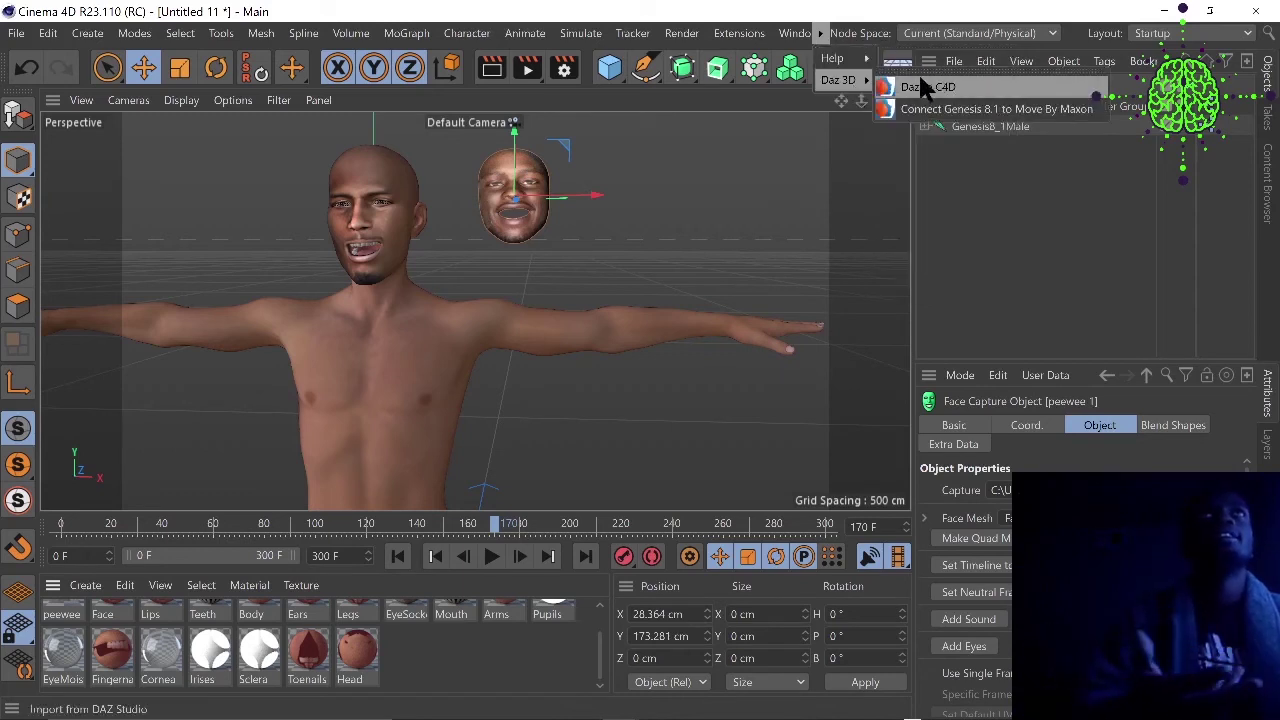
pyautogui.click(966, 110)
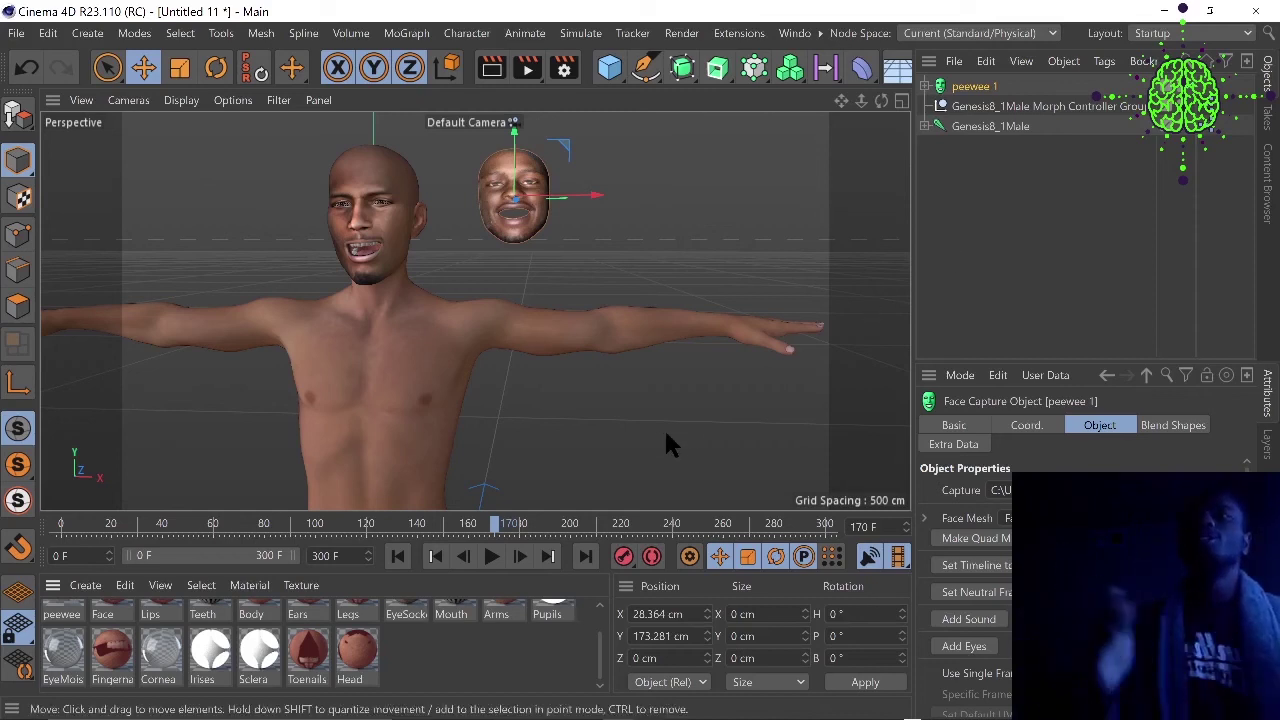
# Play the facial animation from the beginning, stop it at frame 126, and minimize Cinema 4D.
pyautogui.click(348, 523)
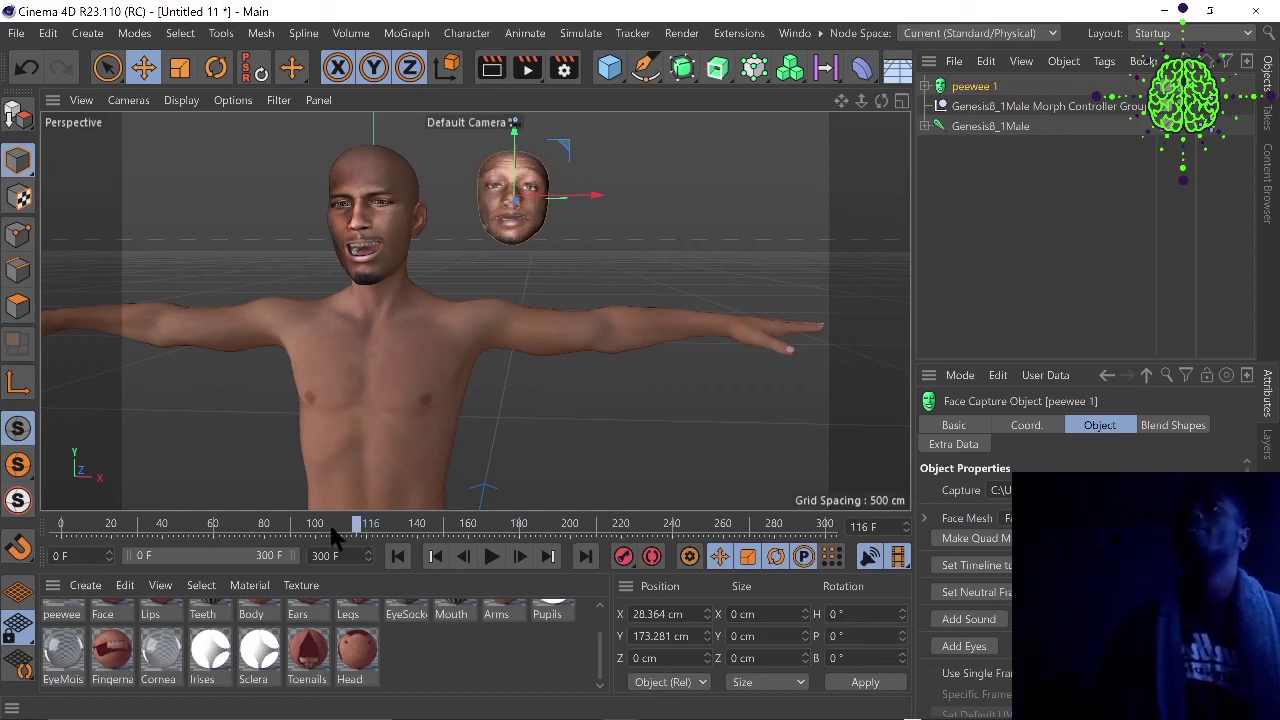
pyautogui.click(108, 522)
pyautogui.click(61, 523)
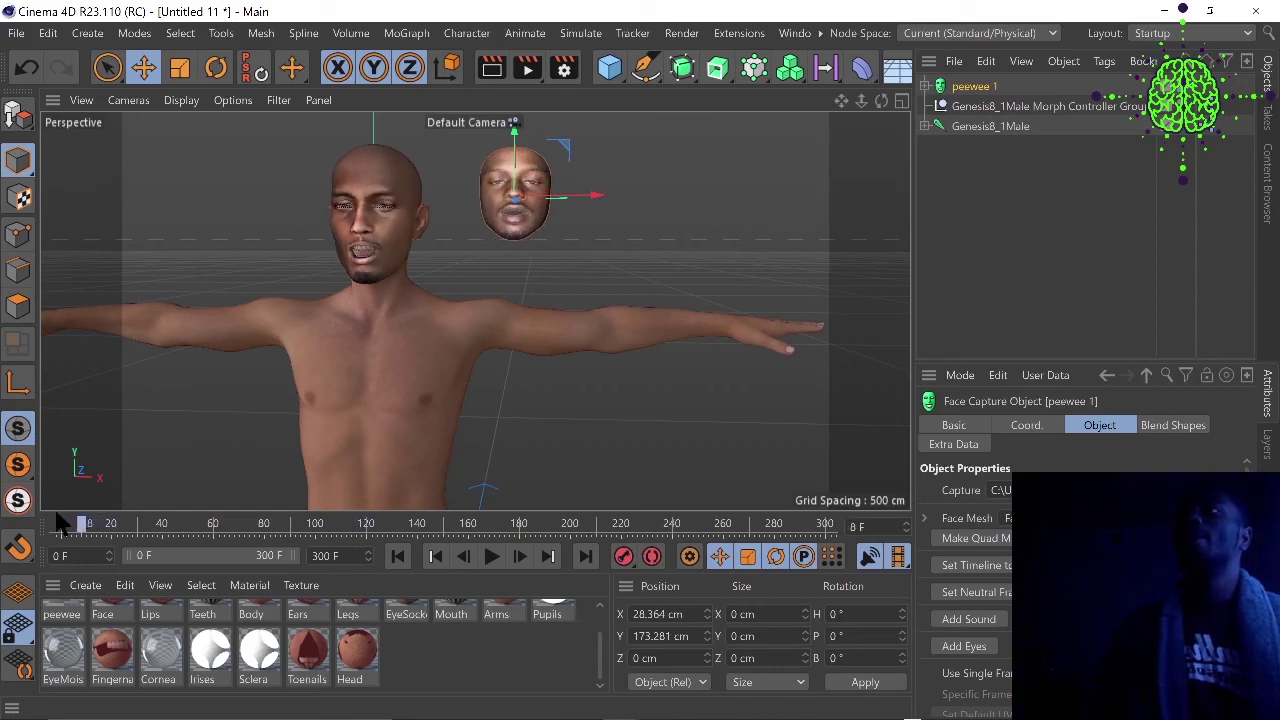
pyautogui.click(898, 556)
pyautogui.click(952, 390)
pyautogui.click(491, 556)
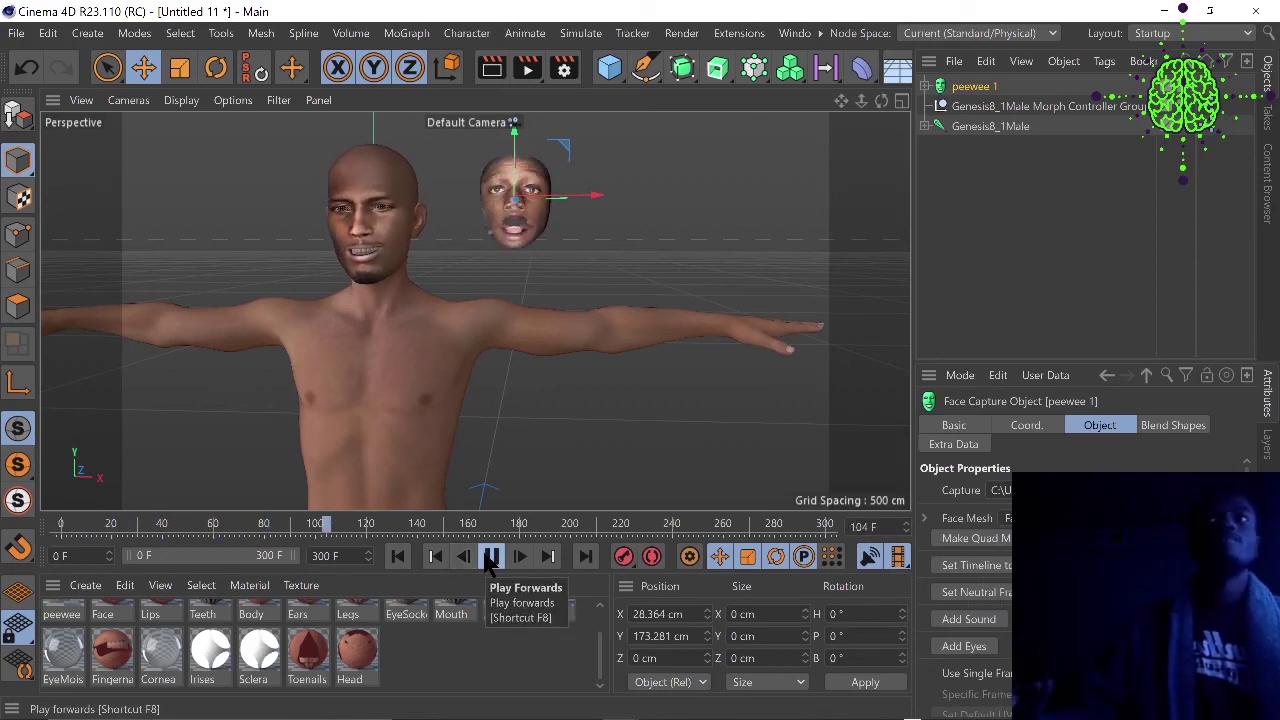
pyautogui.click(491, 556)
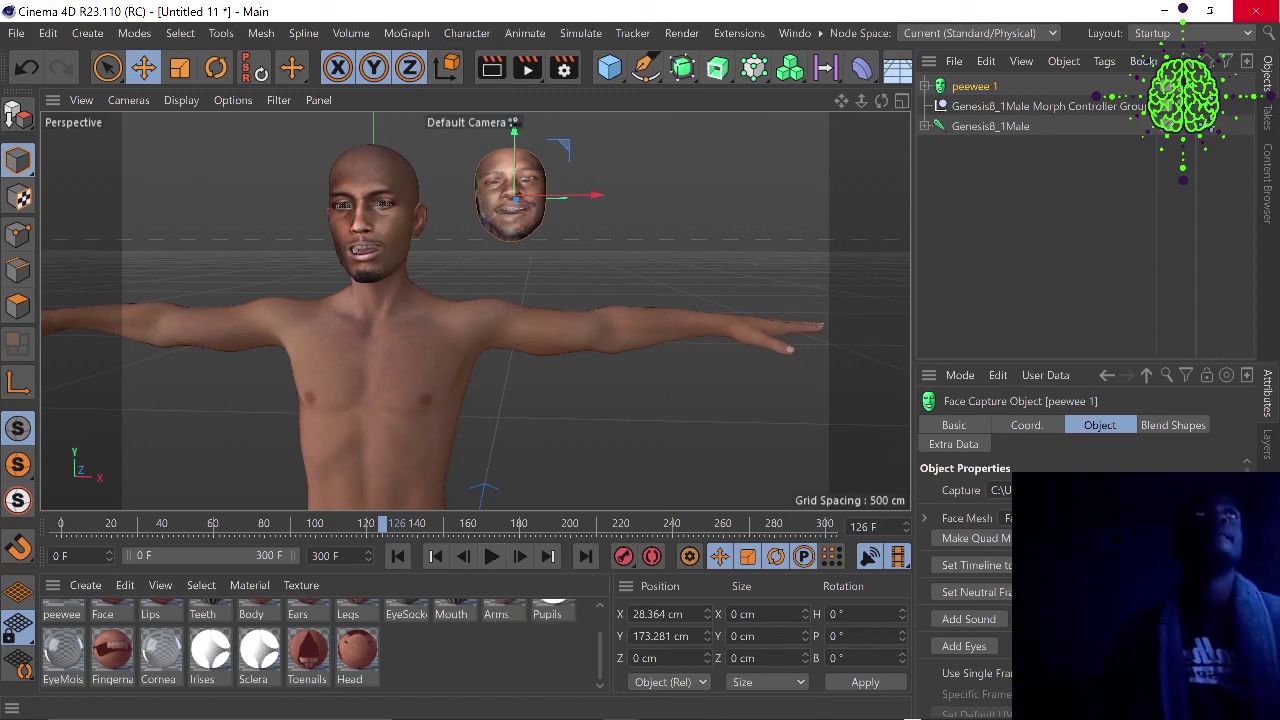
pyautogui.click(1165, 11)
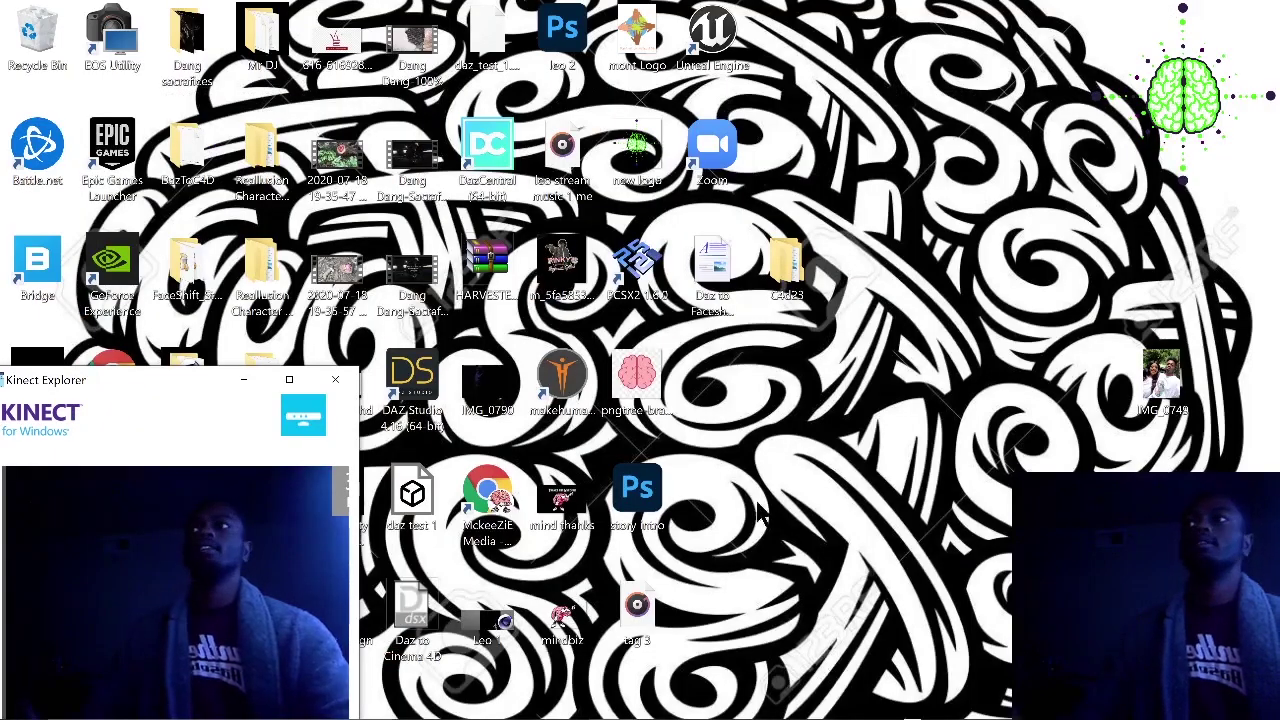
pyautogui.moveTo(826, 703)
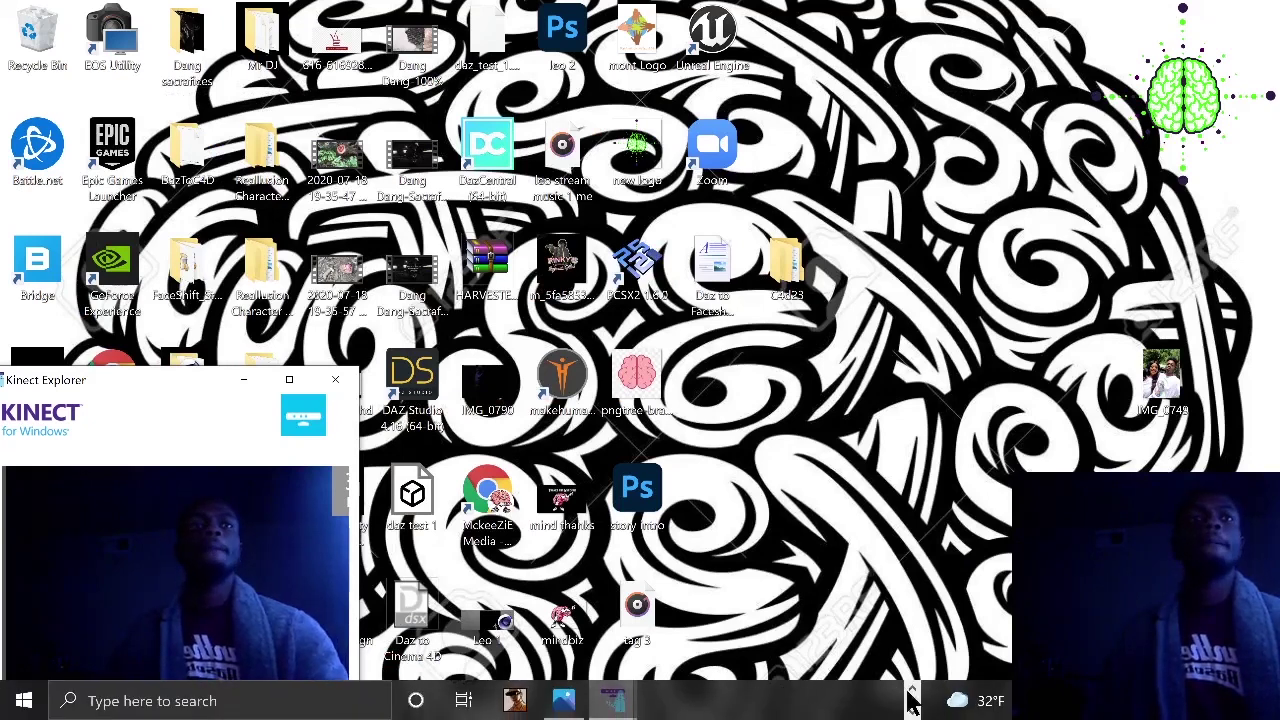